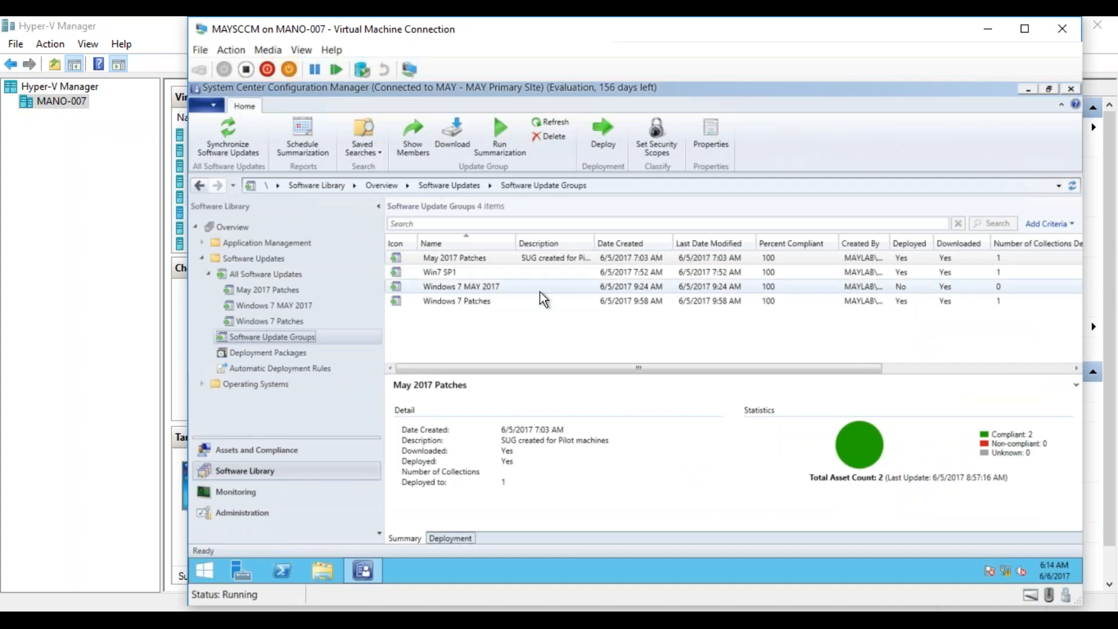
- Refresh the software update groups list and view the list of all software updates
left_click(666, 304)
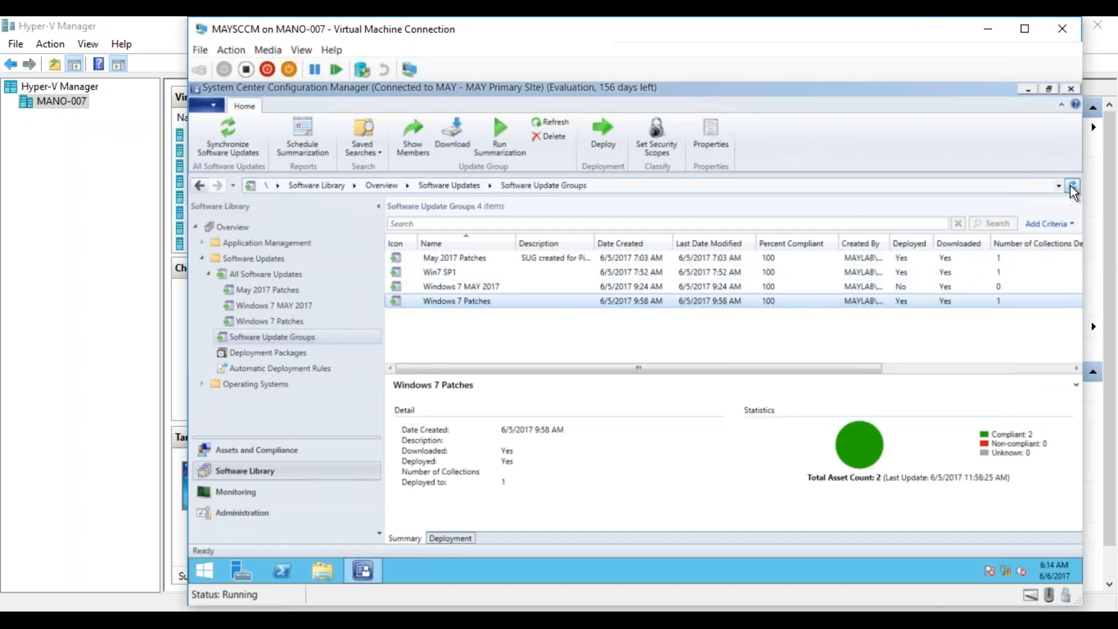
left_click(1073, 186)
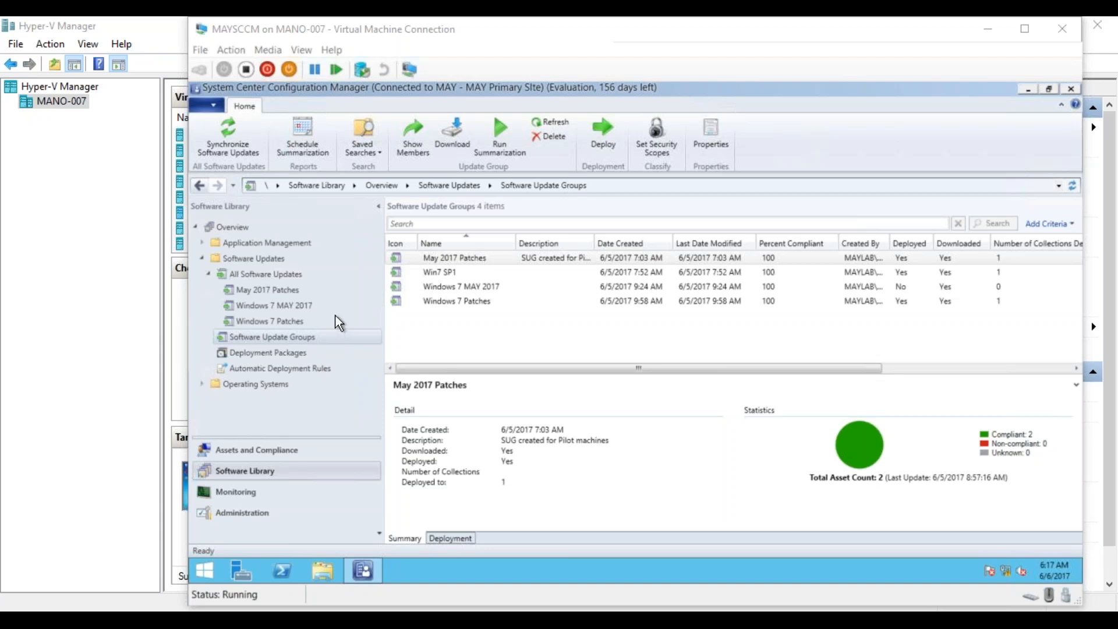
left_click(288, 277)
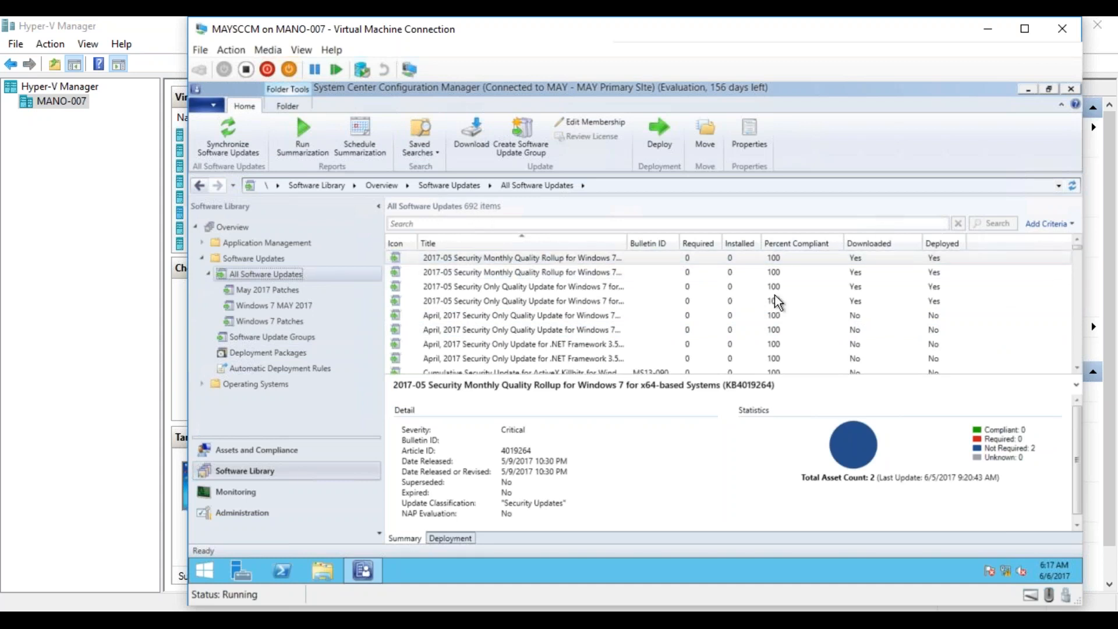
mouse_move(1075, 250)
left_mouse_down()
mouse_move(1076, 266)
mouse_move(1077, 247)
left_mouse_up()
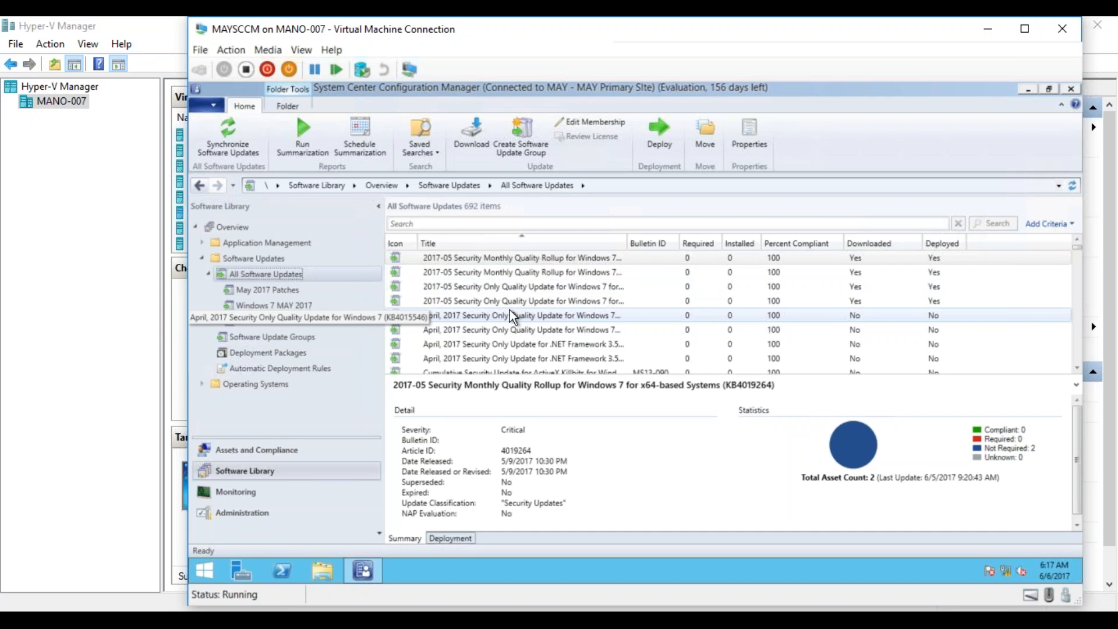
- Open the members of the Win7 SP1 software update group and widen the Title column to read the update's name
left_click(276, 337)
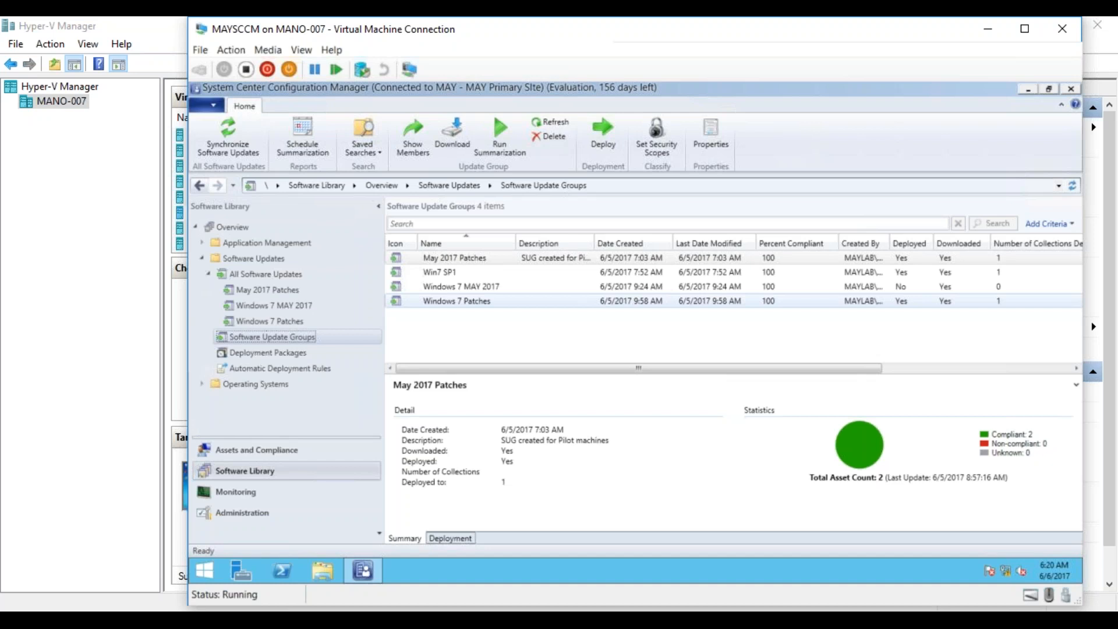
left_click(450, 273)
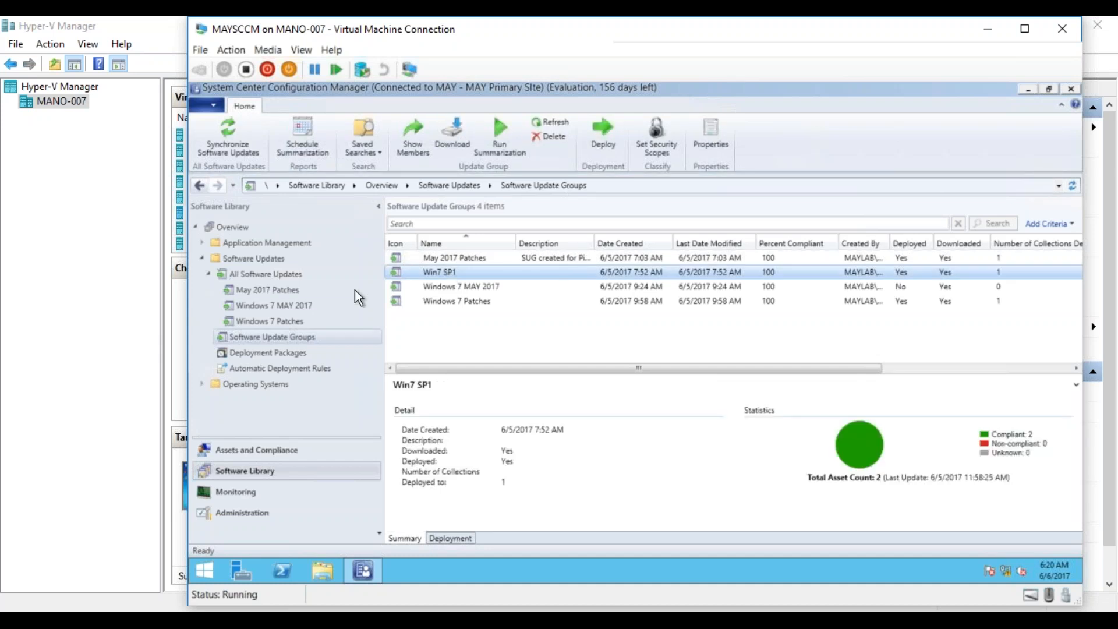
double_click(442, 272)
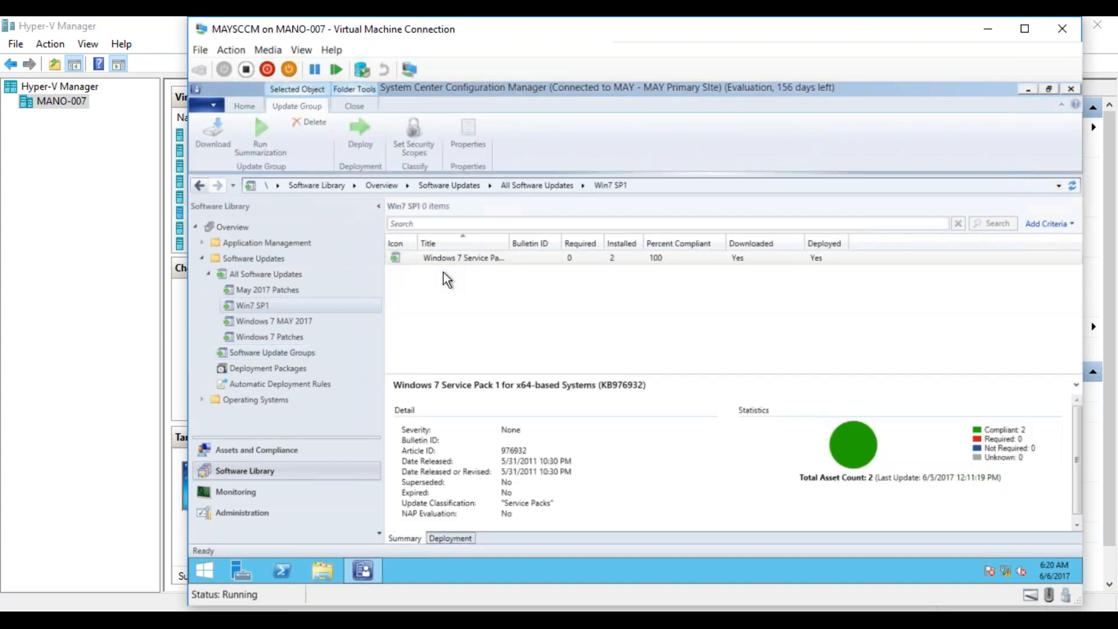
left_click_drag(508, 243, 636, 241)
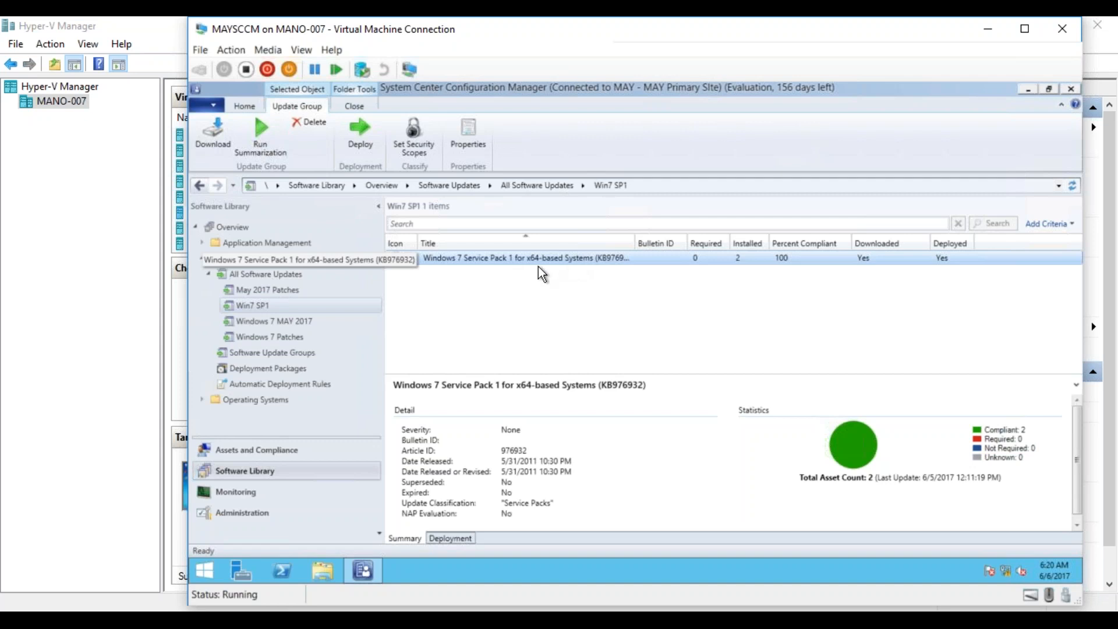
- View the Win7 SP1 deployment package's status, and open its source folder E:\Source\Win7SP1 in File Explorer
left_click(285, 371)
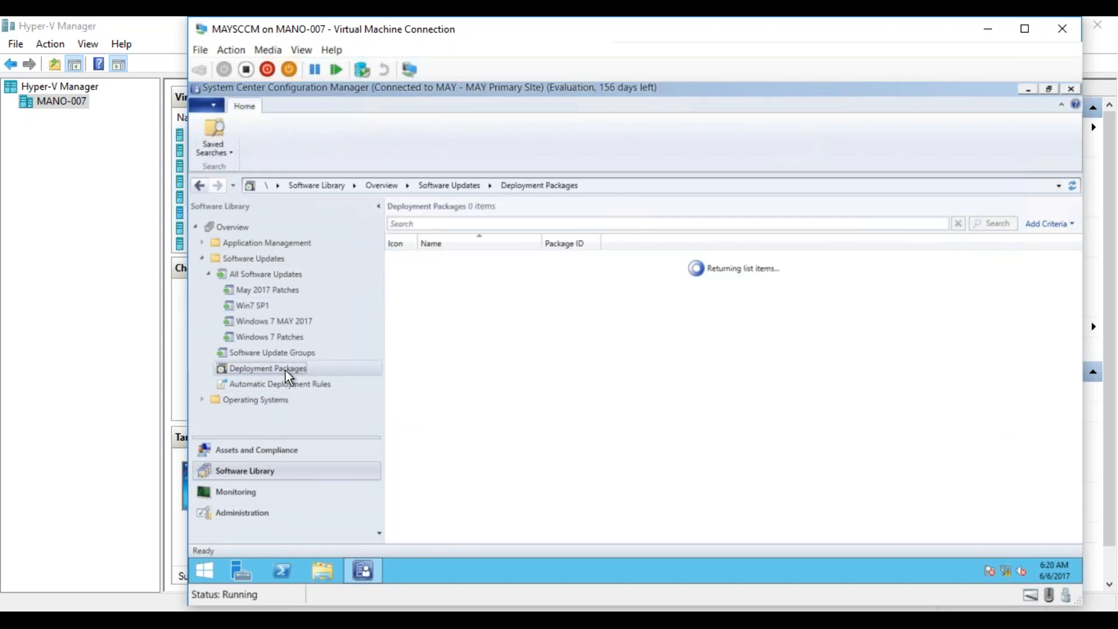
left_click(441, 274)
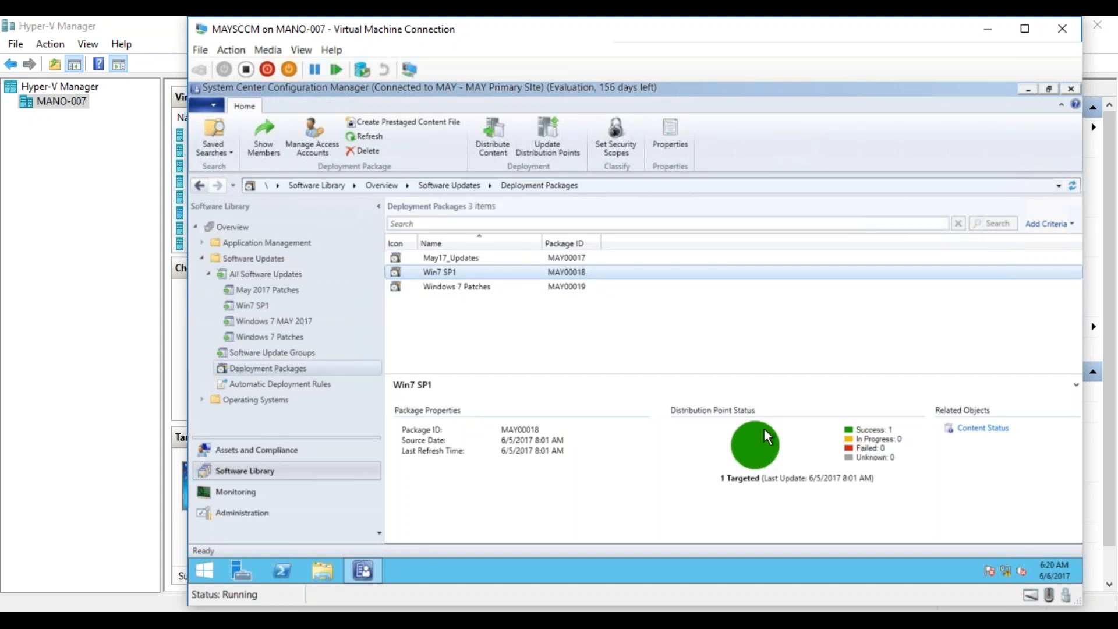
left_click(327, 573)
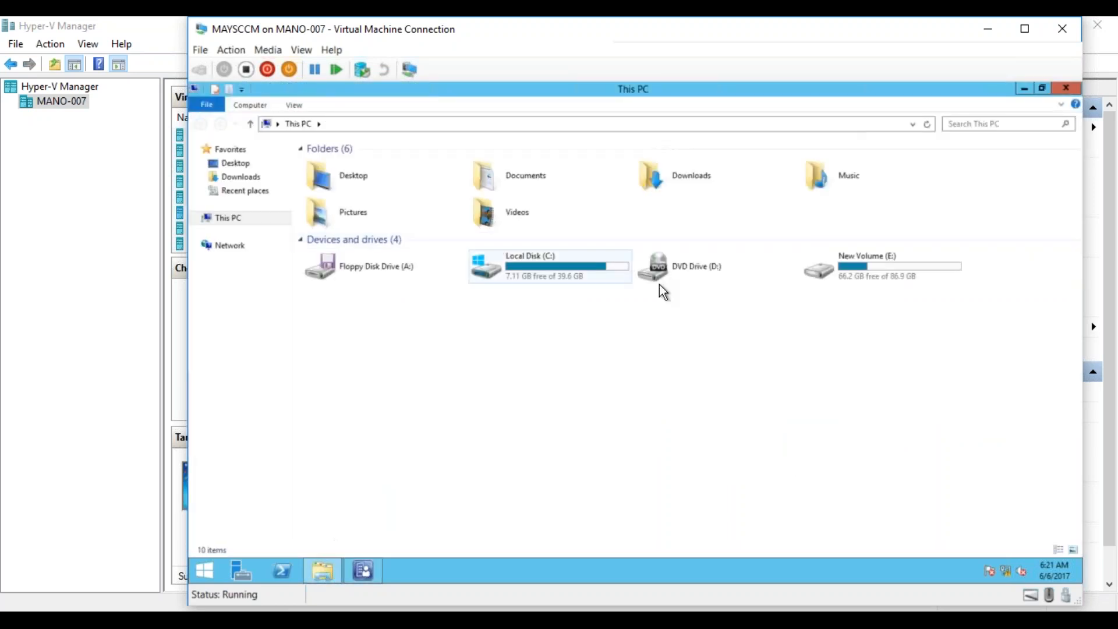
double_click(851, 265)
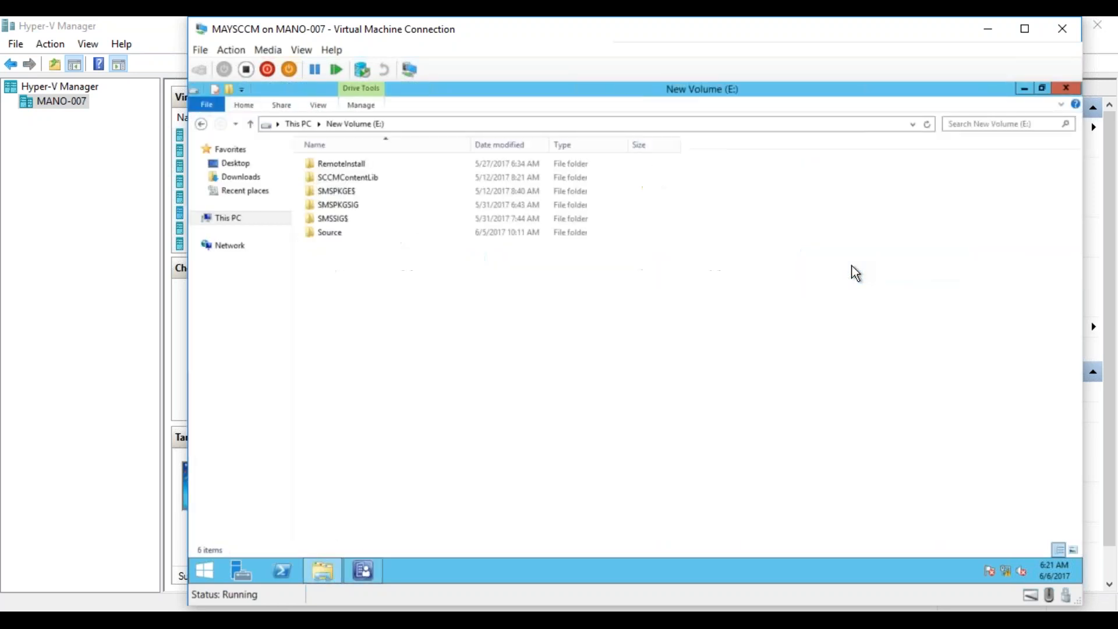
double_click(333, 231)
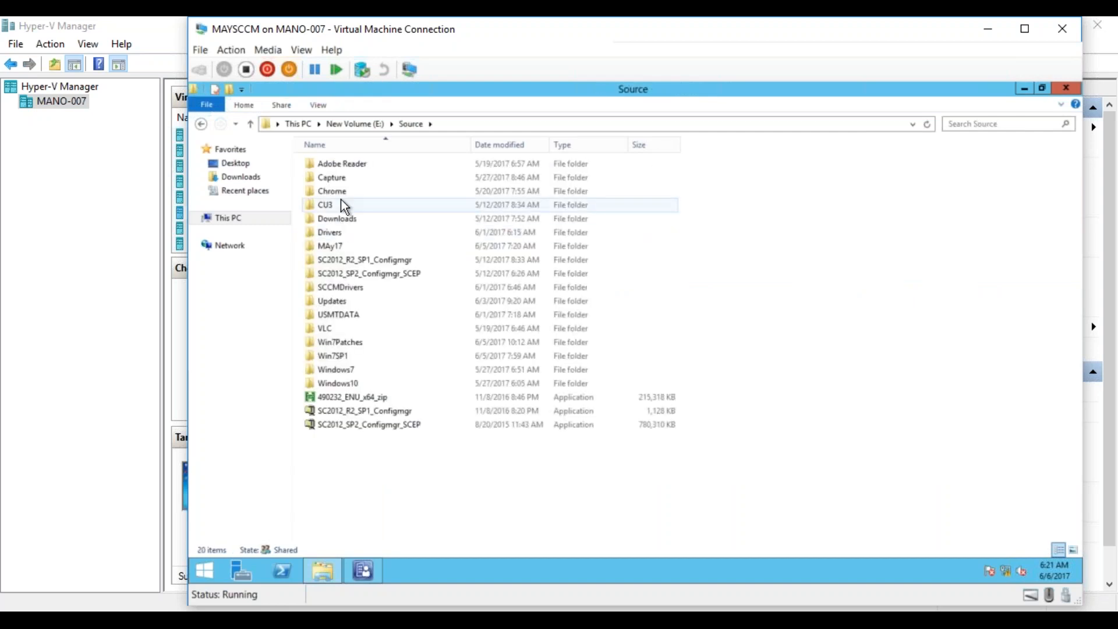
double_click(338, 357)
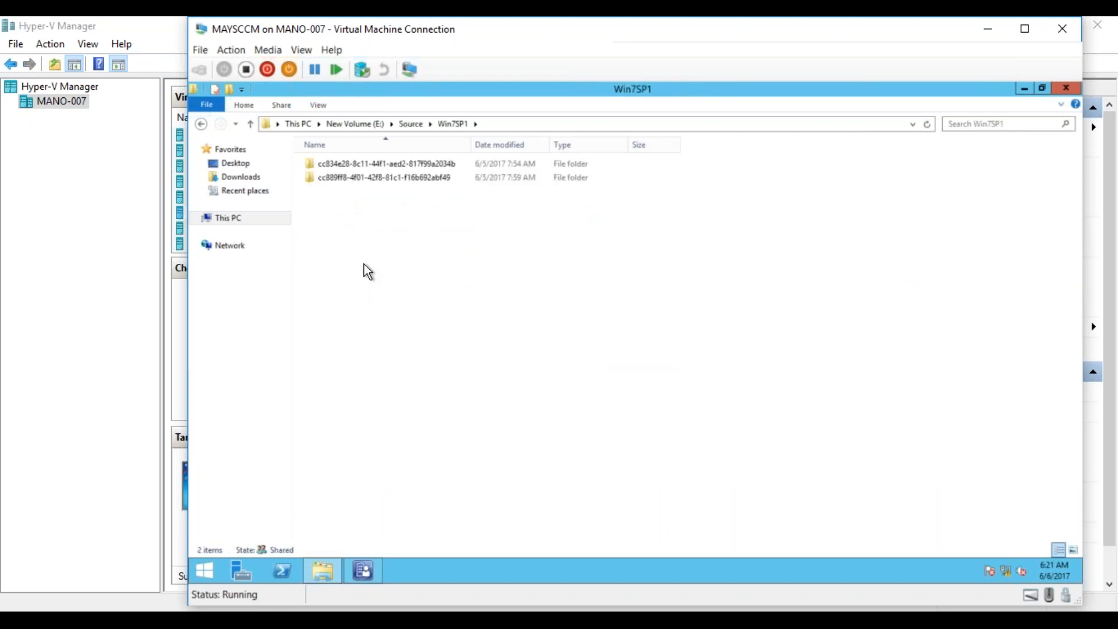
- Check the combined size of the two folders inside Win7SP1 and return to the Source folder
left_click_drag(480, 231, 366, 166)
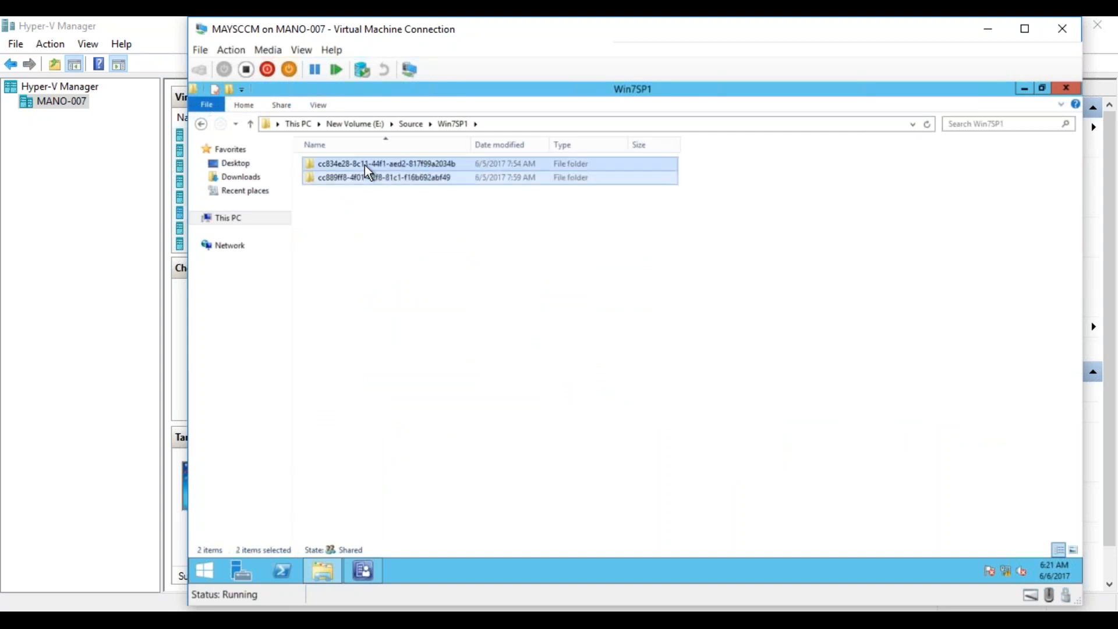
right_click(364, 166)
left_click(323, 328)
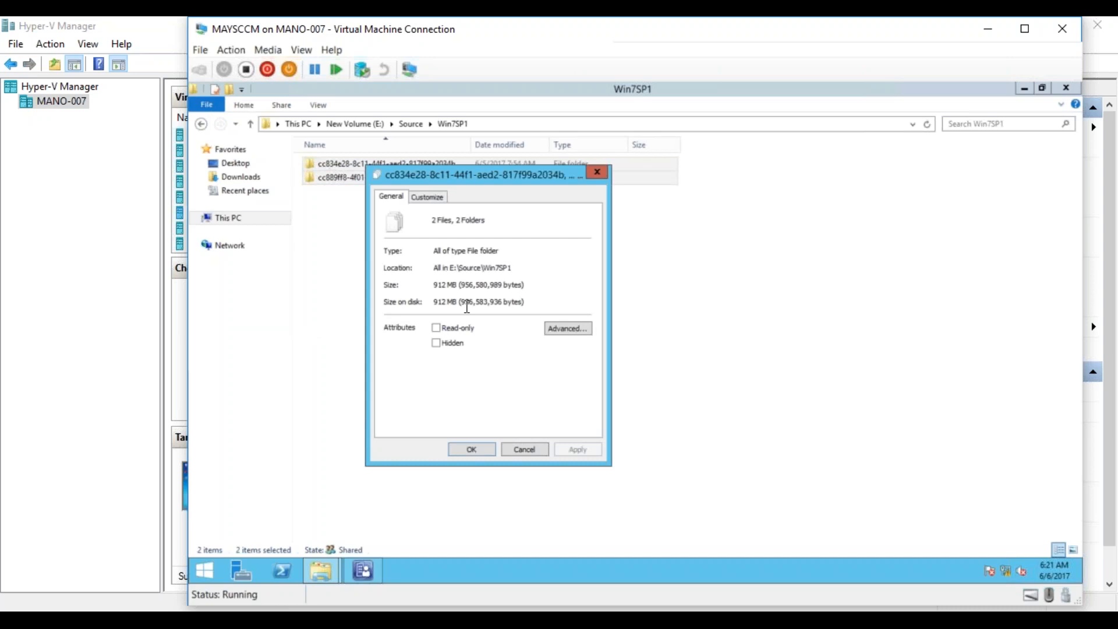
left_click(525, 450)
left_click(410, 124)
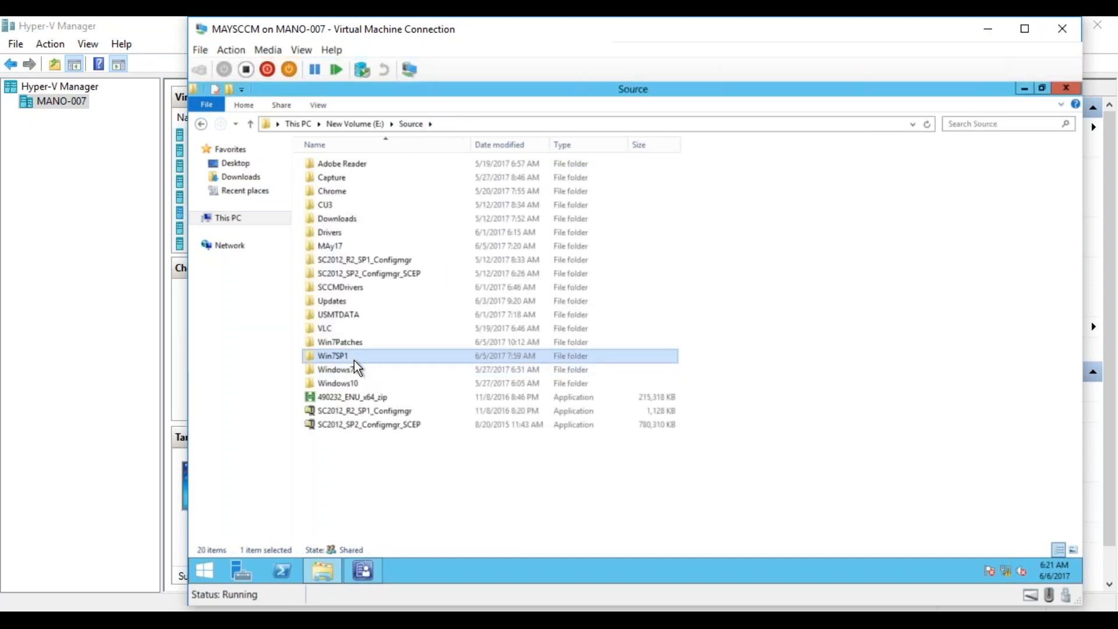
- Switch back to Configuration Manager and review the Win7 SP1 software update group's deployment and its member update
left_click(367, 568)
left_click(289, 353)
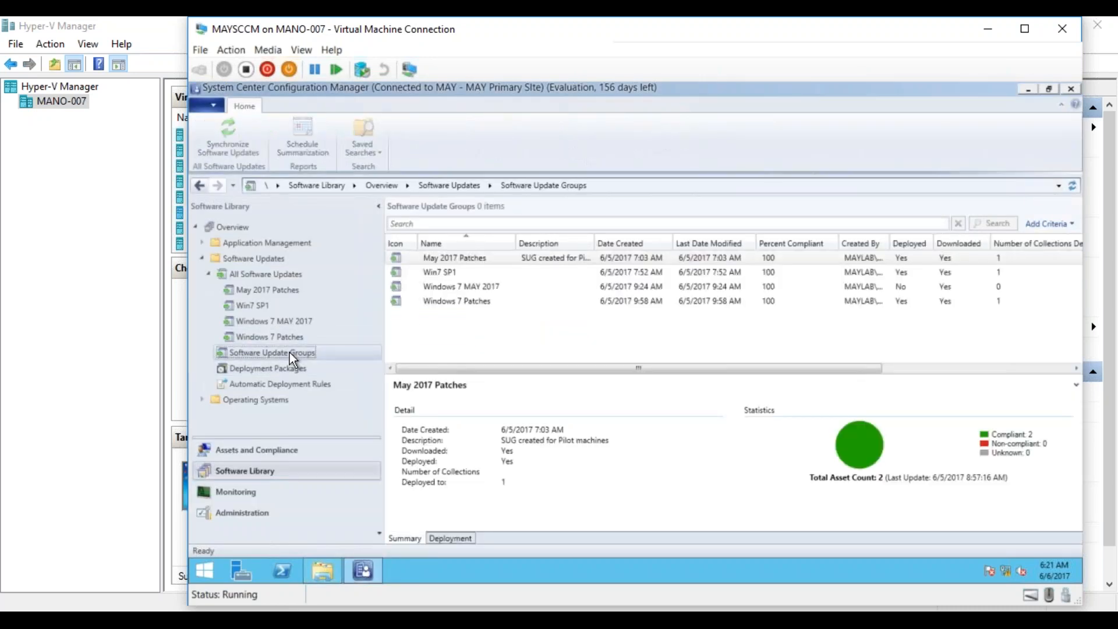
left_click(438, 273)
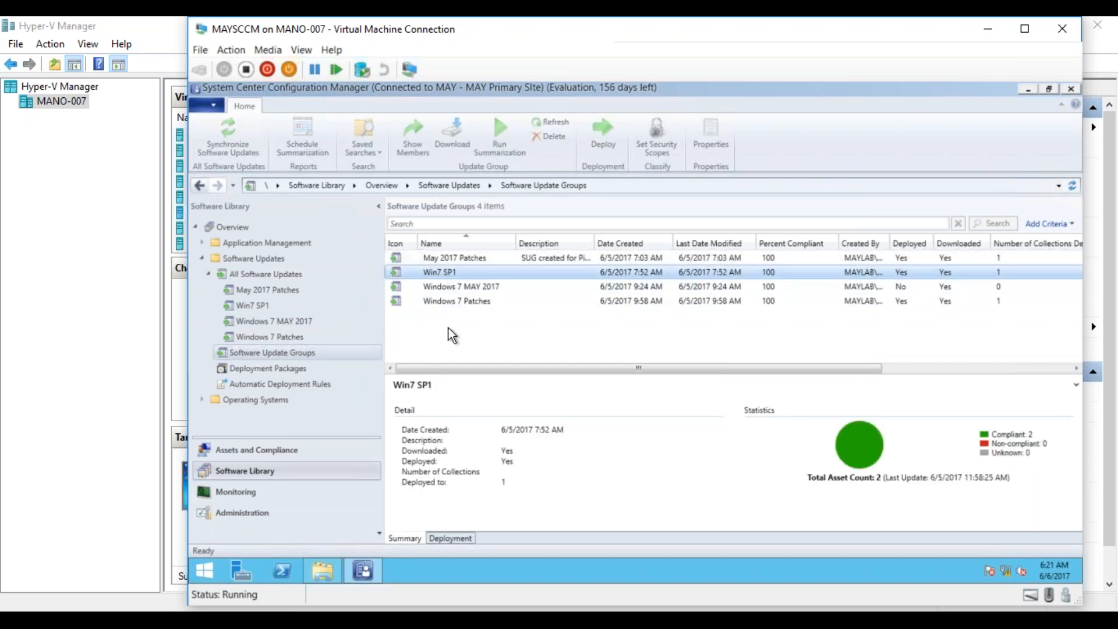
left_click(455, 537)
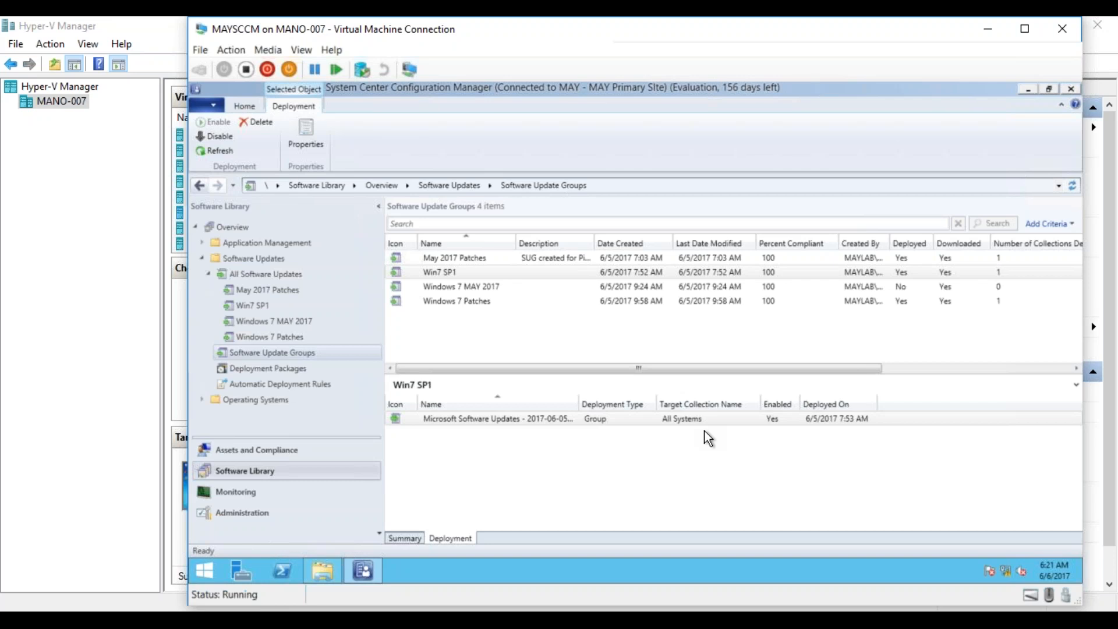
left_click(689, 423)
left_click(777, 274)
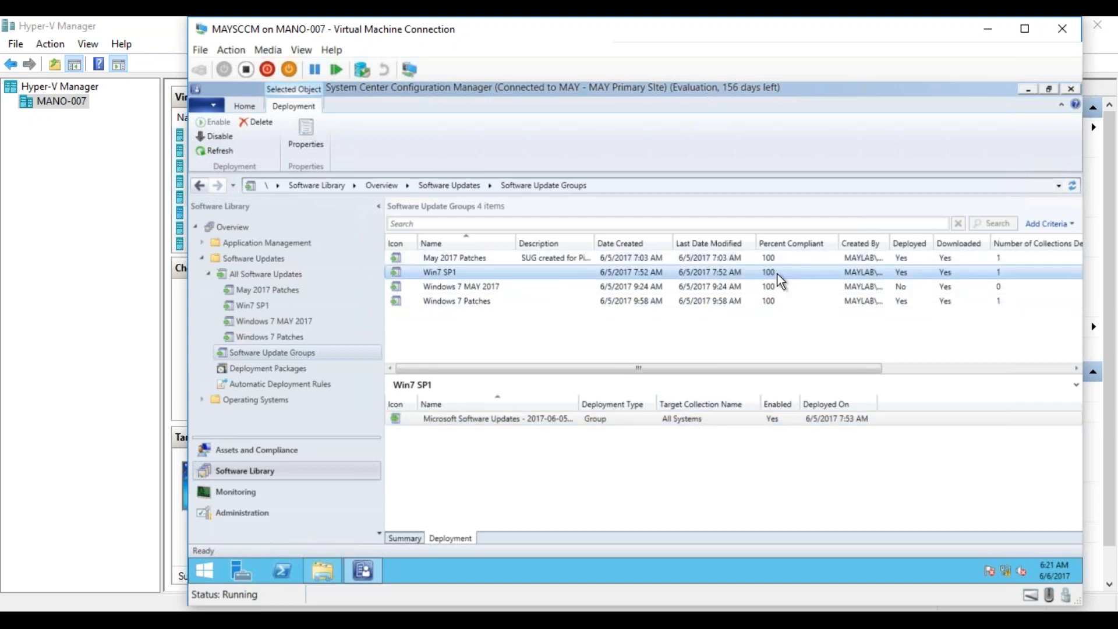
double_click(697, 271)
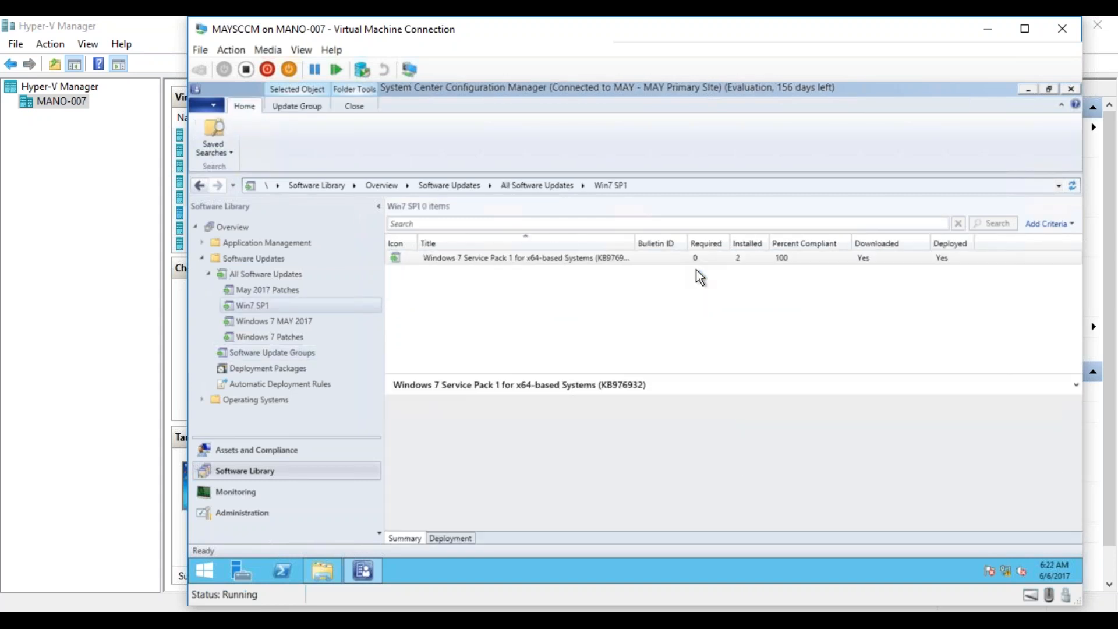
left_click(510, 259)
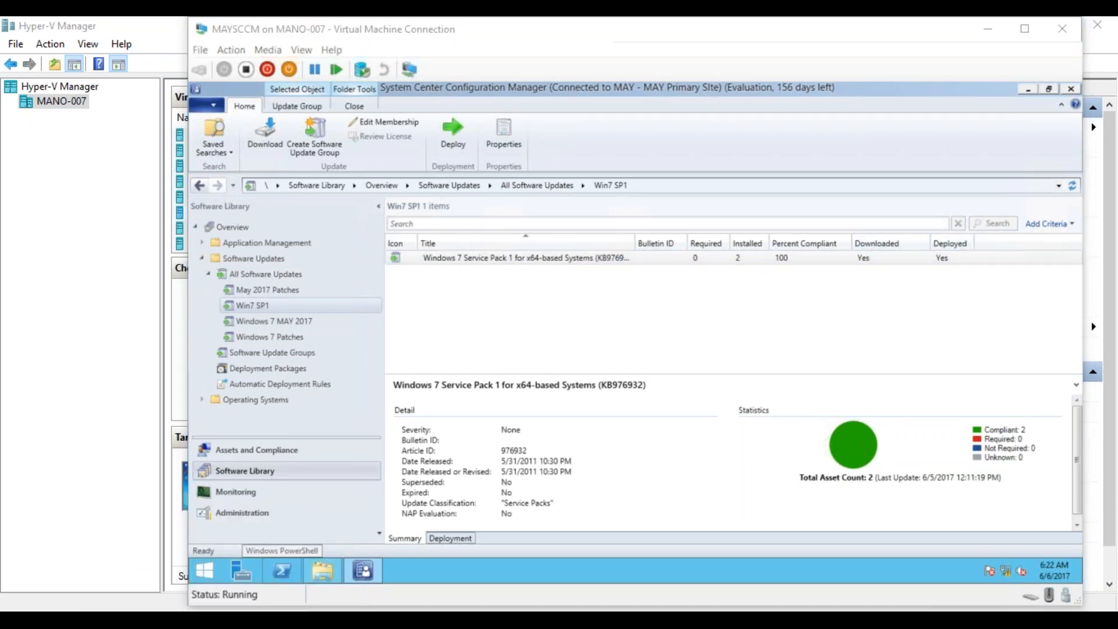
- Switch to the TargetMachine virtual machine and select Service Pack for Microsoft Windows (KB976932) among the installed updates
left_click(282, 573)
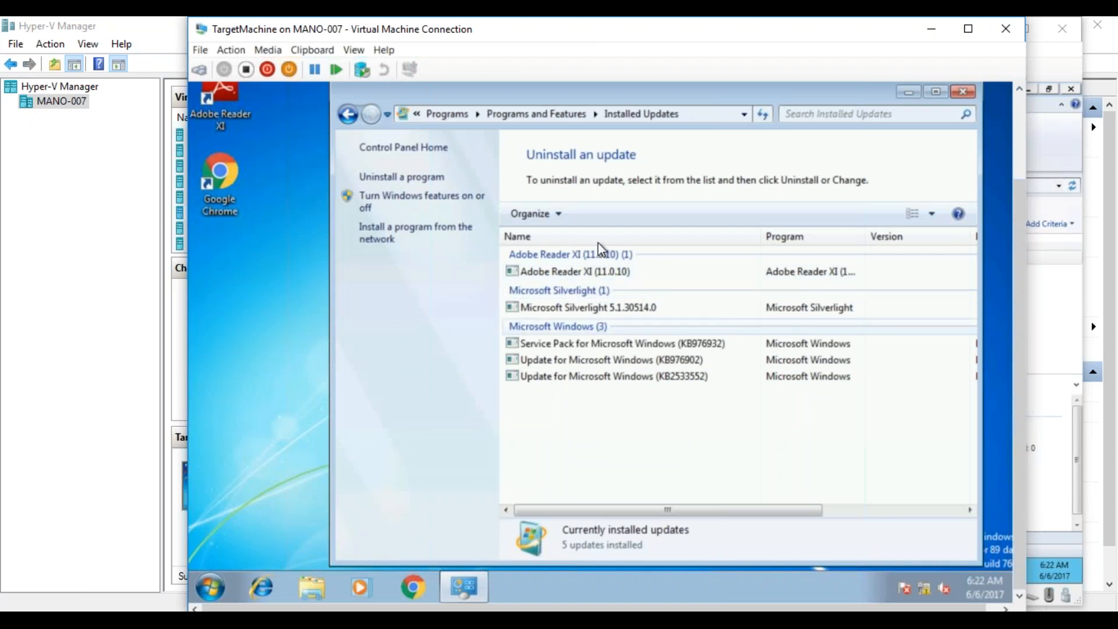
left_click(555, 345)
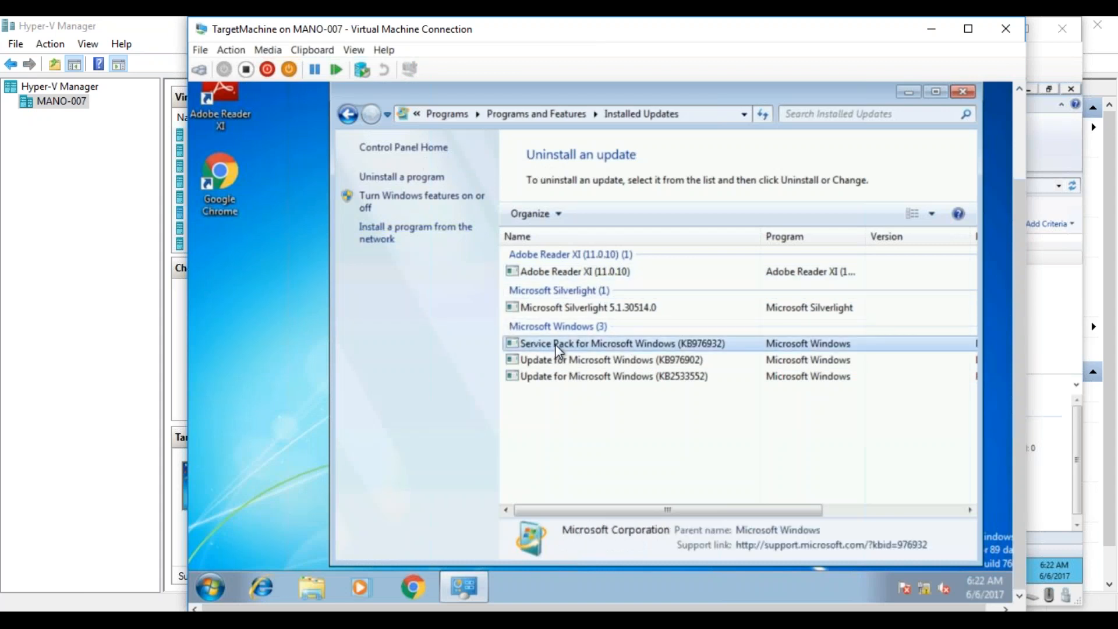
left_click_drag(690, 509, 229, 548)
- Open Software Center on the target machine and examine its Available Software, Installation Status and Installed Software lists
left_click(209, 588)
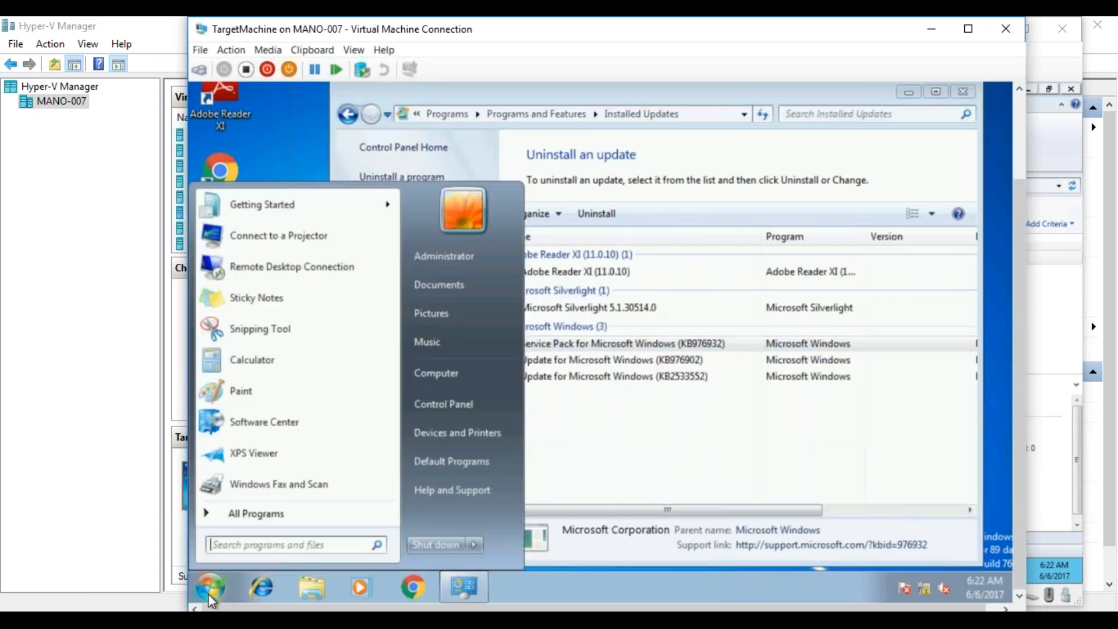
left_click(282, 423)
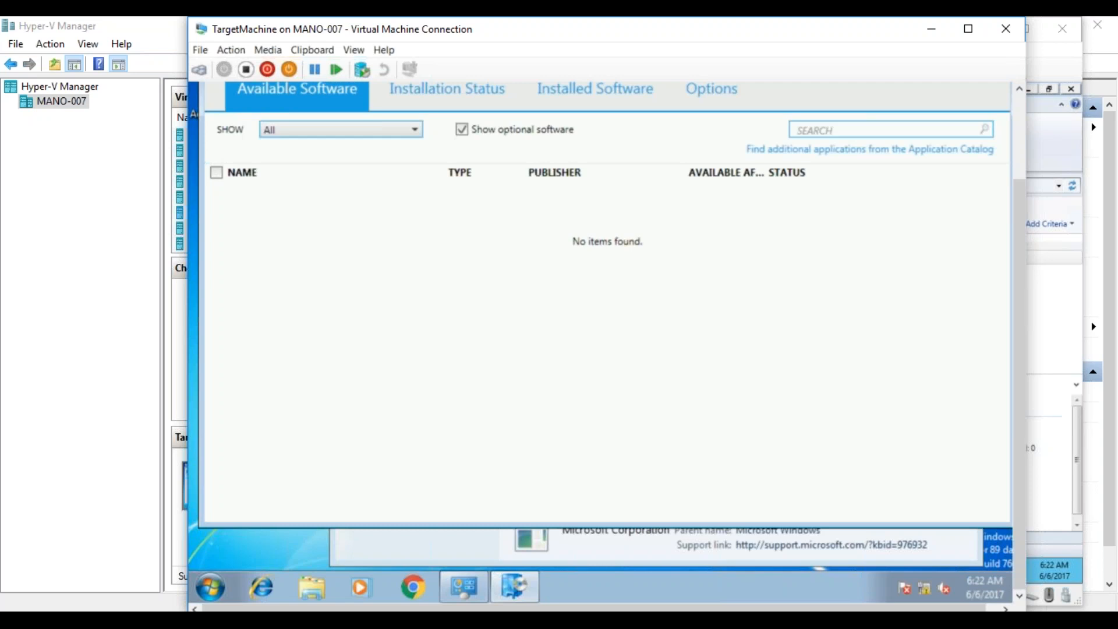
left_click(577, 91)
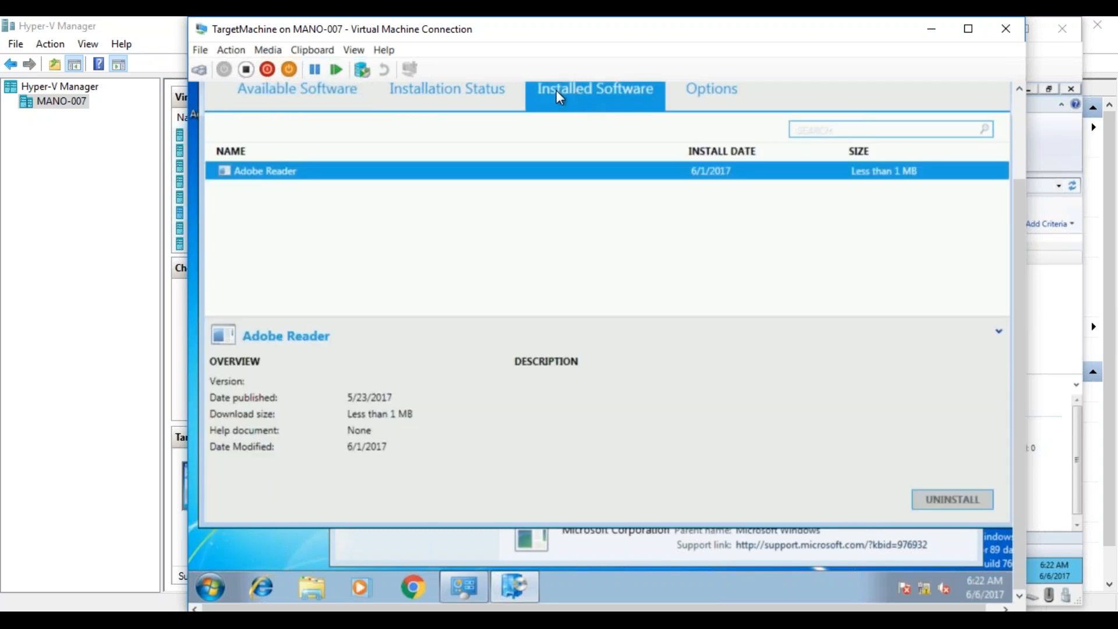
left_click(504, 87)
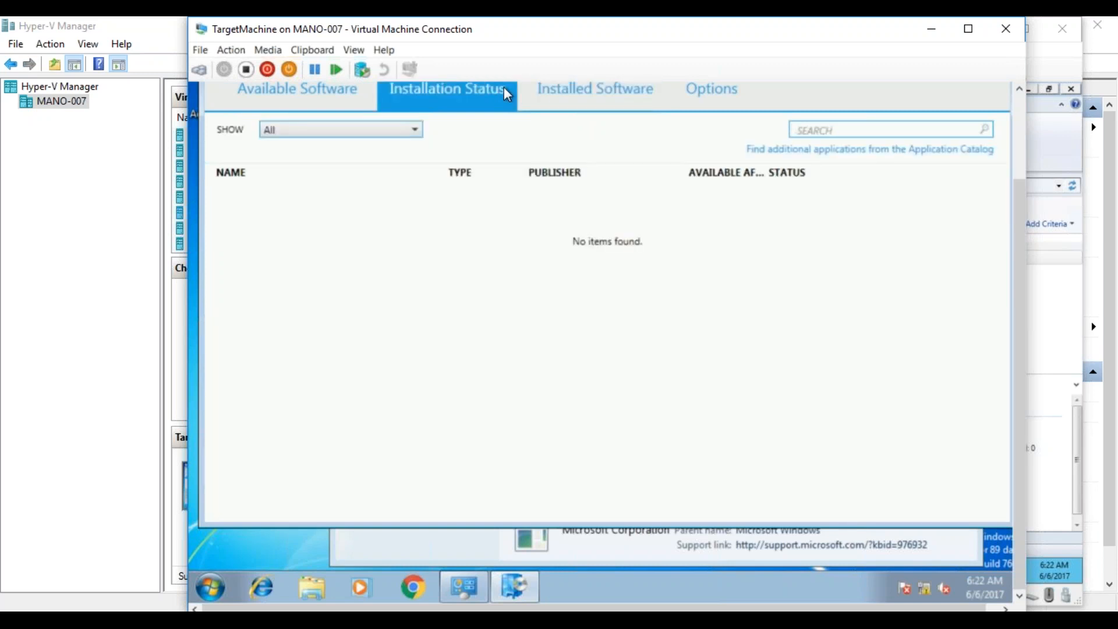
left_click(557, 97)
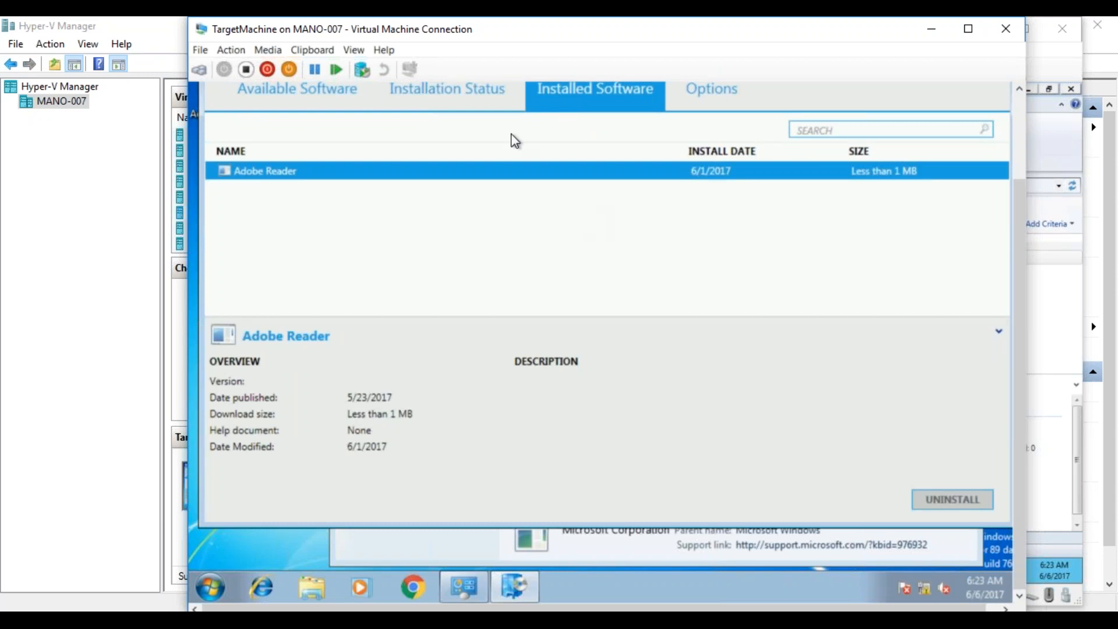
left_click(488, 93)
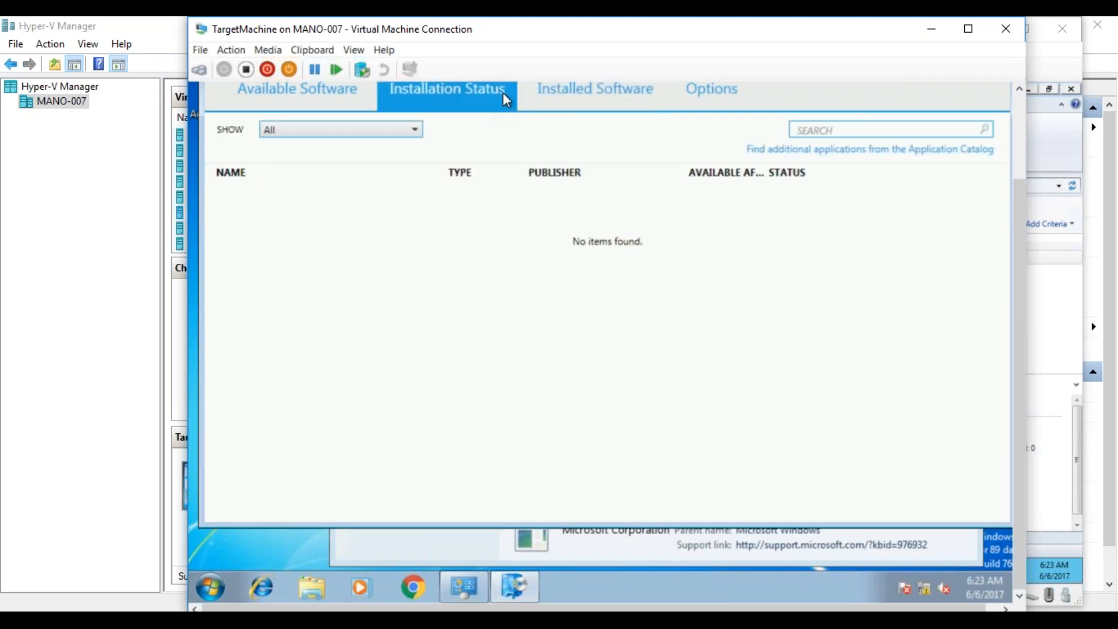
left_click(543, 93)
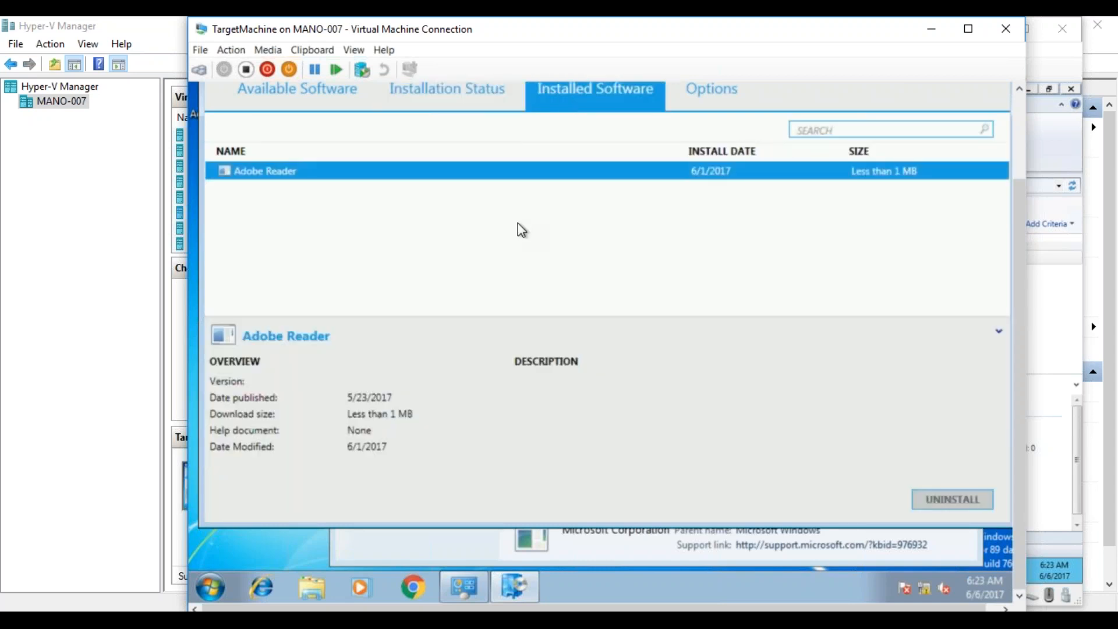
left_click(457, 92)
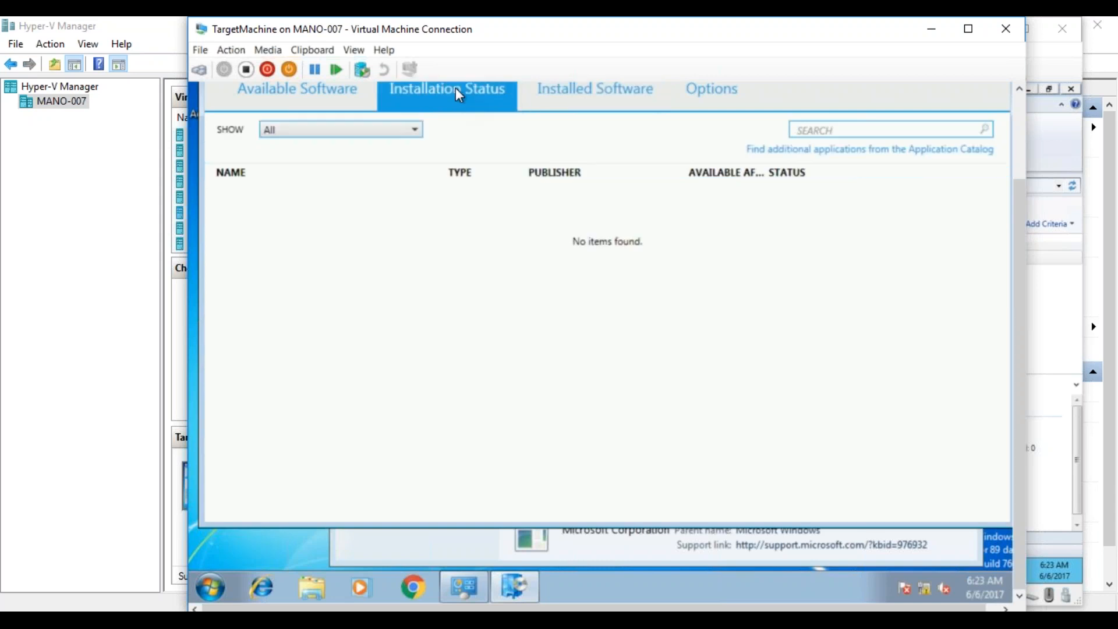
left_click(337, 93)
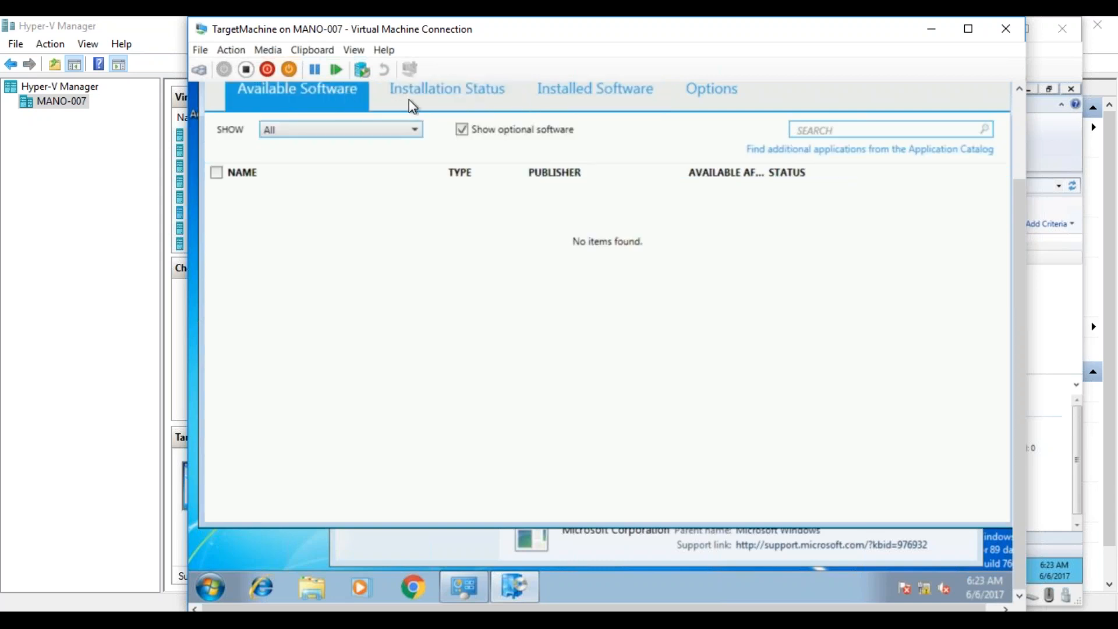
left_click(415, 129)
left_click(417, 133)
left_click(446, 96)
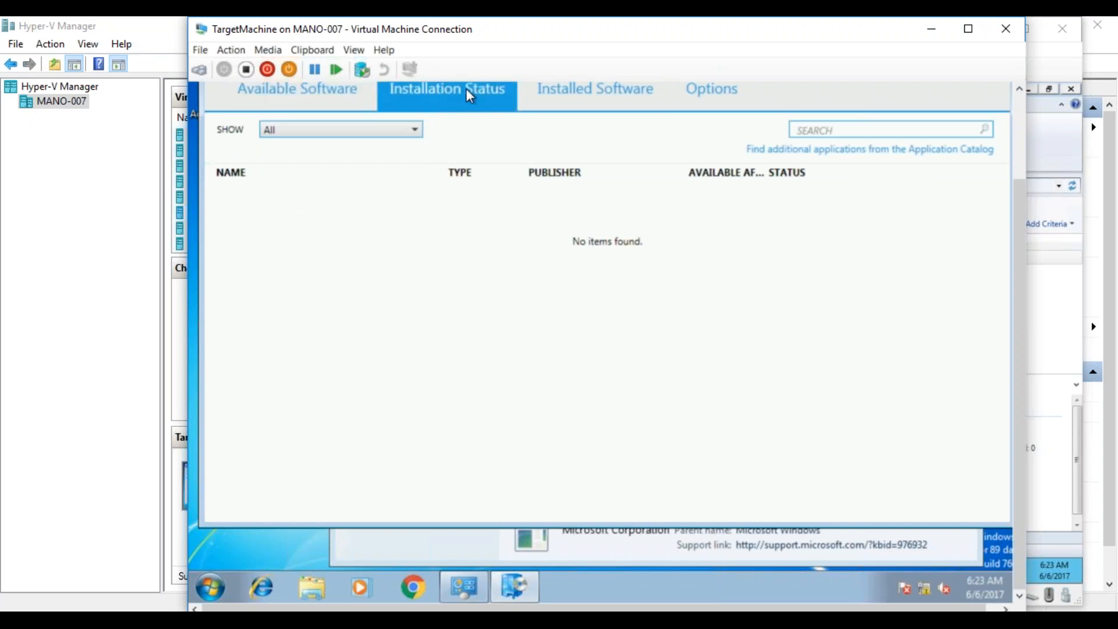
- Examine the Installed Software, Options and Installation Status pages of Software Center on the target machine
left_click(568, 96)
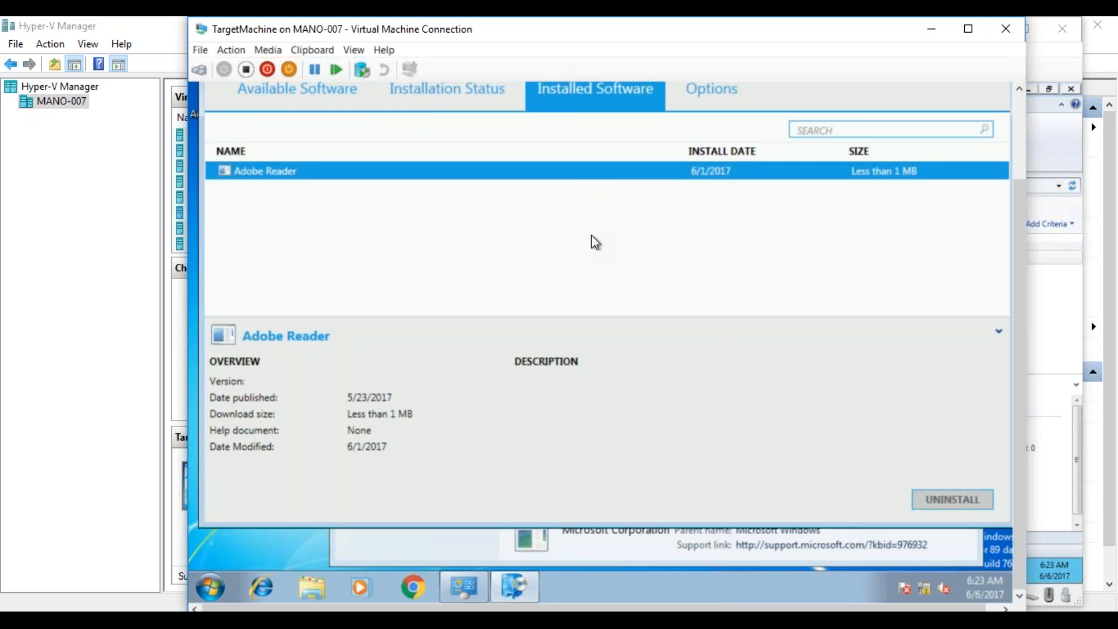
mouse_move(1019, 326)
left_mouse_down()
mouse_move(1015, 250)
mouse_move(1018, 315)
left_mouse_up()
left_click(728, 108)
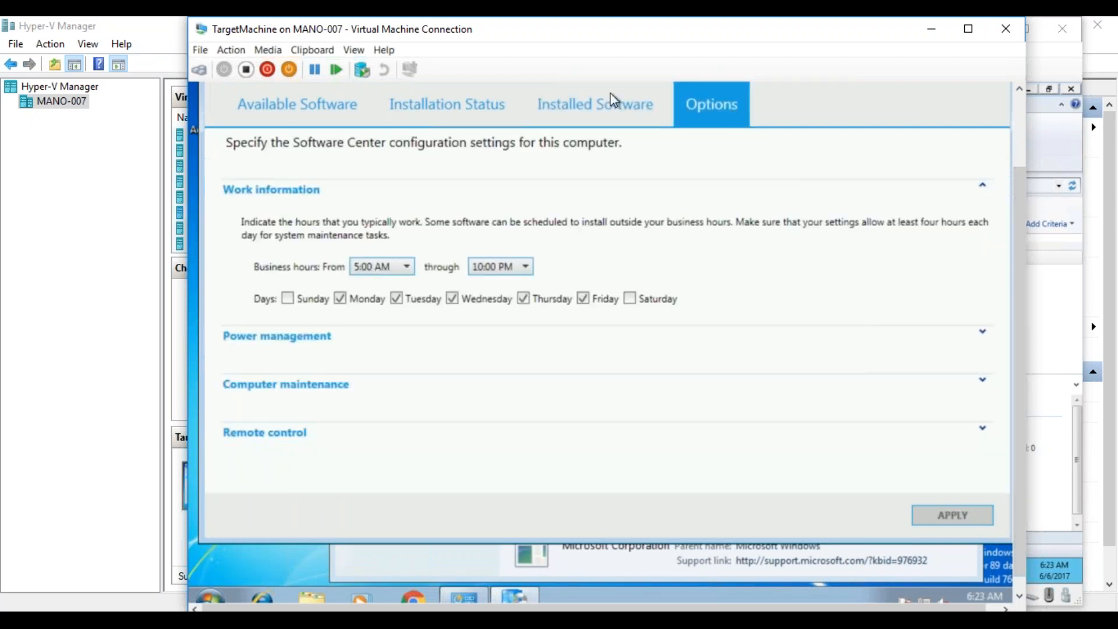
left_click(600, 105)
left_click(478, 107)
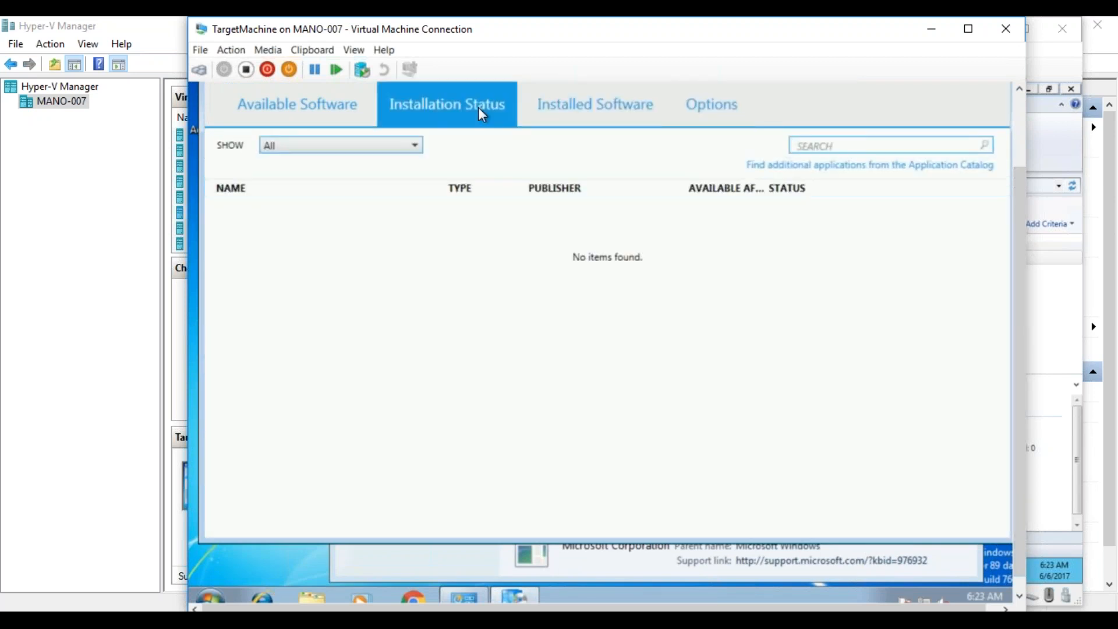
left_click(568, 101)
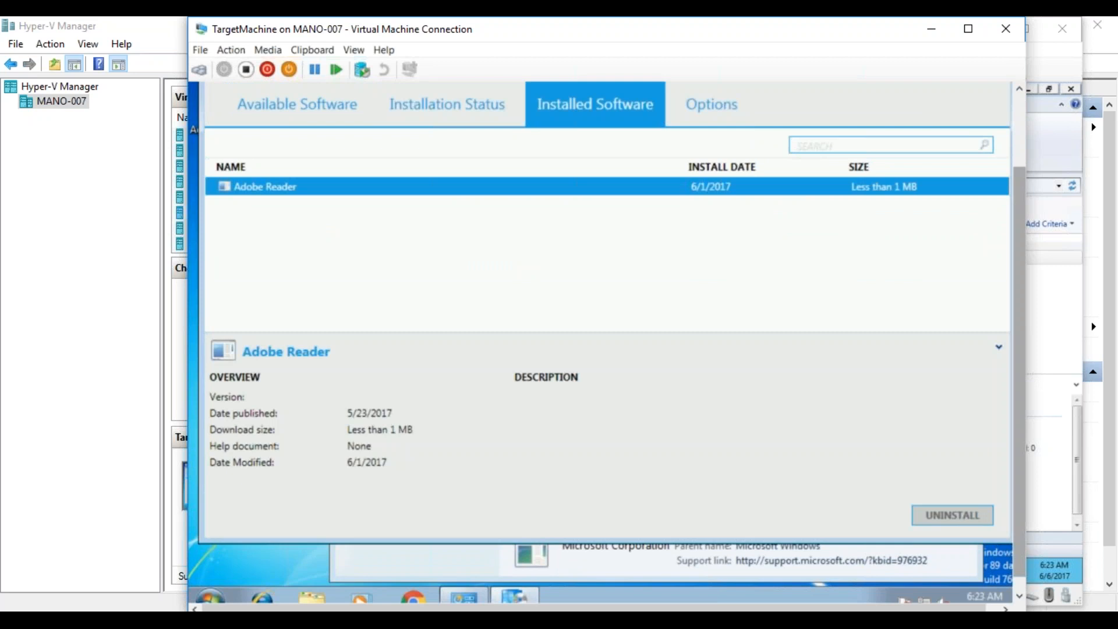
left_click_drag(1020, 496, 1021, 512)
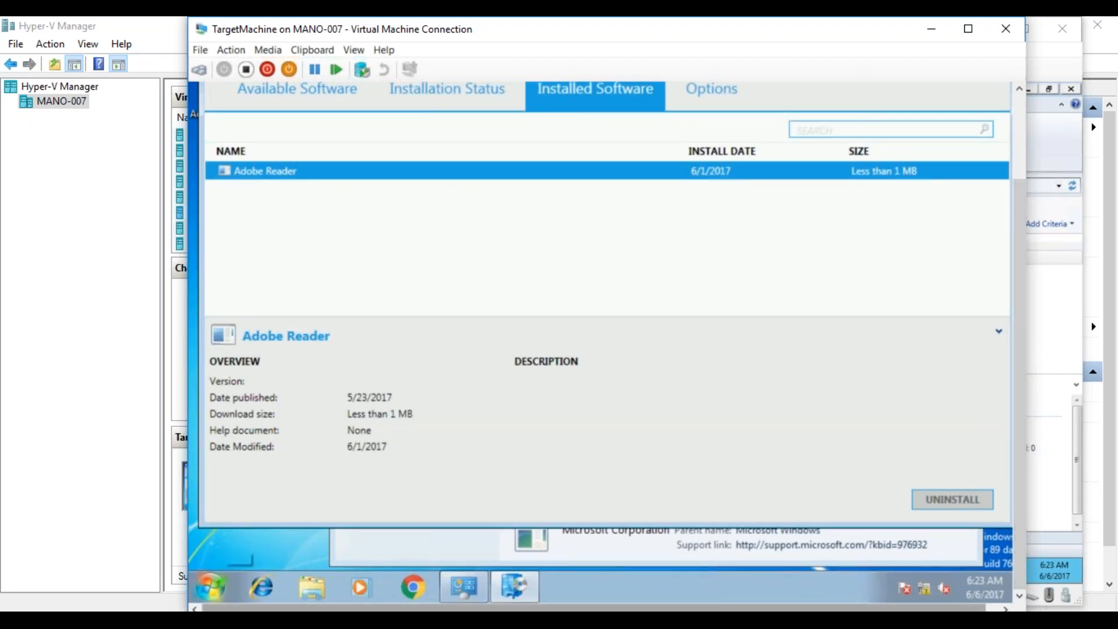
- Switch back to the MAYSCCM virtual machine and expand the Reports node under Reporting in the Monitoring workspace of Configuration Manager
left_click(220, 620)
left_click(210, 585)
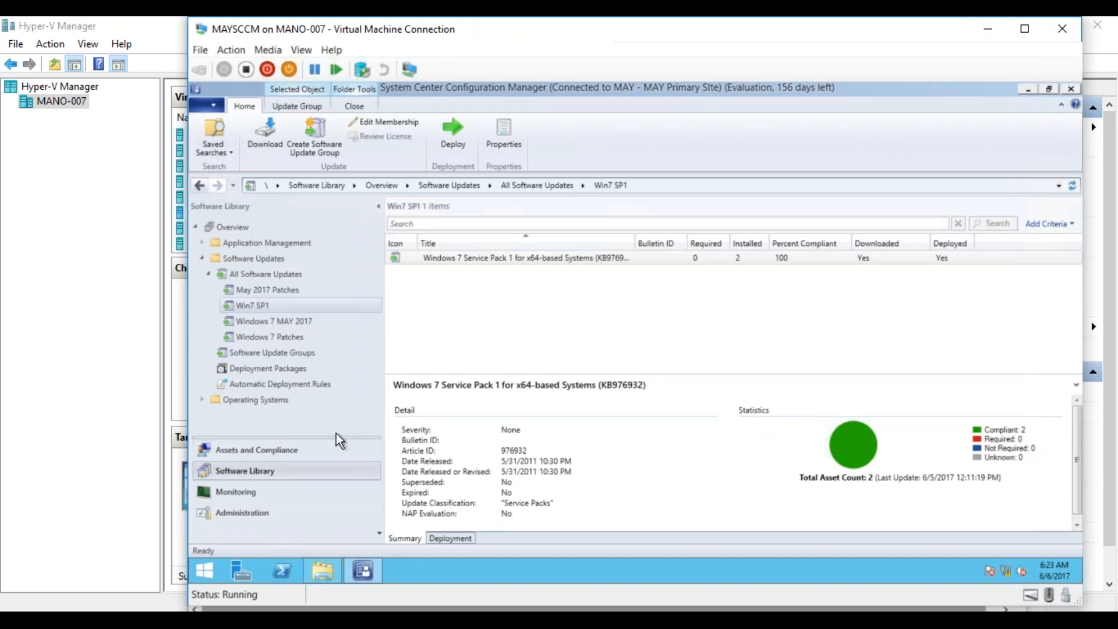
left_click(246, 499)
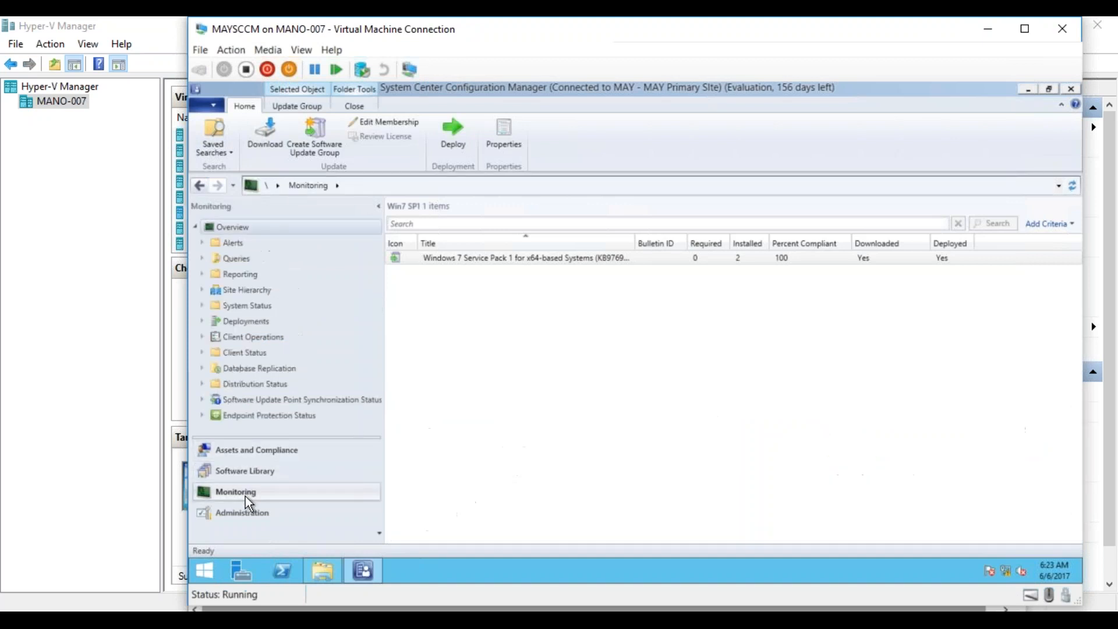
left_click(202, 274)
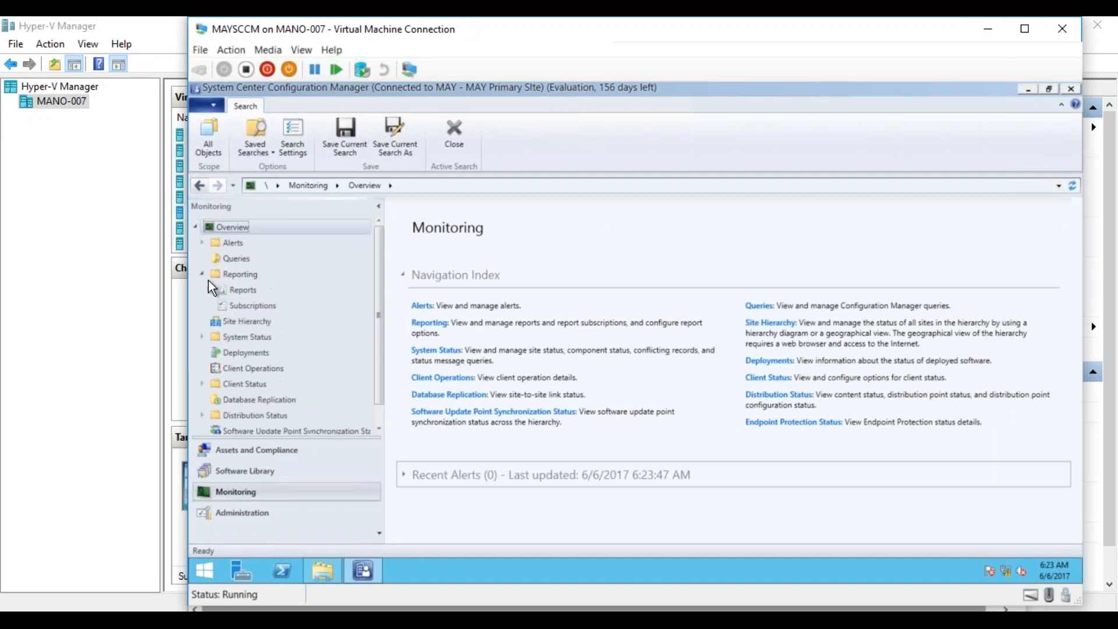
left_click(225, 288)
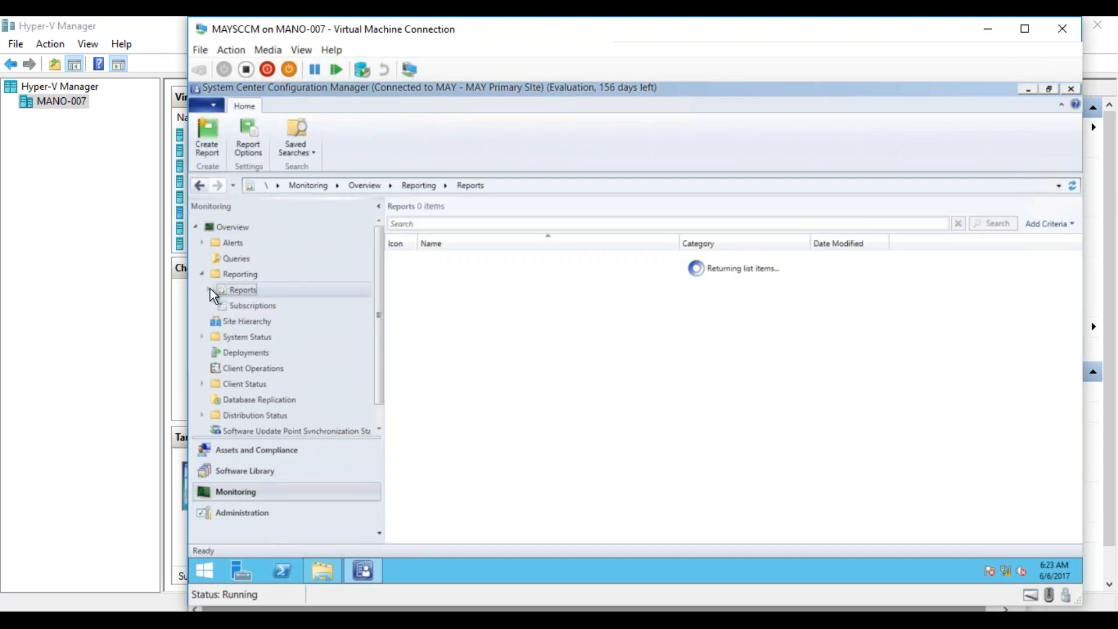
left_click(208, 289)
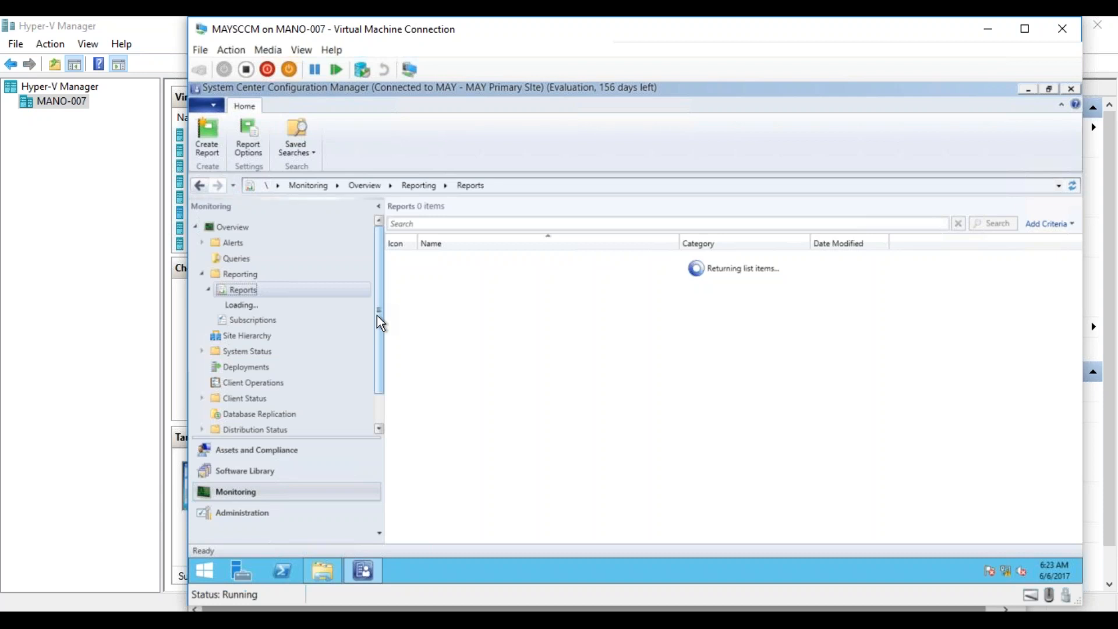
- Widen the navigation pane and browse the reports in Software Updates - C Deployment States and Software Updates - B Deployment Management
left_click(377, 316)
left_click(377, 316)
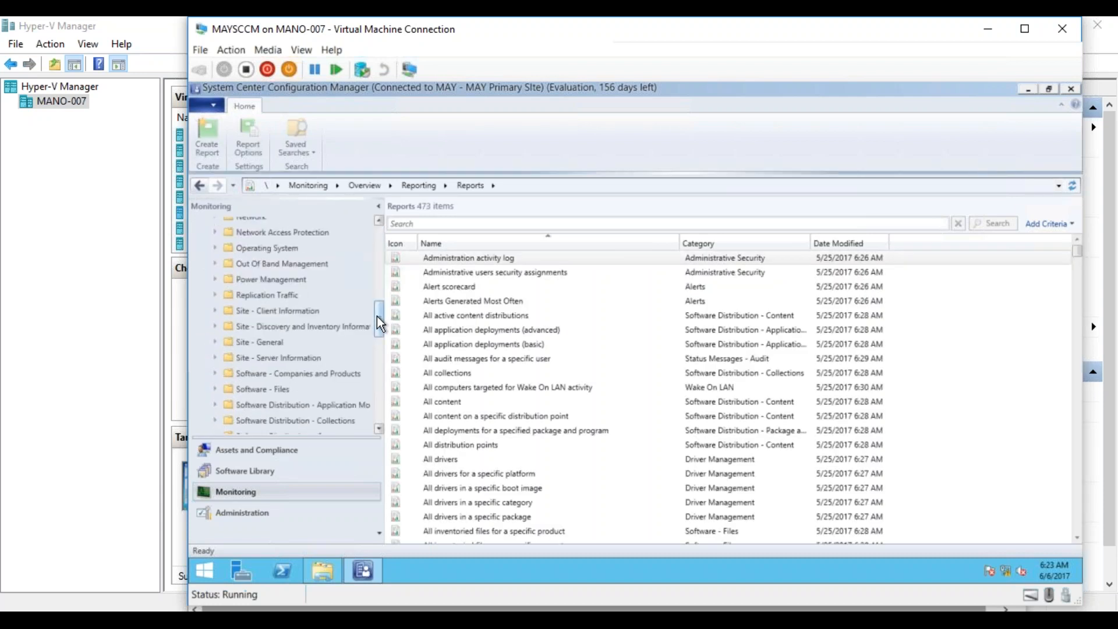
left_click_drag(379, 330, 377, 354)
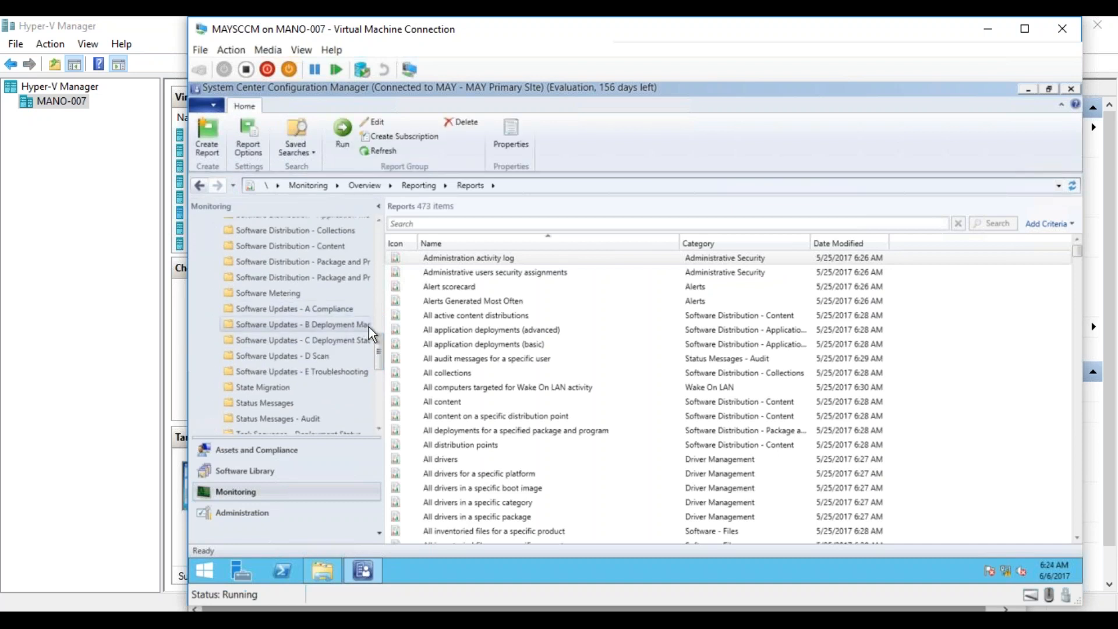
left_click_drag(383, 326, 436, 327)
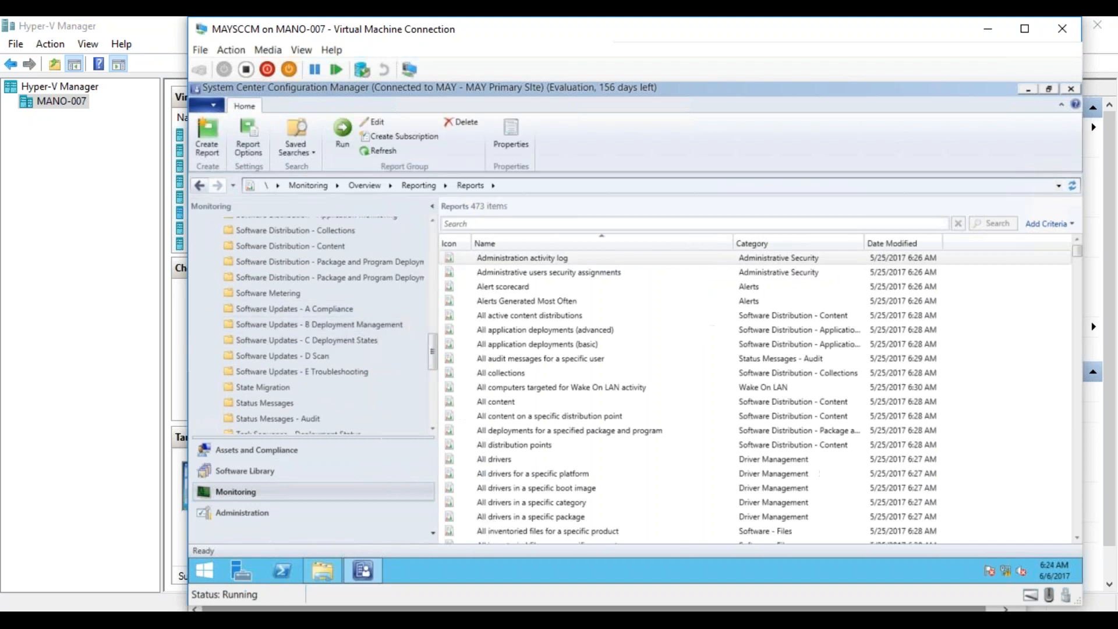
left_click(367, 340)
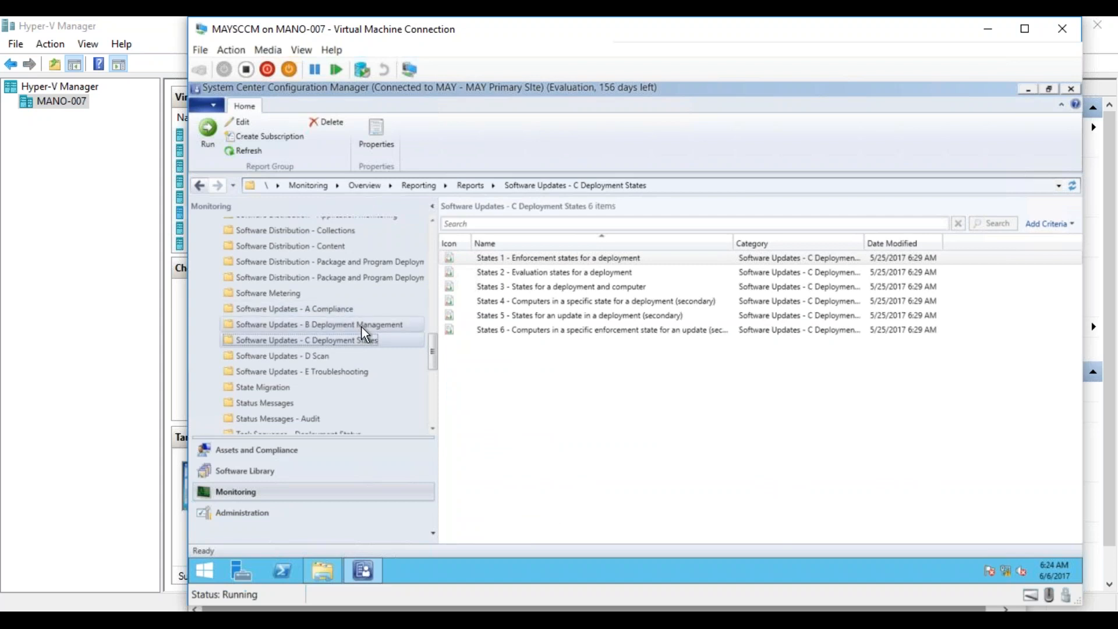
left_click(364, 324)
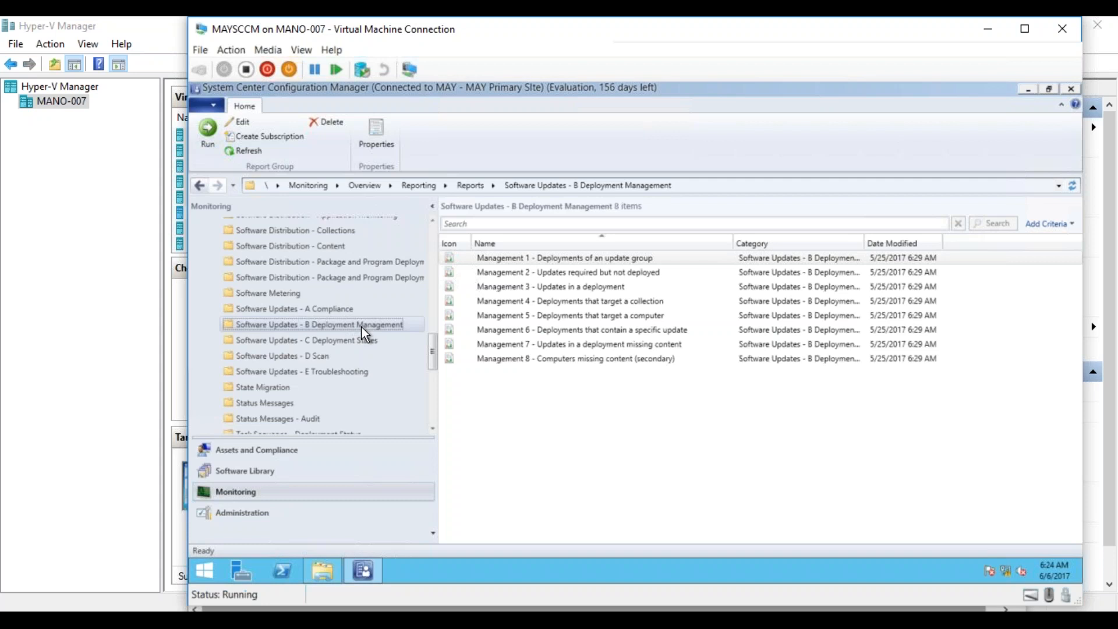
- Run the report Management 4 - Deployments that target a collection for the collection SMS00001 - All Systems
right_click(581, 304)
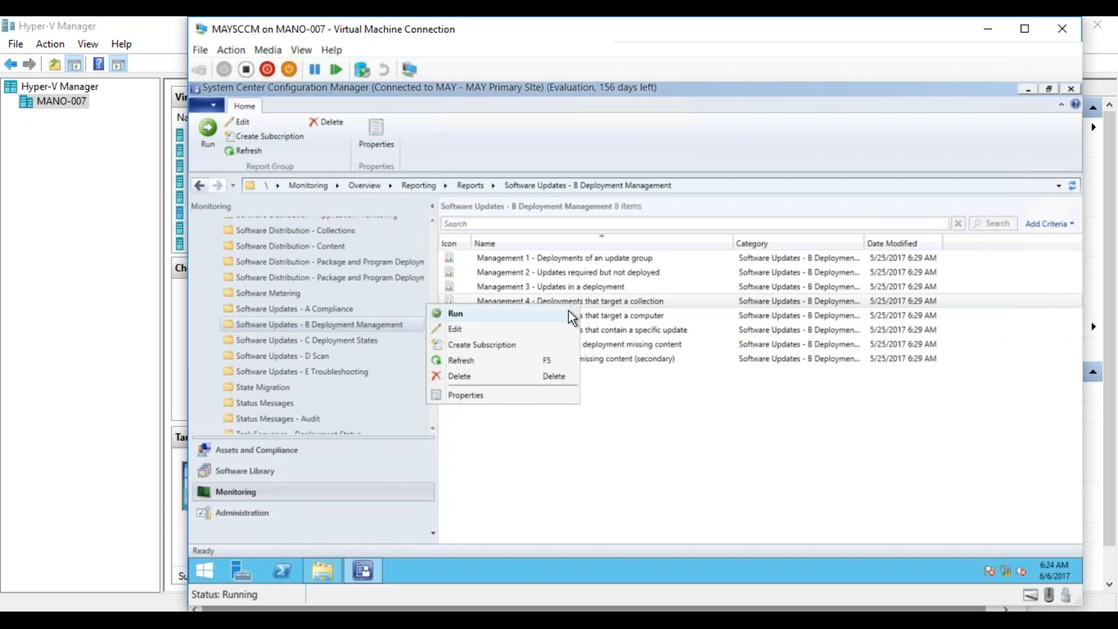
left_click(568, 313)
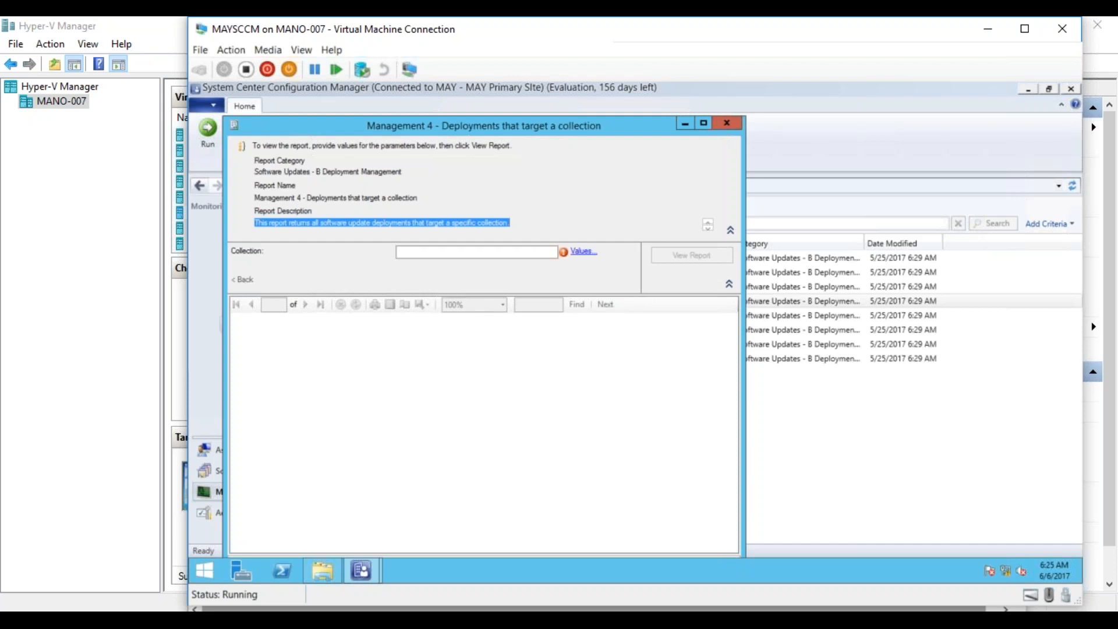
left_click(582, 257)
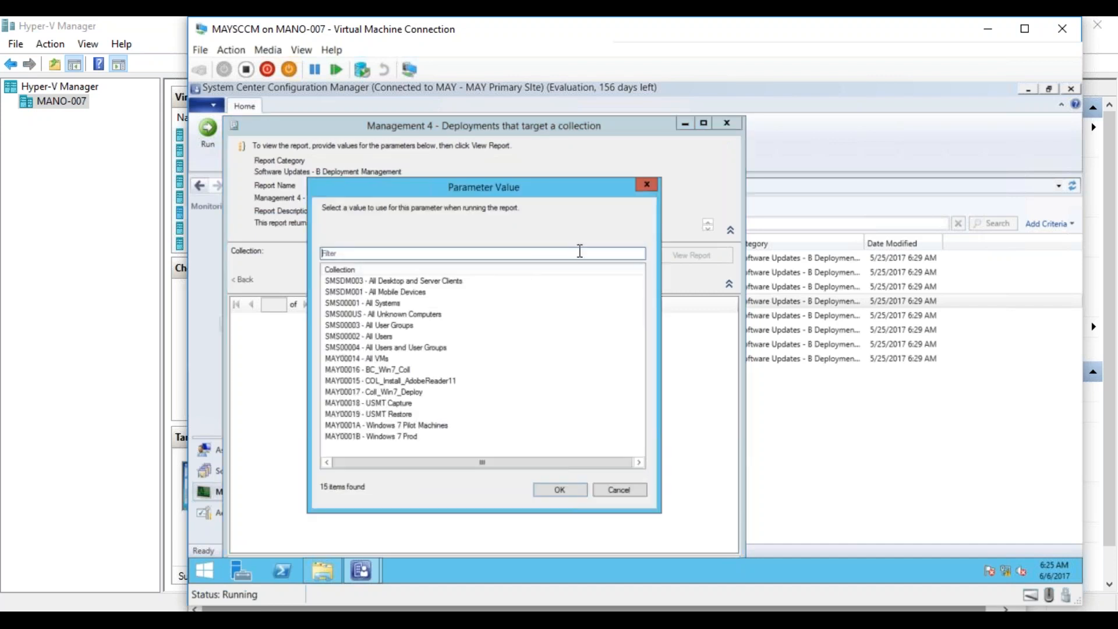
double_click(393, 303)
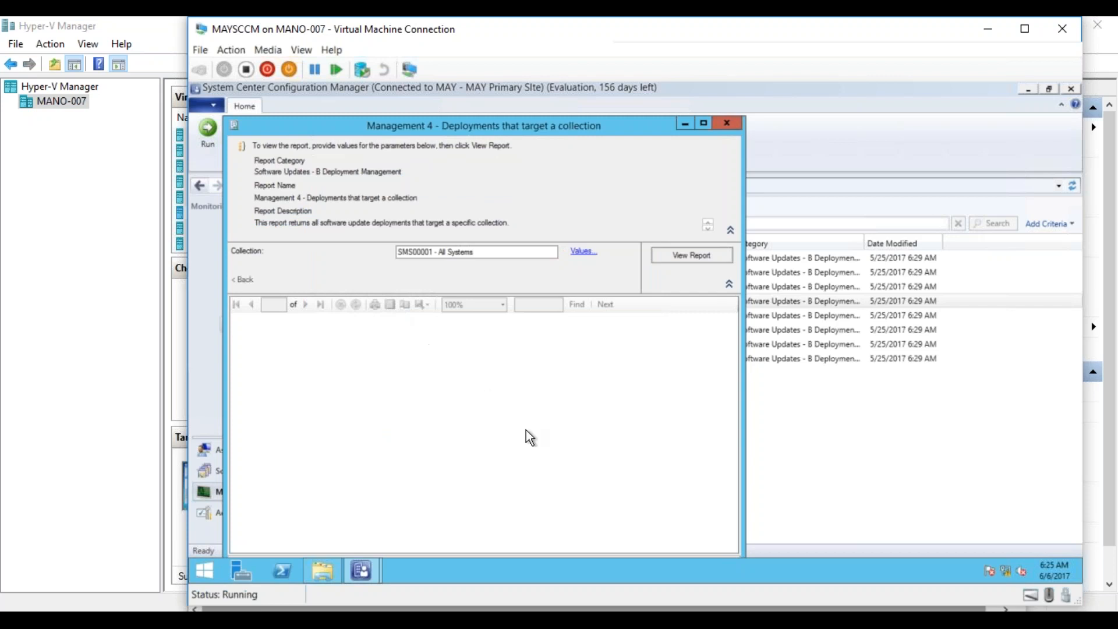
left_click(688, 258)
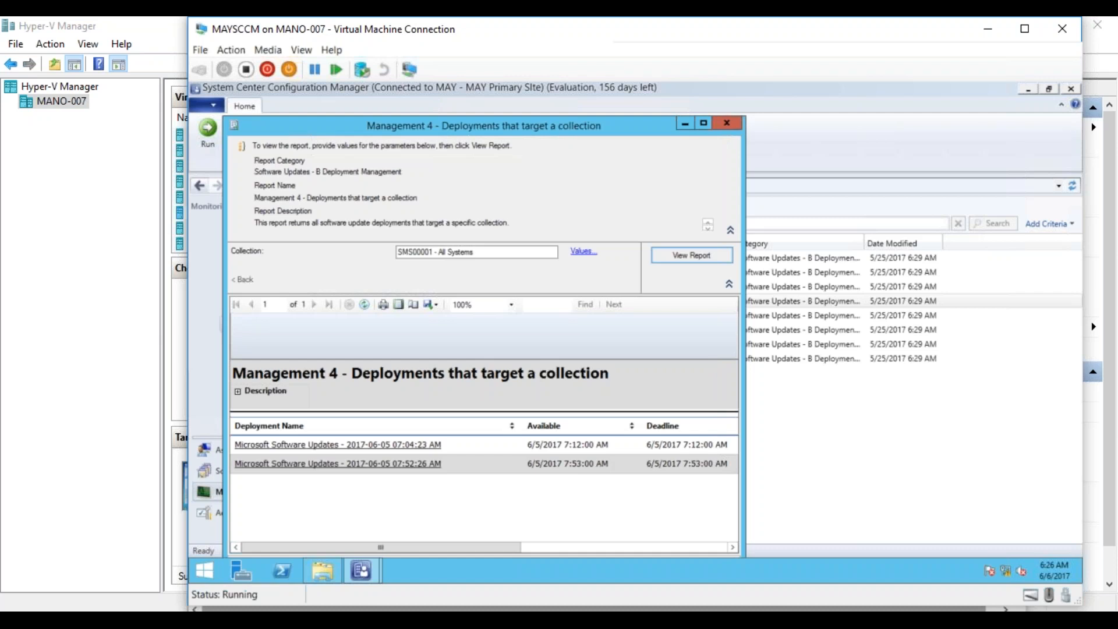
left_click(404, 446)
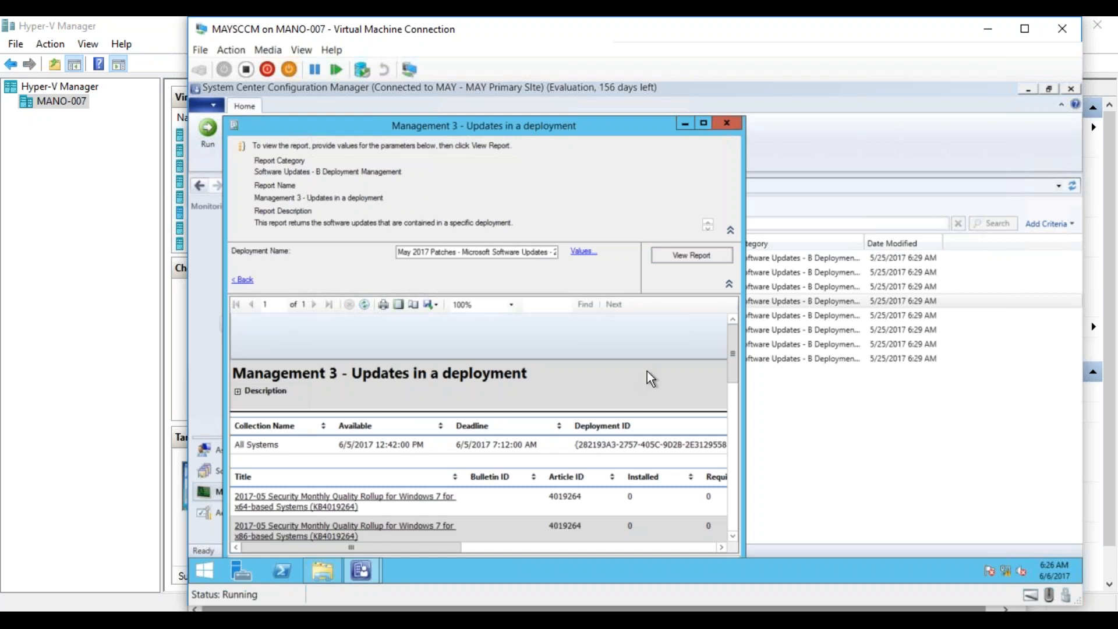
left_click(705, 124)
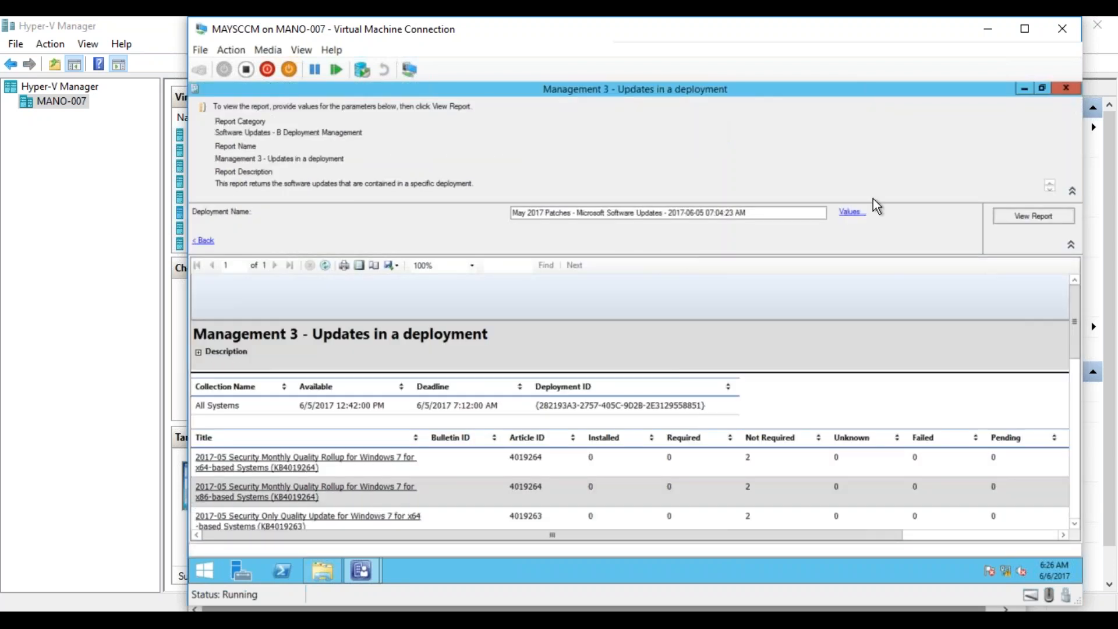
left_click_drag(1075, 319, 1082, 457)
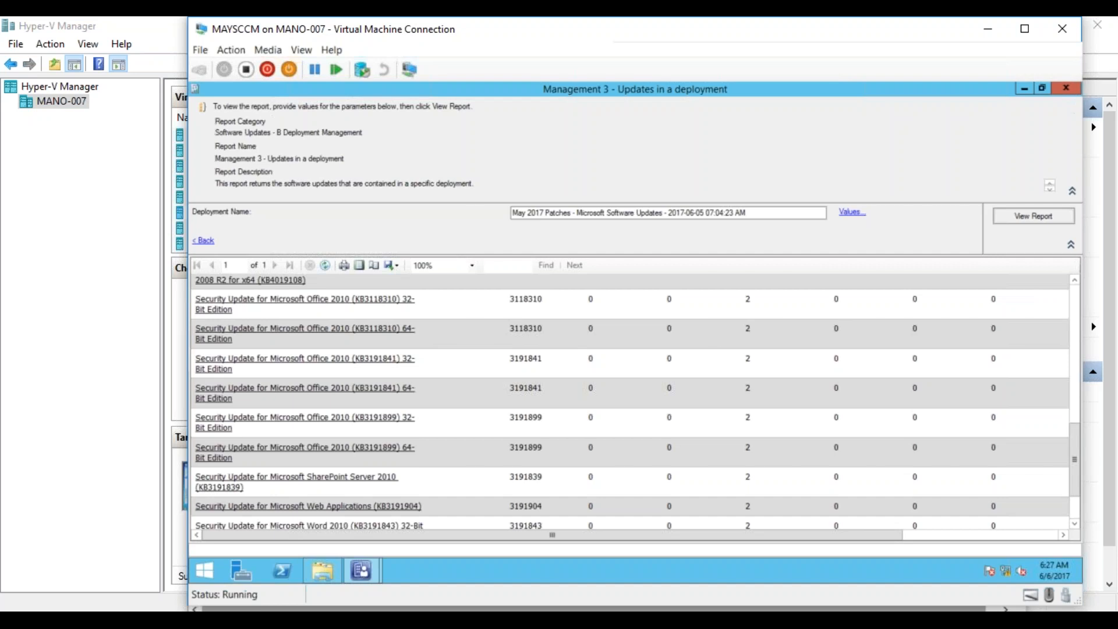
left_click_drag(1075, 459, 1073, 485)
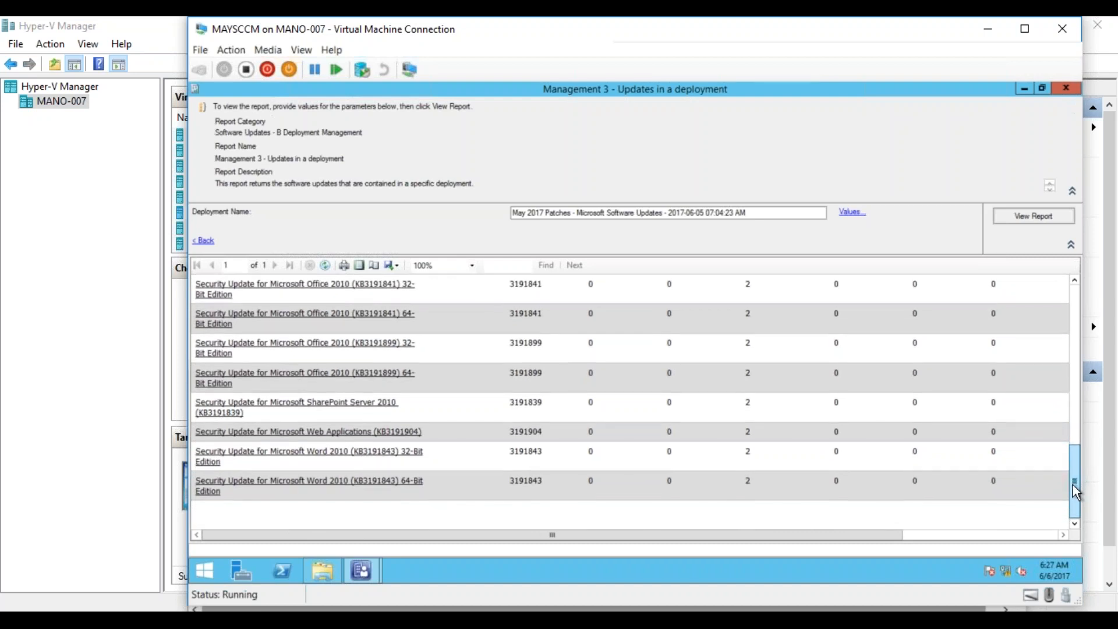
left_click(952, 536)
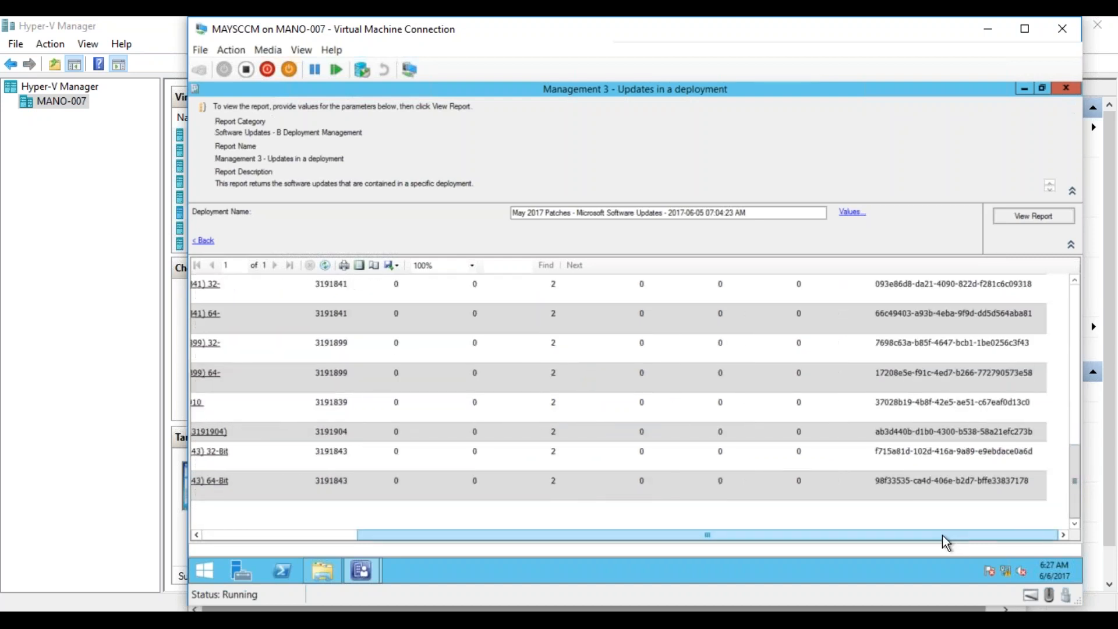
left_click_drag(1075, 492, 1070, 285)
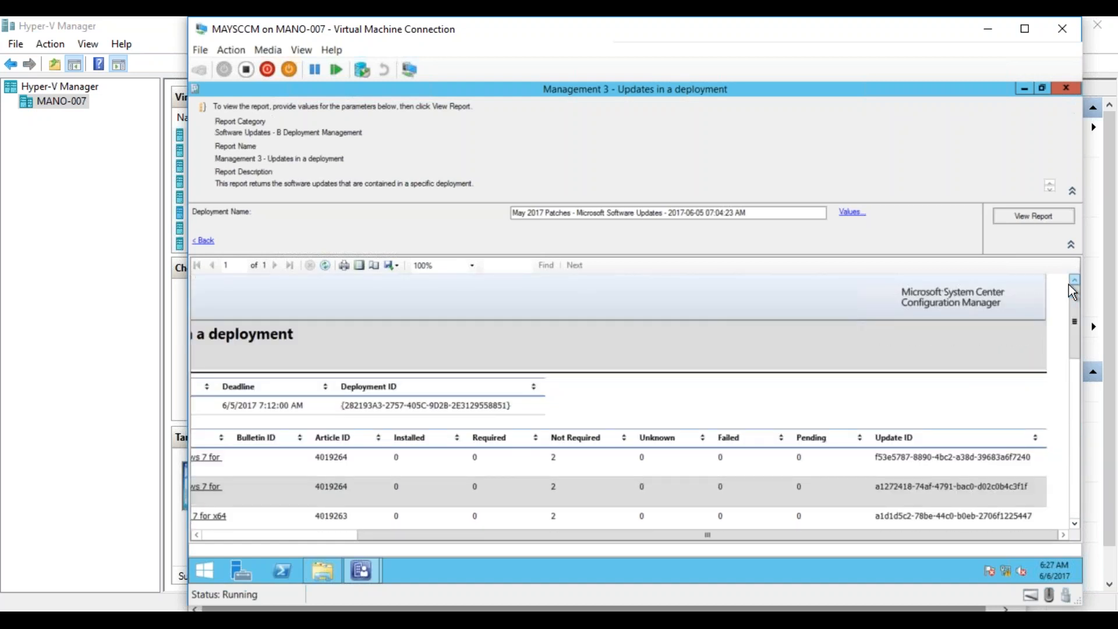
left_click_drag(945, 534, 651, 555)
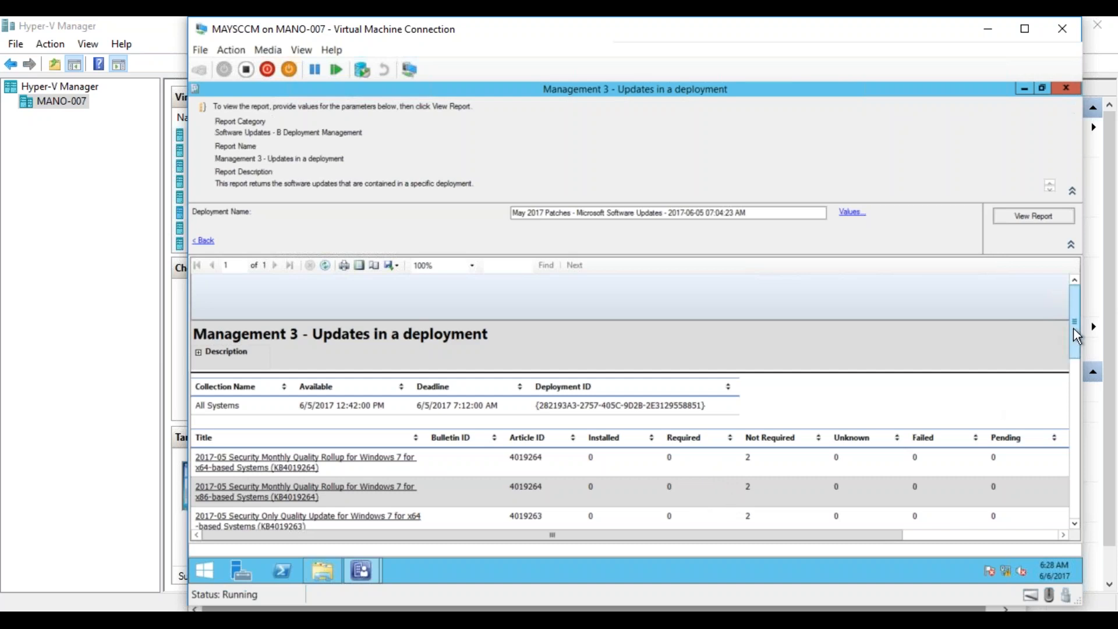
right_click(1071, 378)
left_click_drag(1078, 334, 1063, 510)
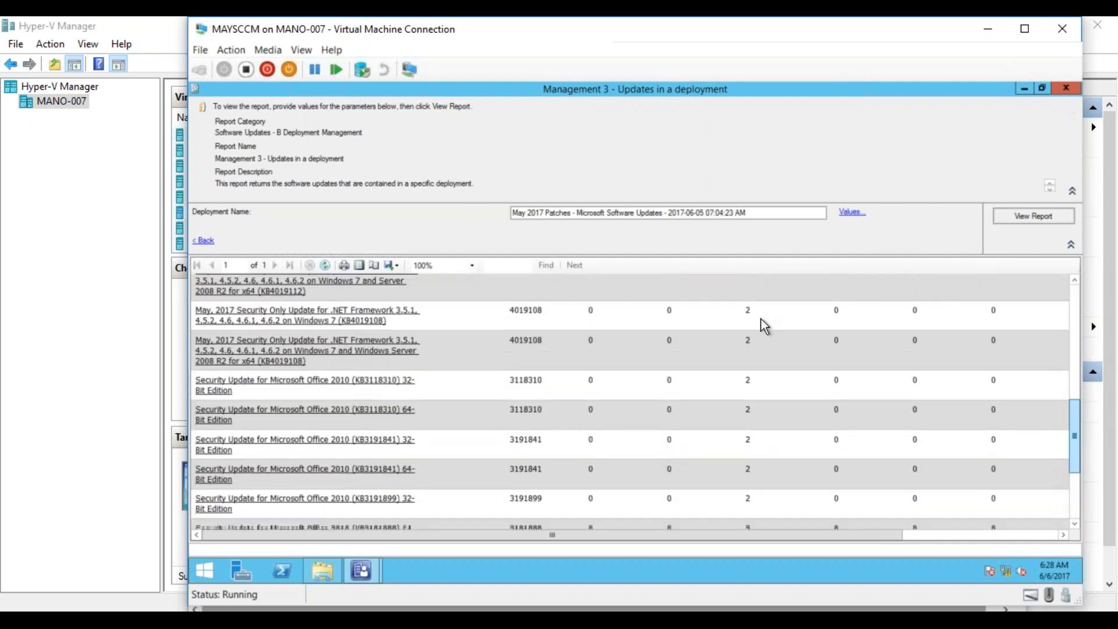
- Check the available Deployment Name parameter values without choosing one, and return to the Management 4 report
left_click(841, 214)
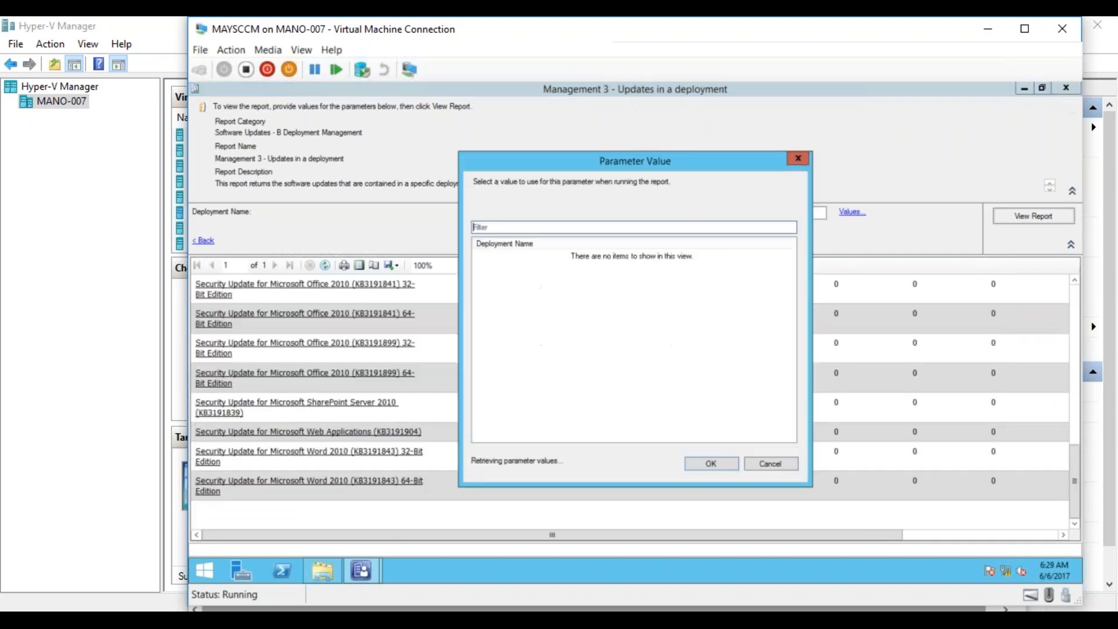
left_click(728, 371)
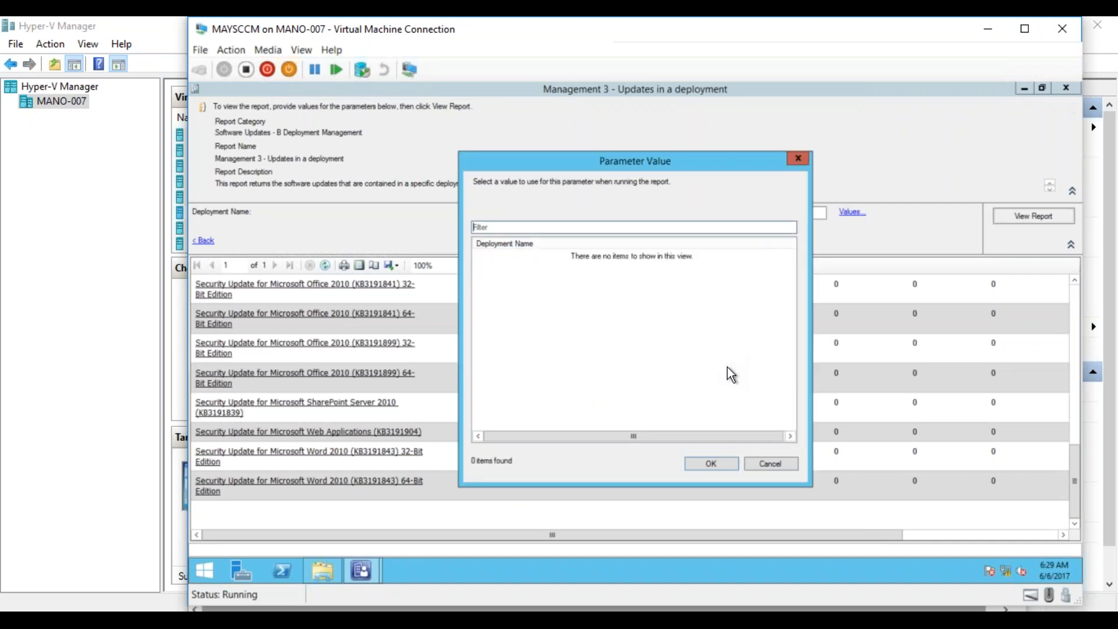
left_click(766, 465)
left_click(205, 245)
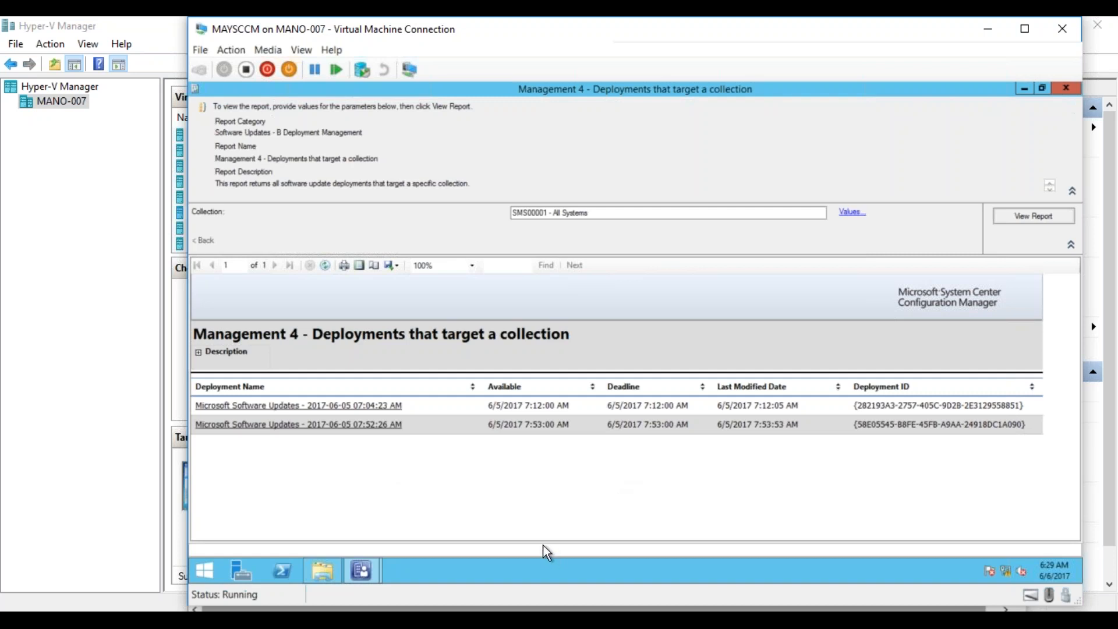
left_click(367, 433)
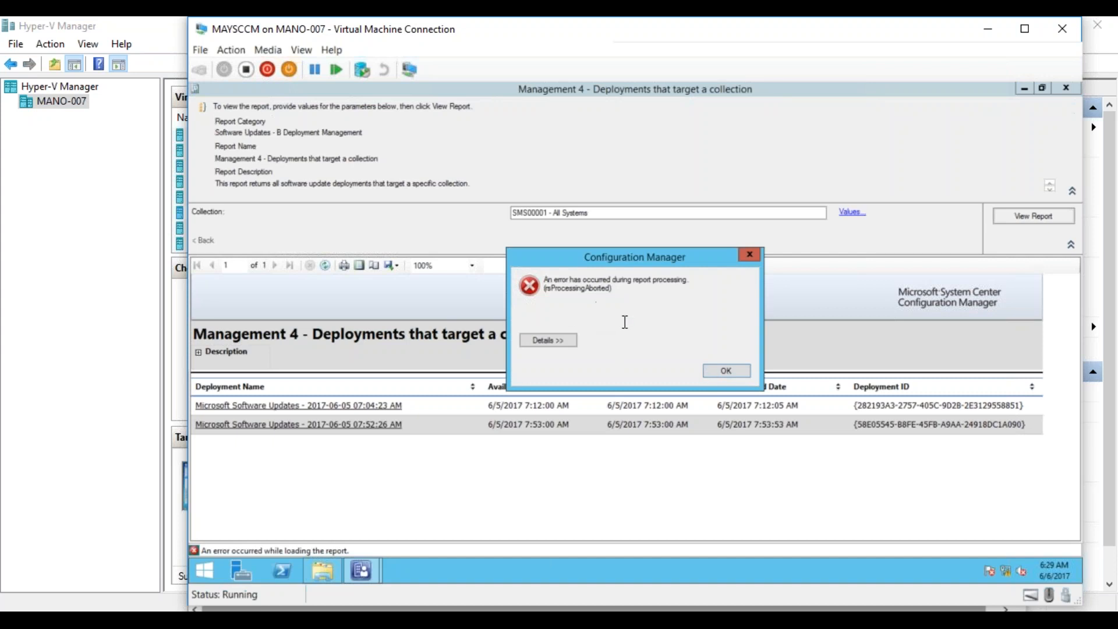
left_click(548, 340)
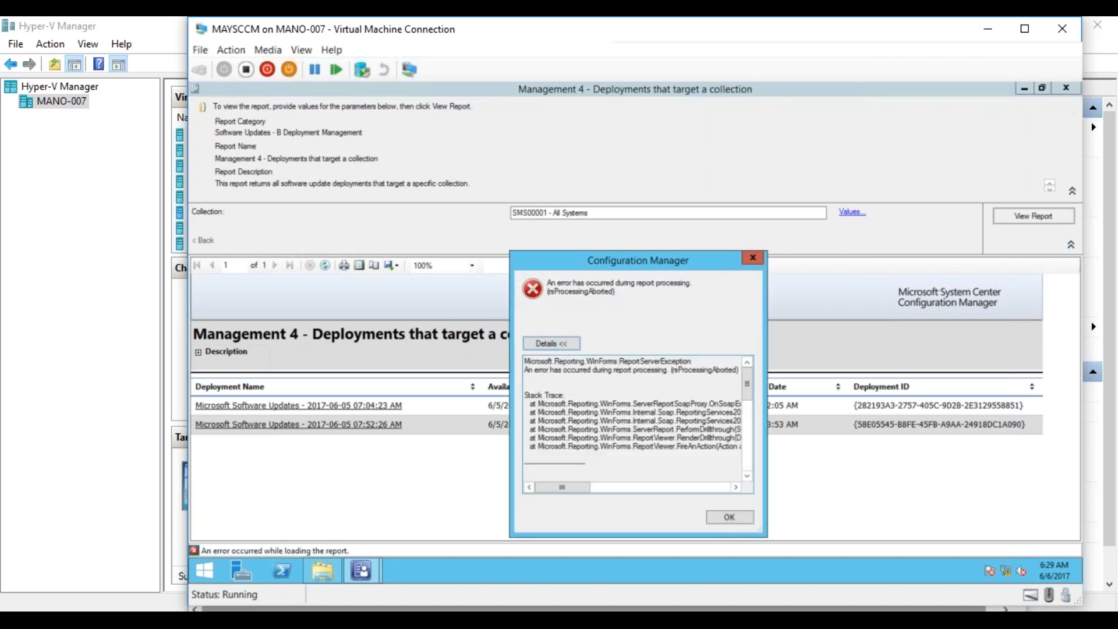
left_click(731, 520)
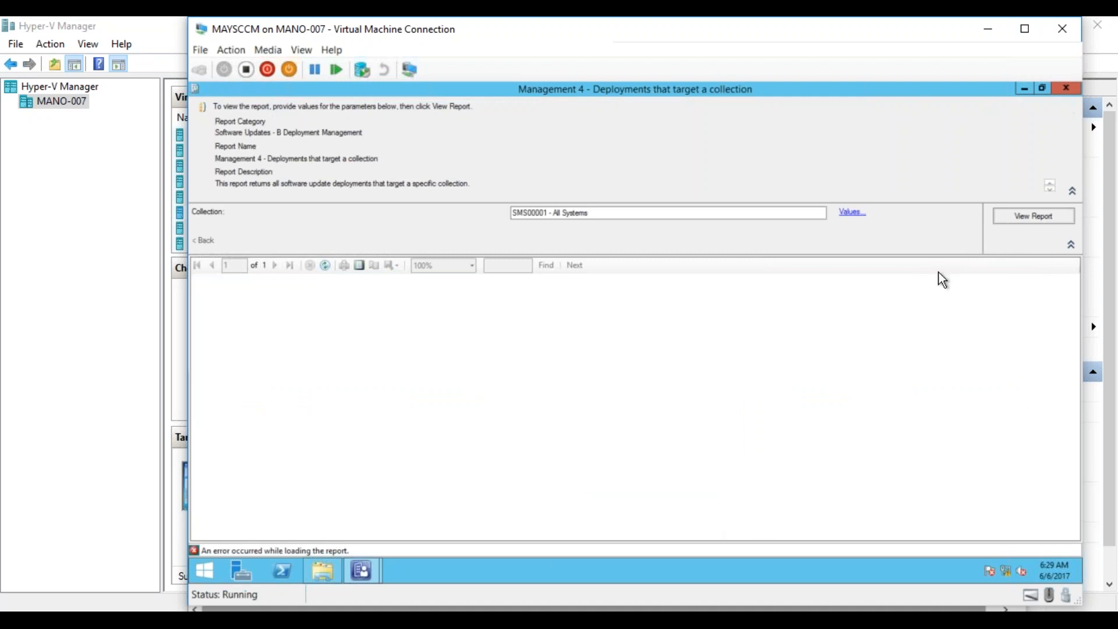
left_click(1013, 214)
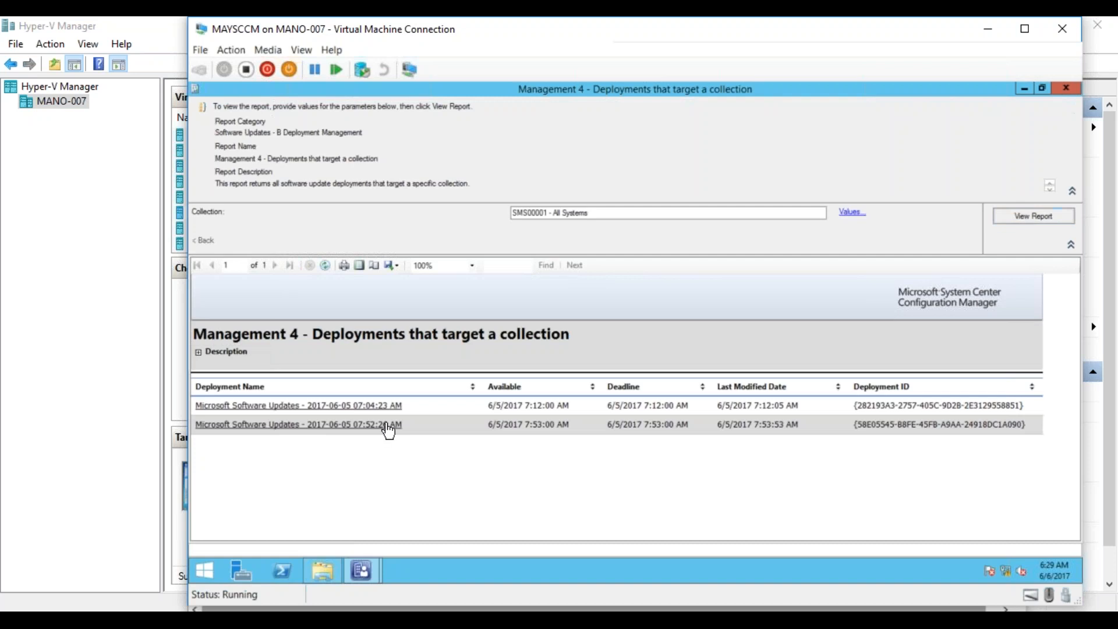
left_click(387, 425)
left_click(712, 373)
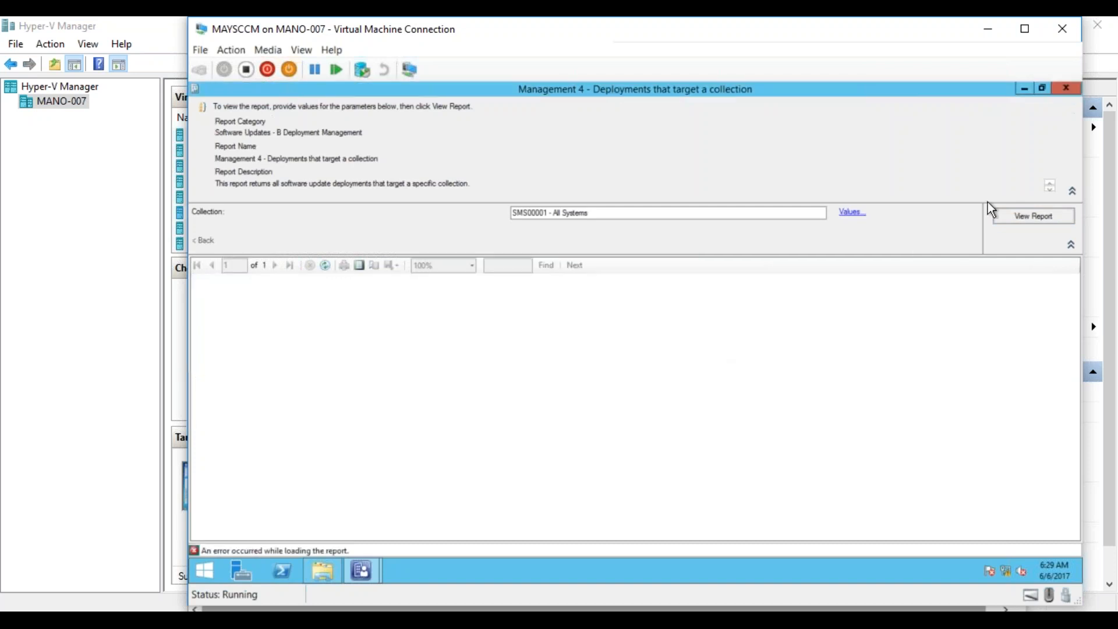
left_click(1069, 91)
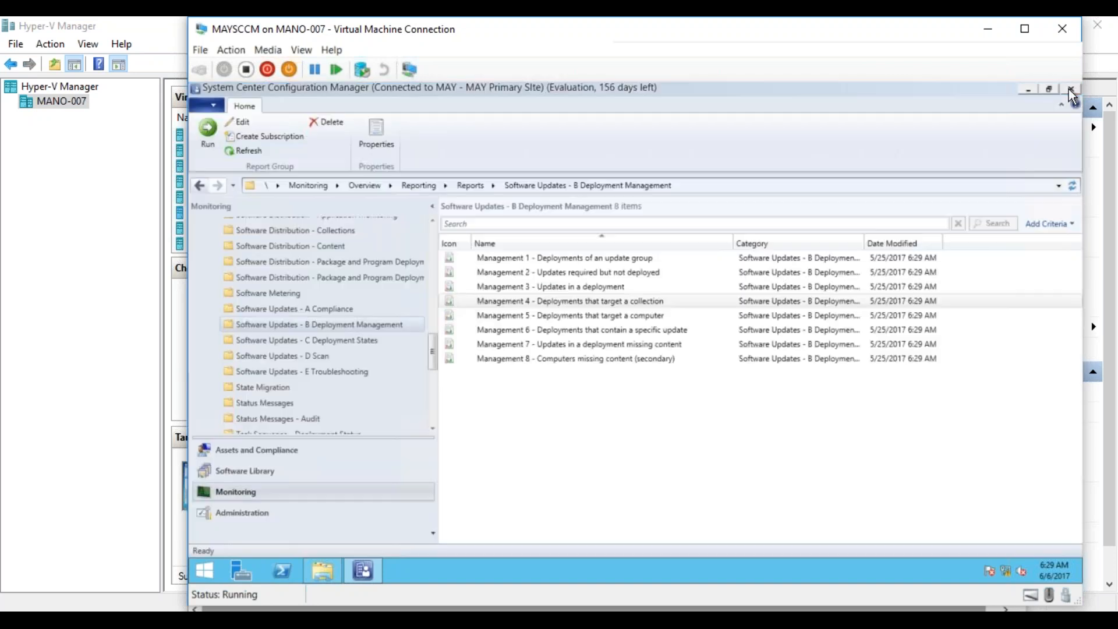
- Run the report Management 4 - Deployments that target a collection again in a new window for SMS00001 - All Systems
right_click(572, 302)
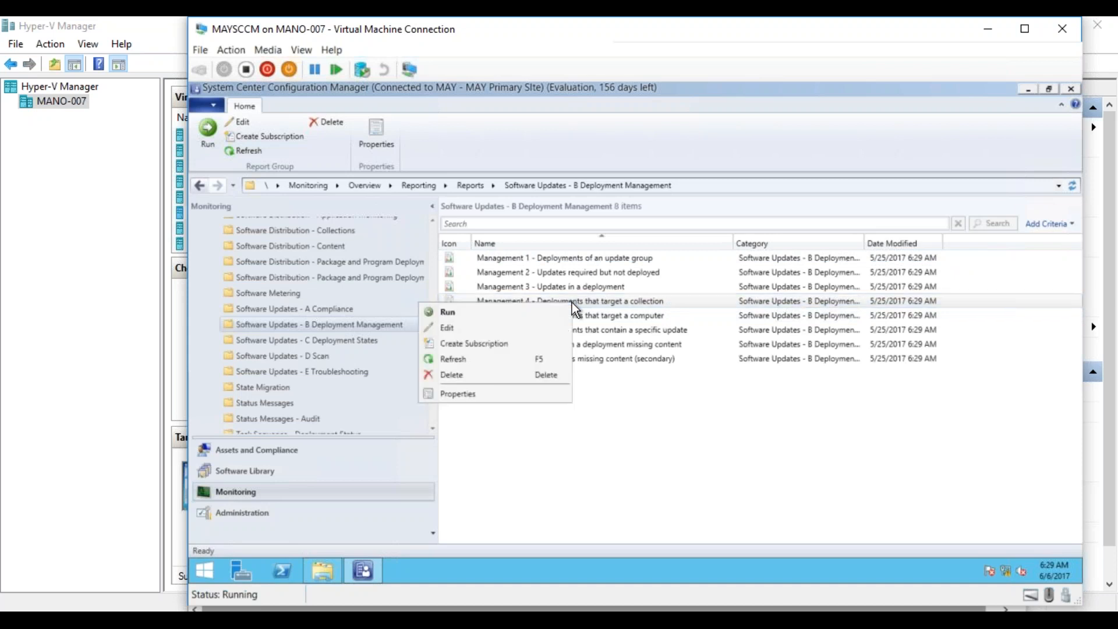
left_click(547, 312)
left_click(615, 259)
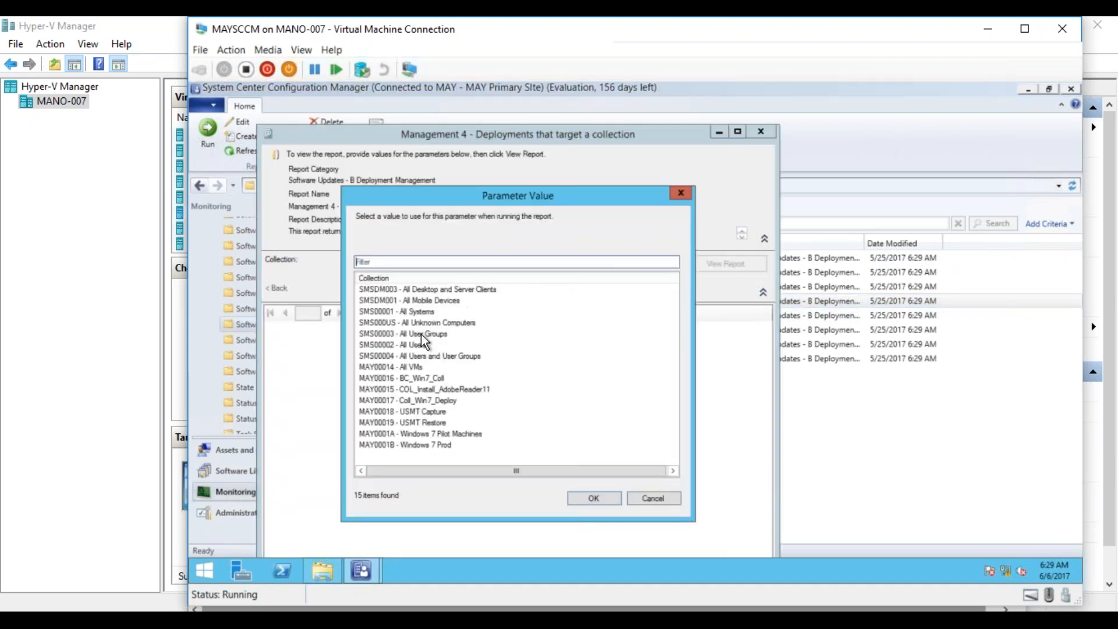
double_click(417, 311)
left_click(742, 263)
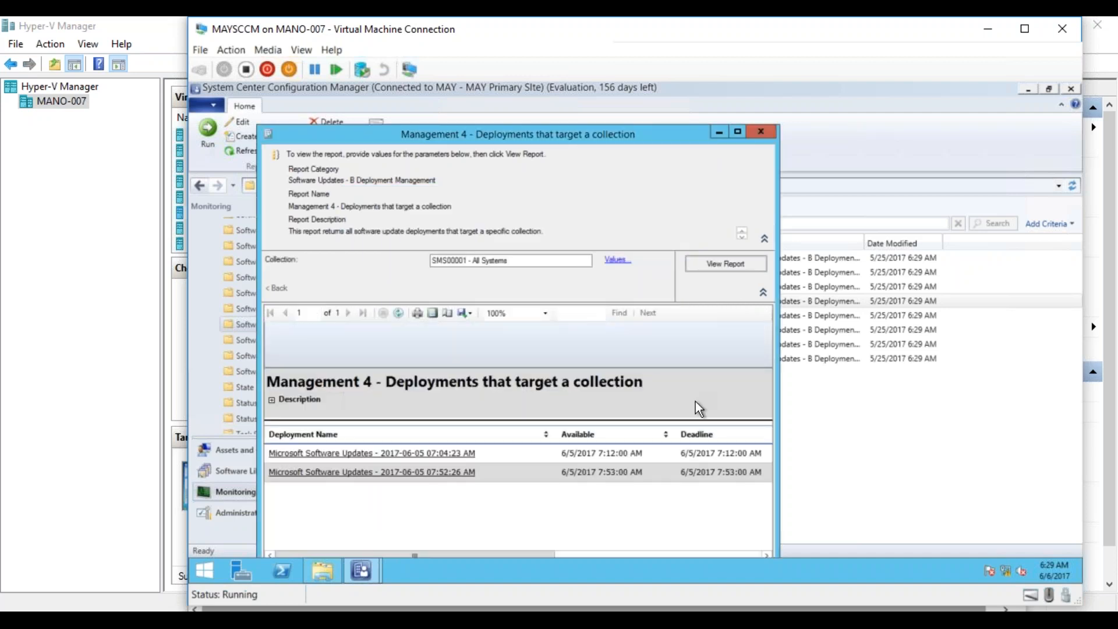
left_click(457, 472)
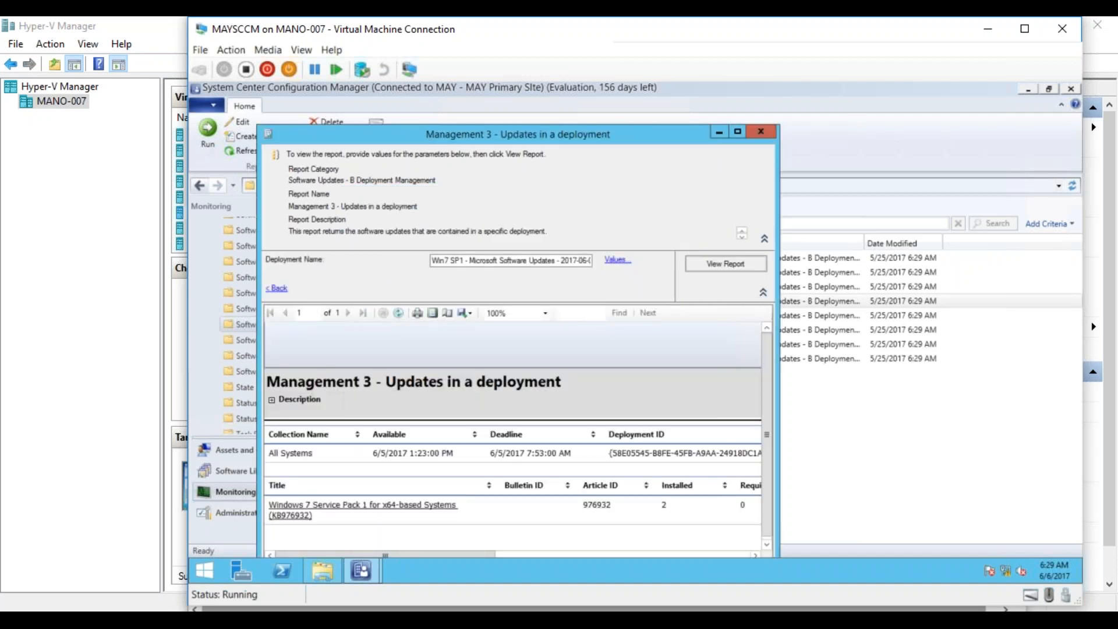
left_click(739, 130)
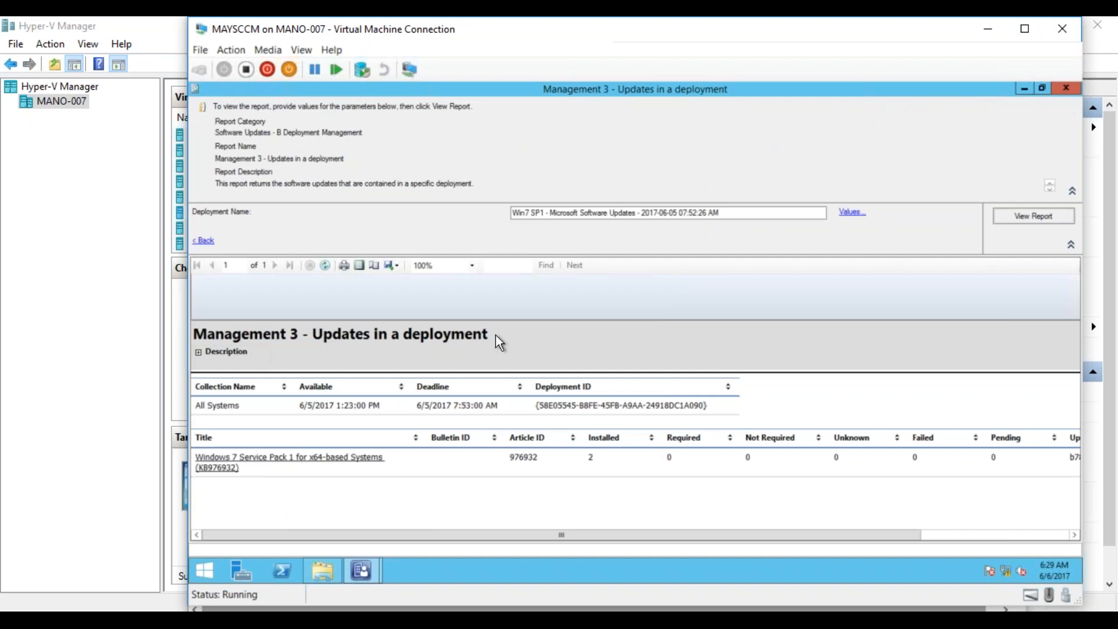
left_click_drag(556, 533, 586, 533)
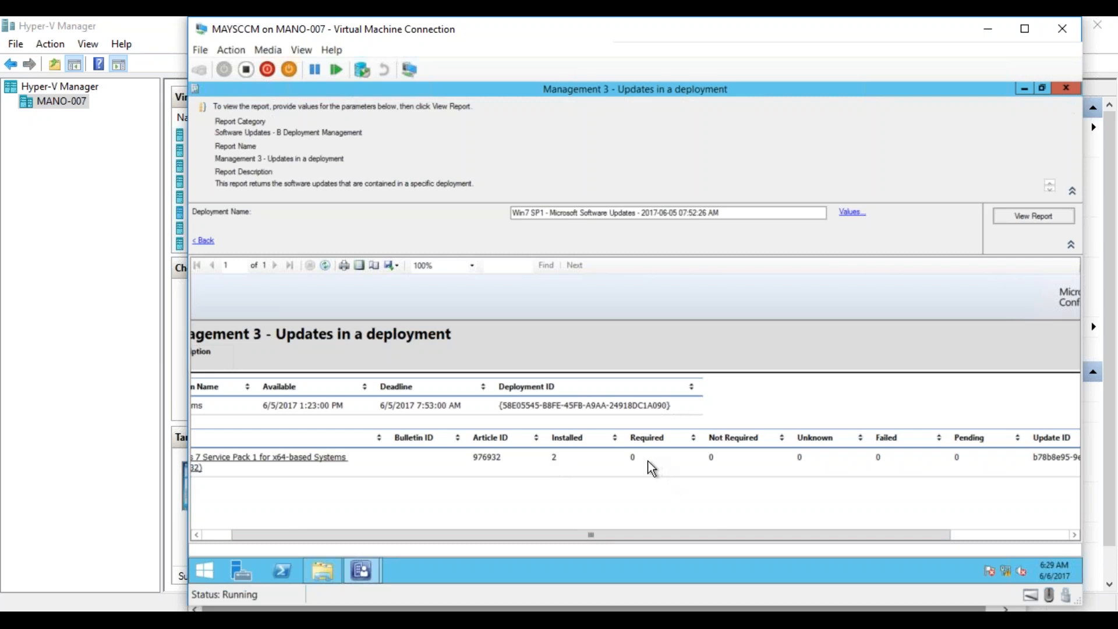
left_click_drag(548, 535, 470, 531)
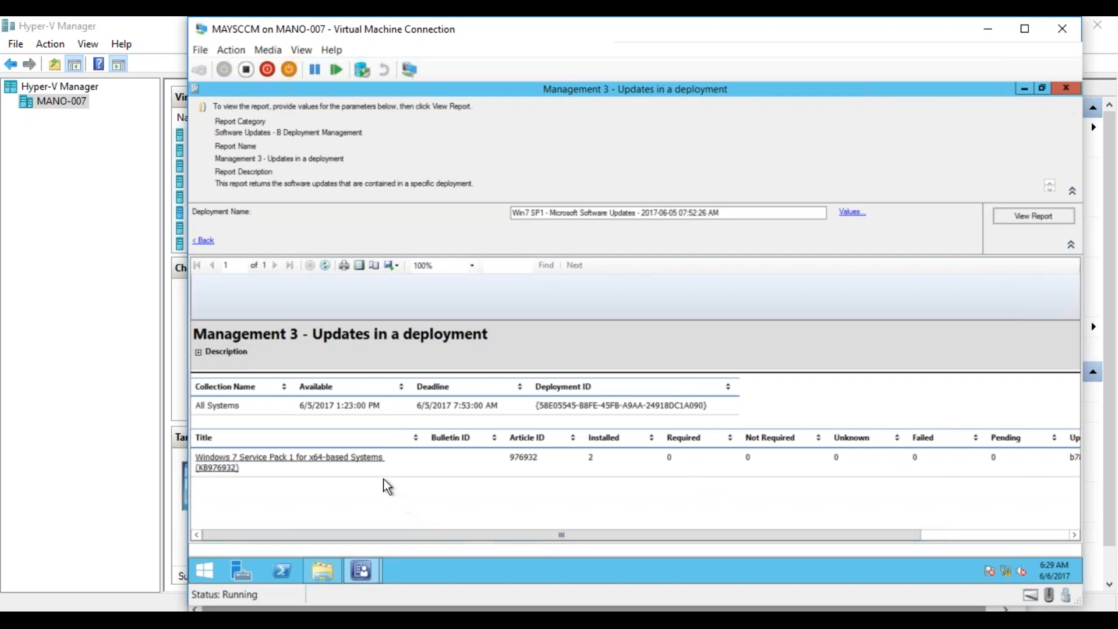
- Drill into Windows 7 Service Pack 1 (KB976932) to the computers in the Update is installed state, review the enforcement and error columns, and close the report
left_click(290, 457)
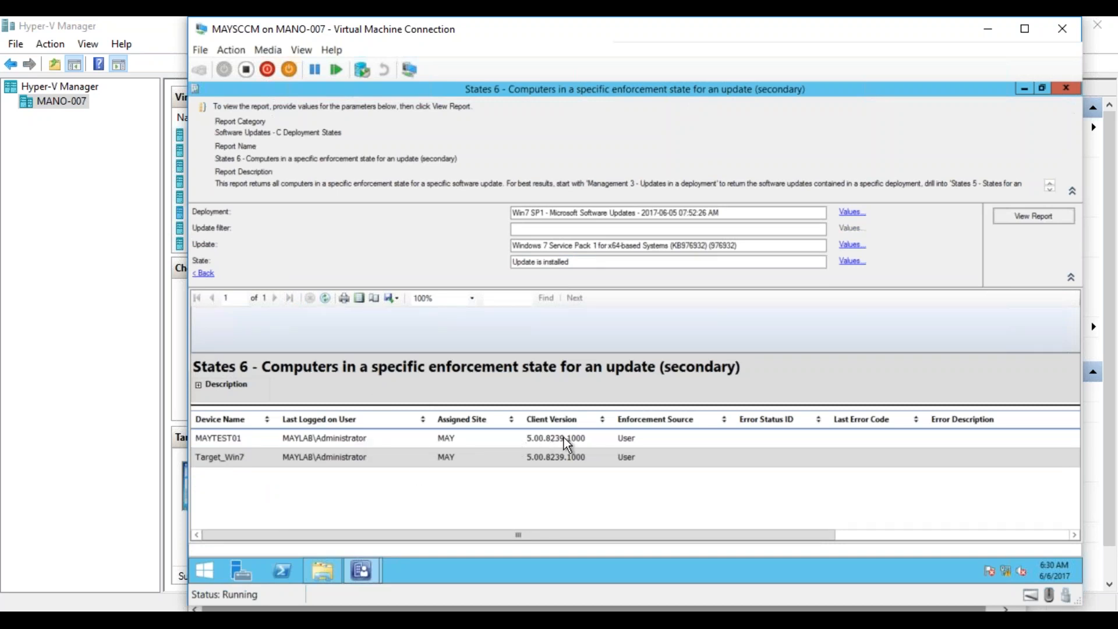
left_click_drag(557, 531, 905, 541)
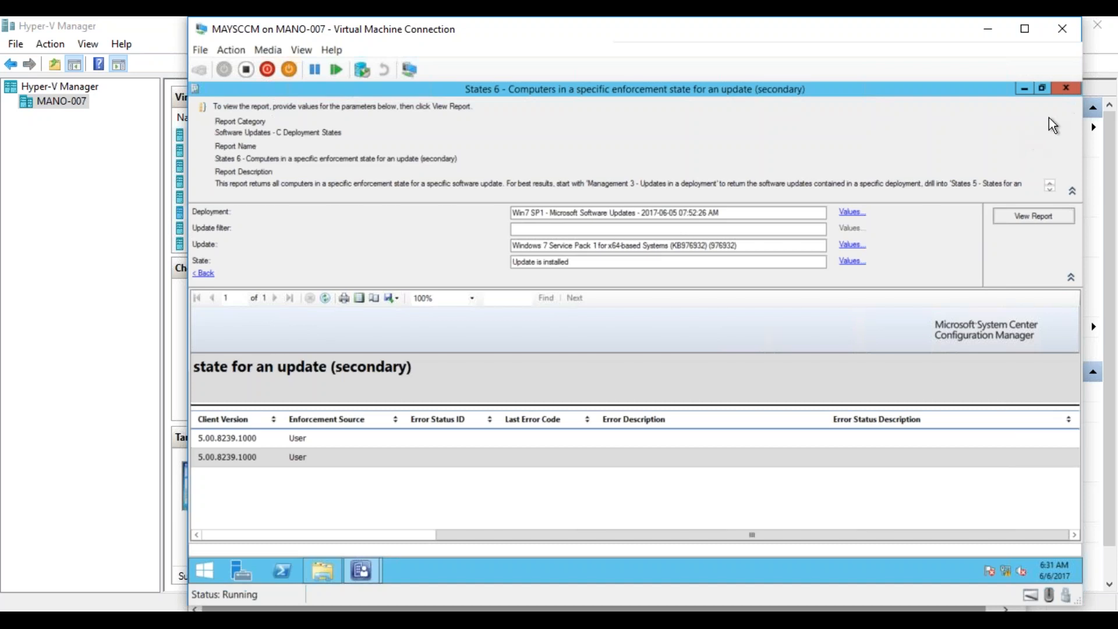
left_click(1066, 88)
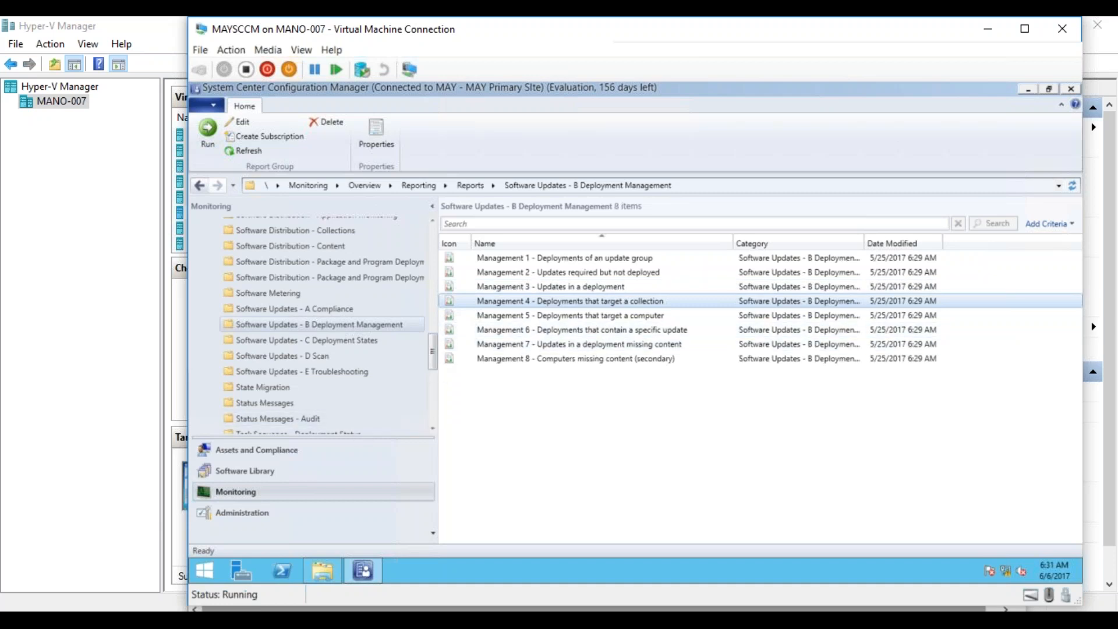
- Show All Software Updates in the Software Library and check the actions available for the first 2017-05 Security Monthly Quality Rollup
left_click(275, 470)
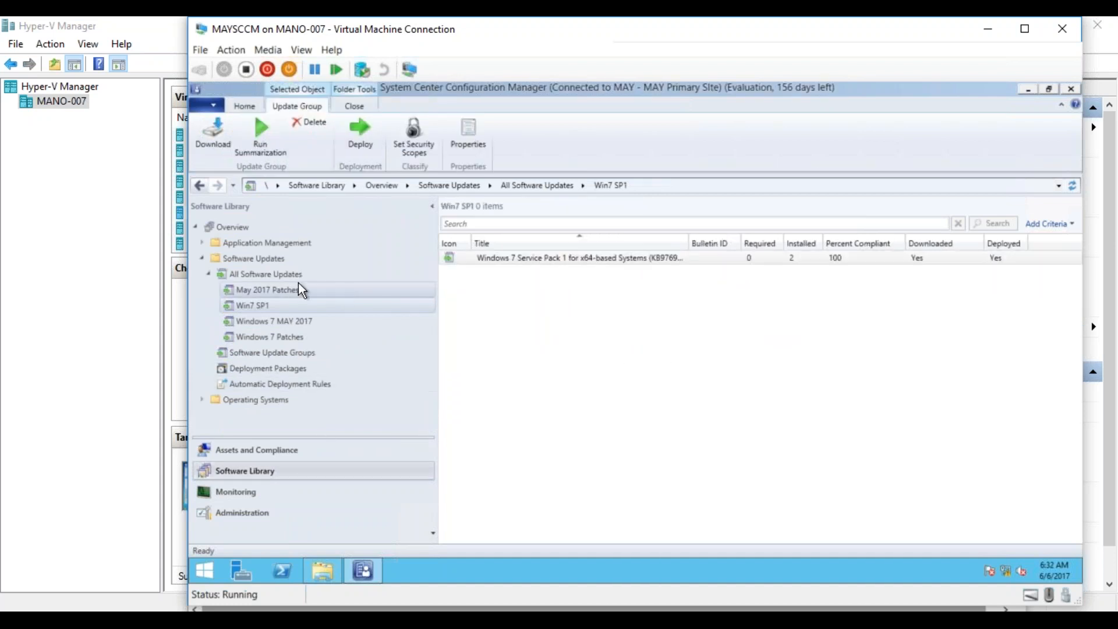
left_click(284, 276)
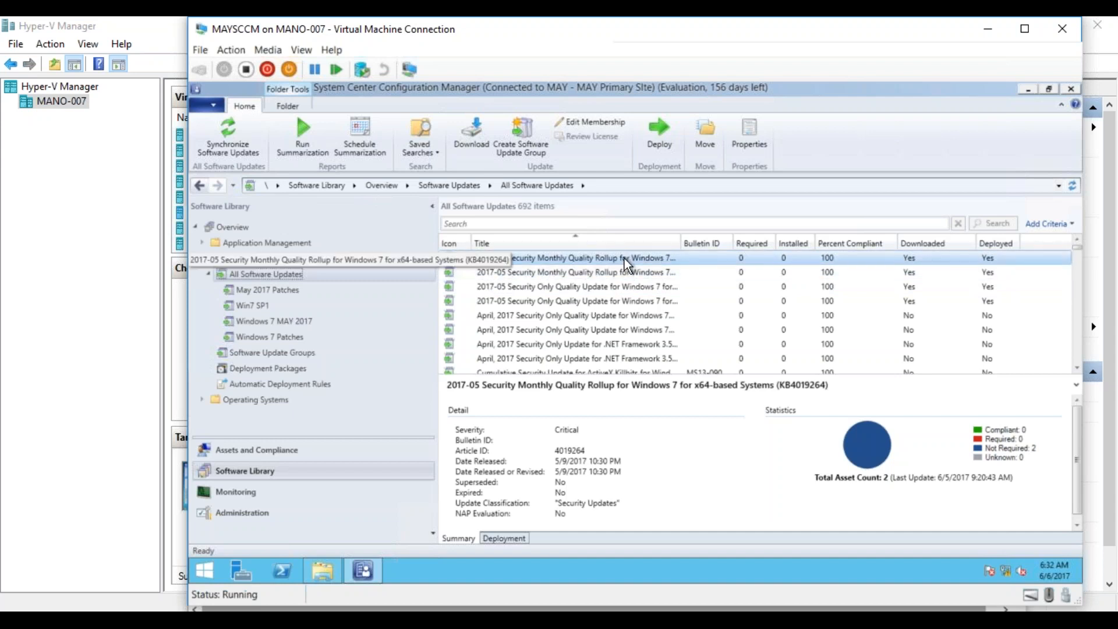
right_click(624, 257)
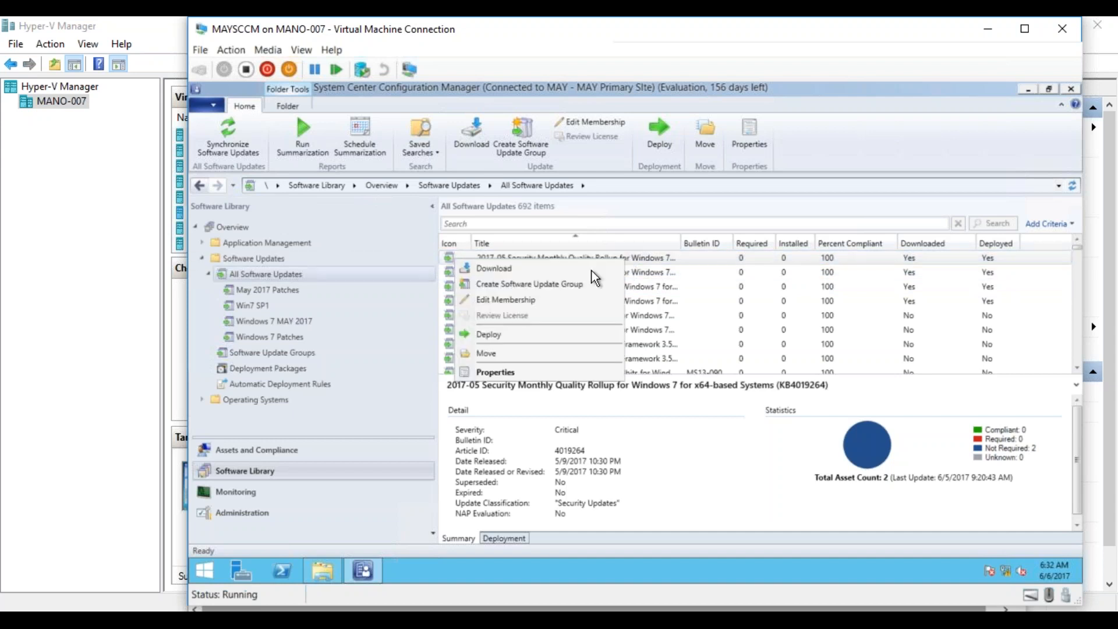
- Start a new device collection named All Servers _Pilot with All Systems as its limiting collection
left_click(251, 453)
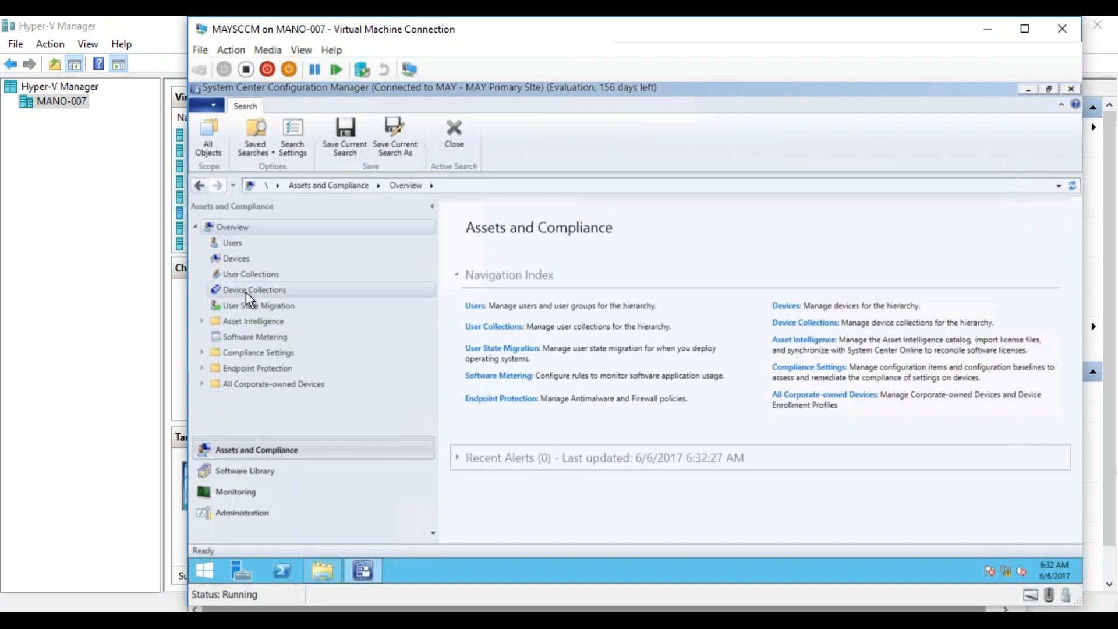
left_click(246, 291)
right_click(246, 291)
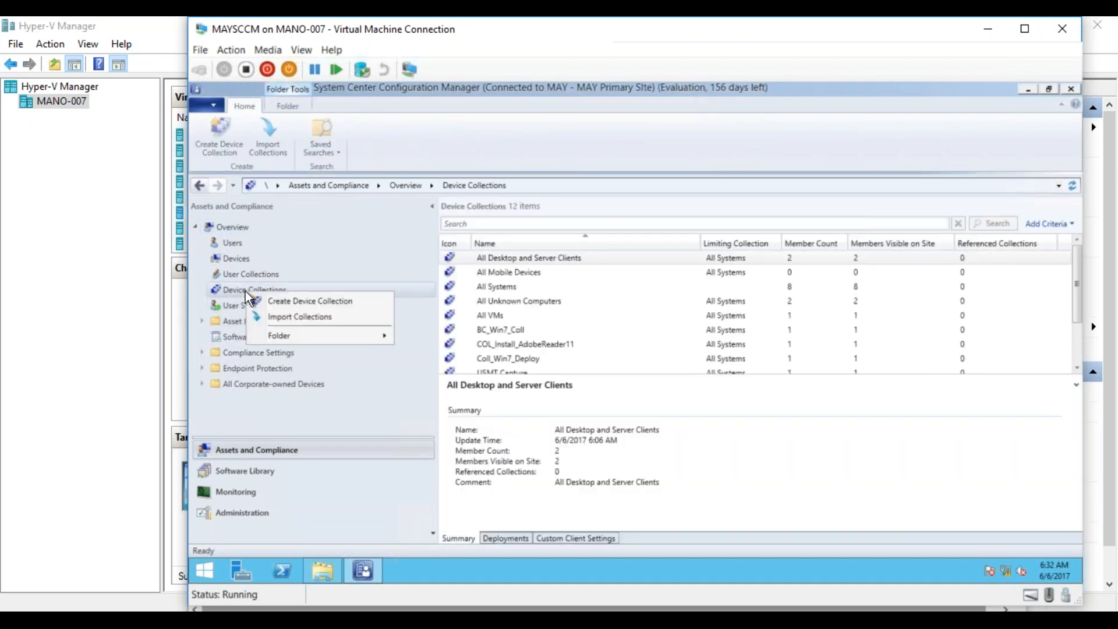
left_click(287, 301)
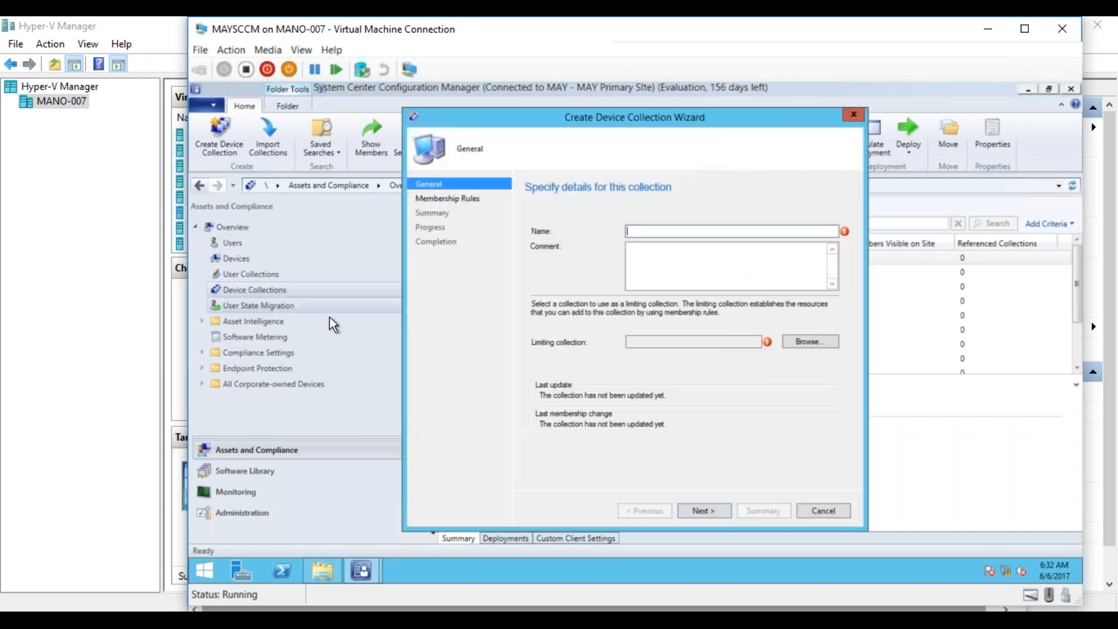
type("All ")
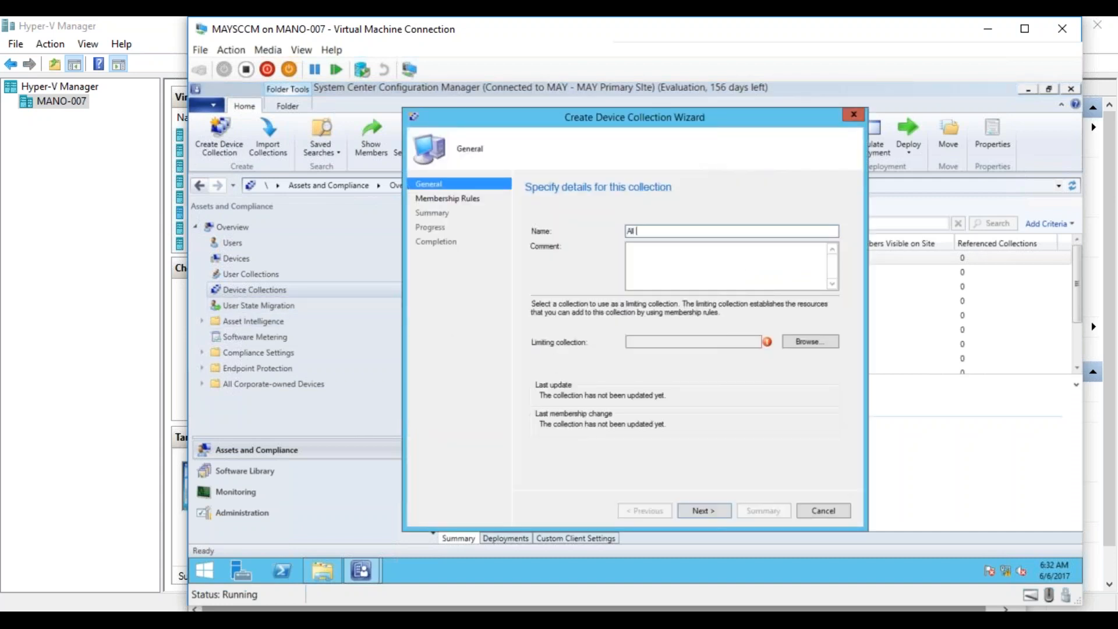
type("Servers _Pilot")
left_click(798, 344)
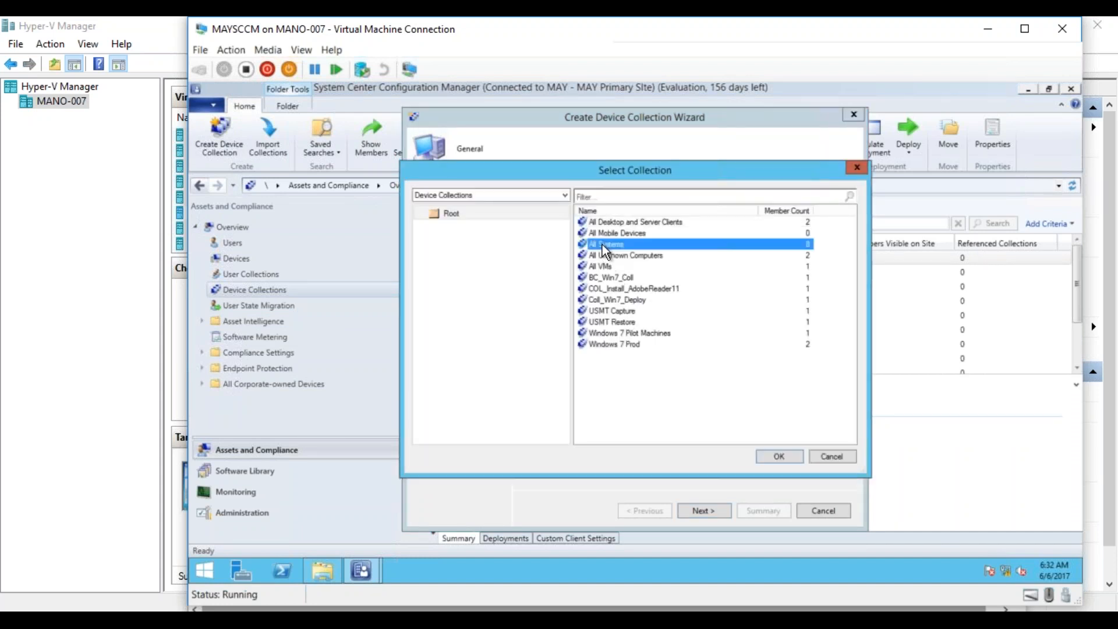
double_click(602, 244)
- Finish creating the All Servers _Pilot collection without membership rules, keeping the default update schedule
left_click(706, 510)
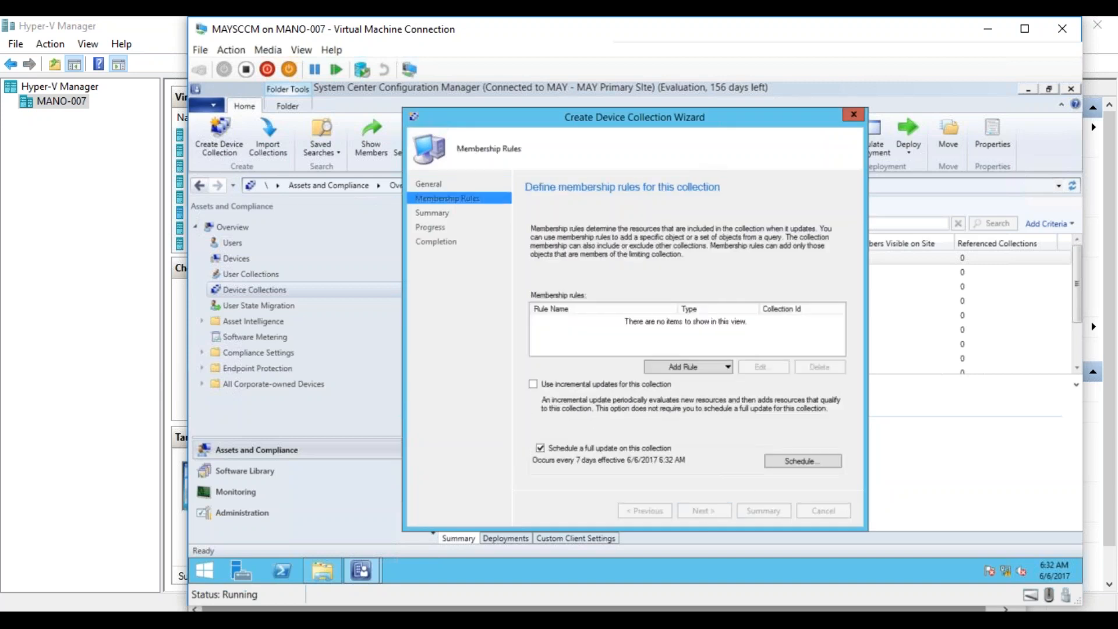
left_click(705, 510)
left_click(686, 372)
left_click(702, 510)
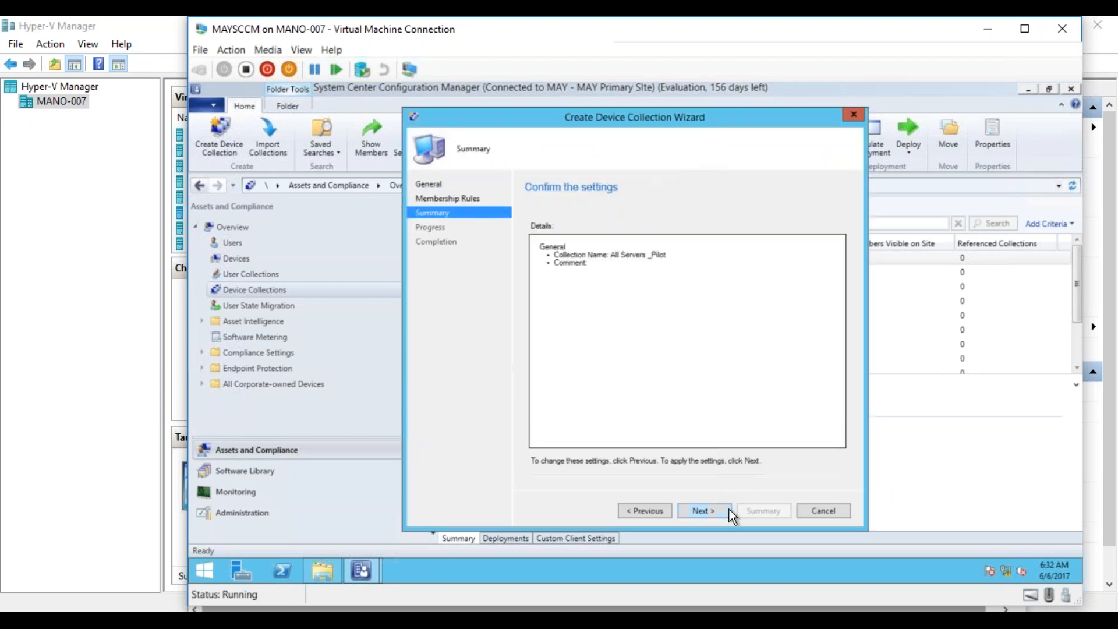
left_click(722, 511)
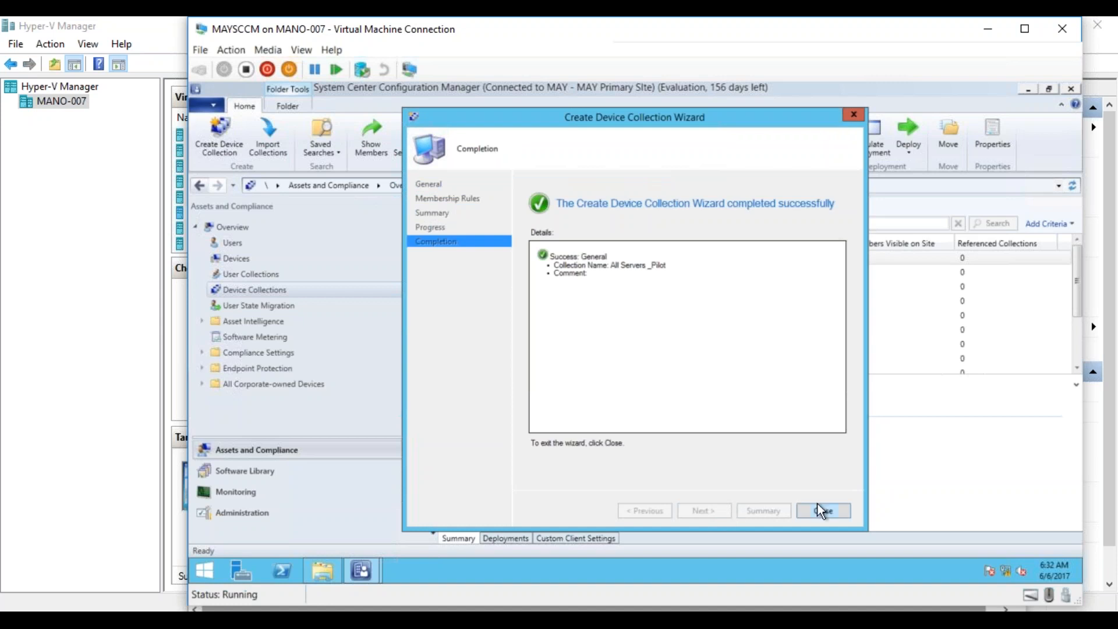
left_click(820, 509)
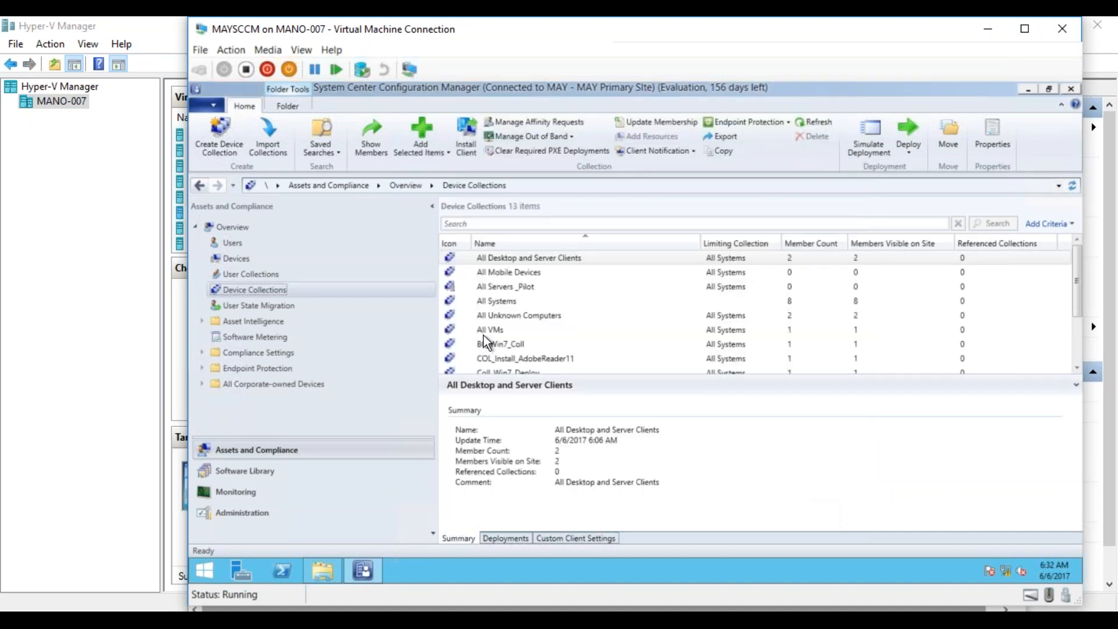
- Start a new device collection named All Servers_Prod with All Systems as its limiting collection
right_click(272, 289)
left_click(312, 300)
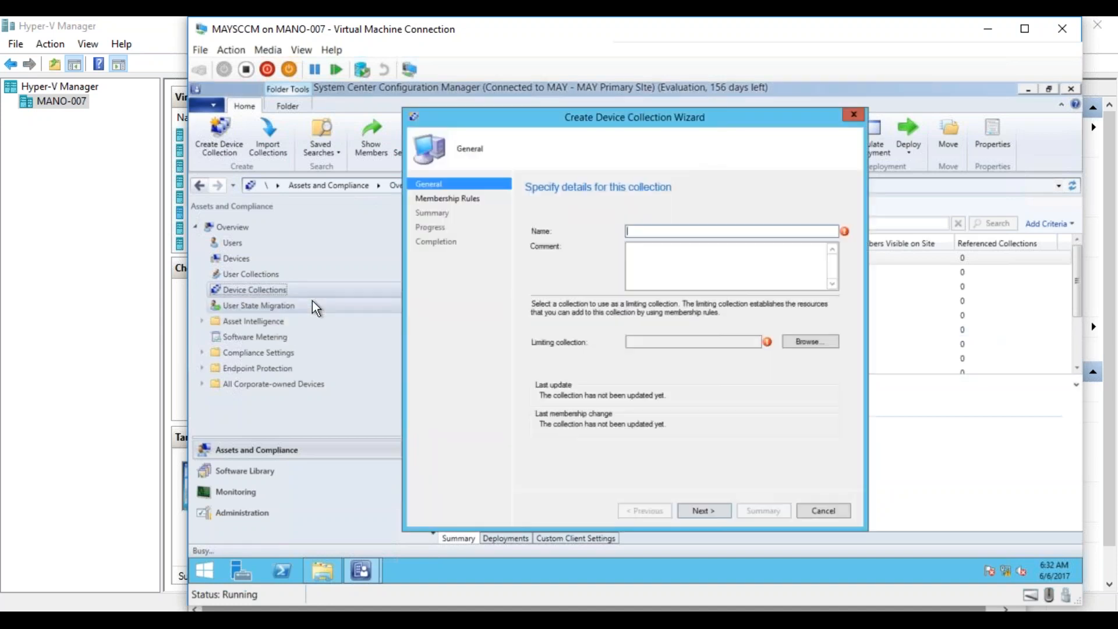
type("All S")
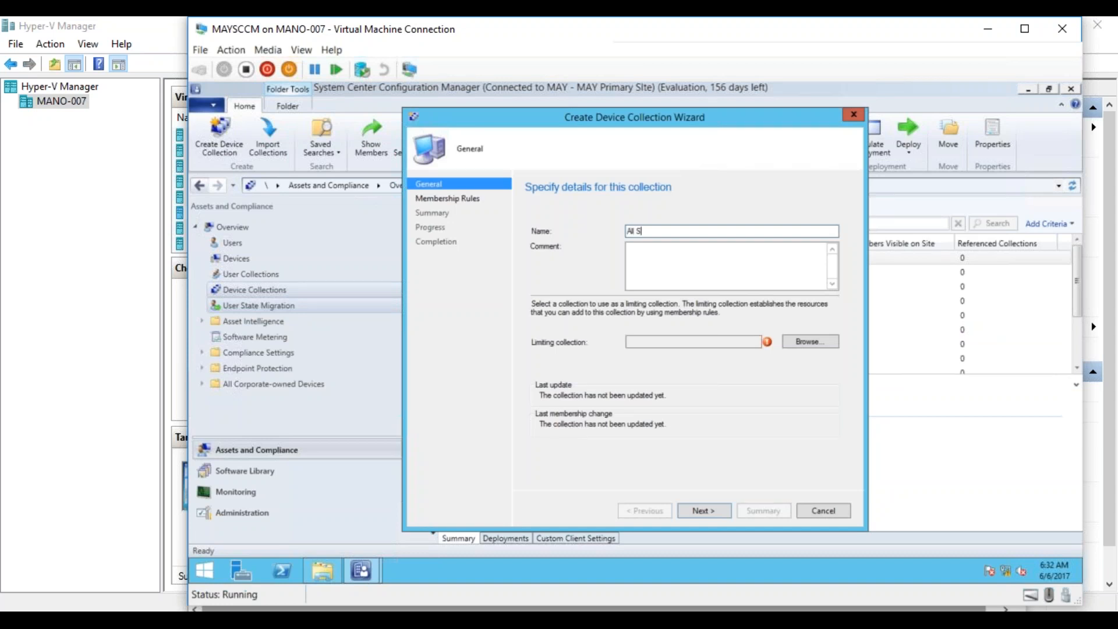
type("ervers_Prod")
left_click(816, 342)
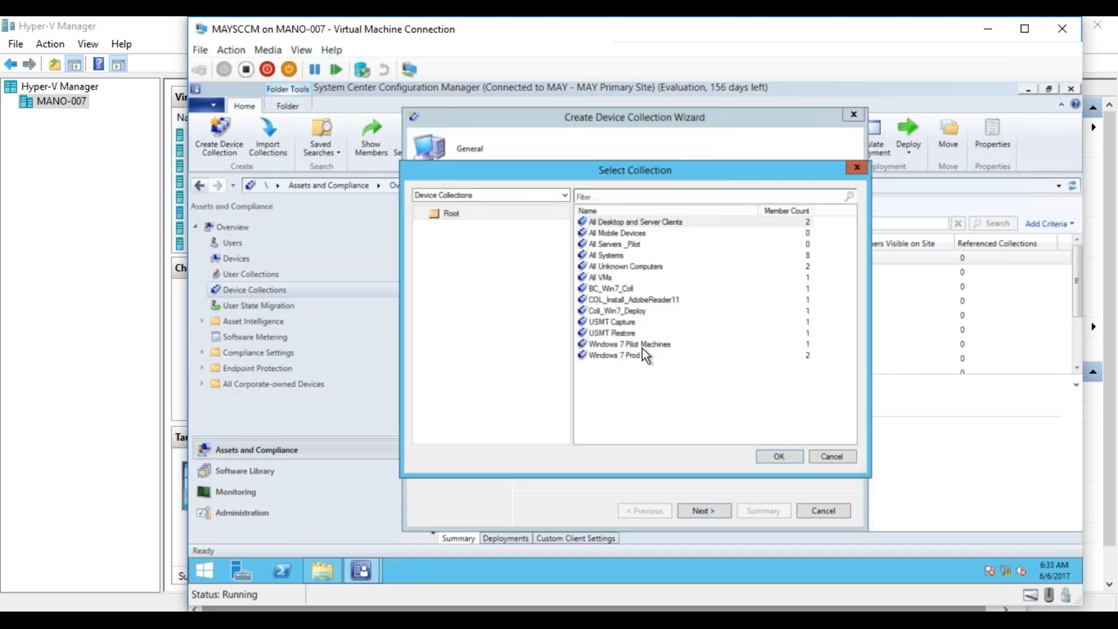
double_click(608, 255)
- Finish creating the All Servers_Prod collection without membership rules, keeping the default update schedule
left_click(711, 511)
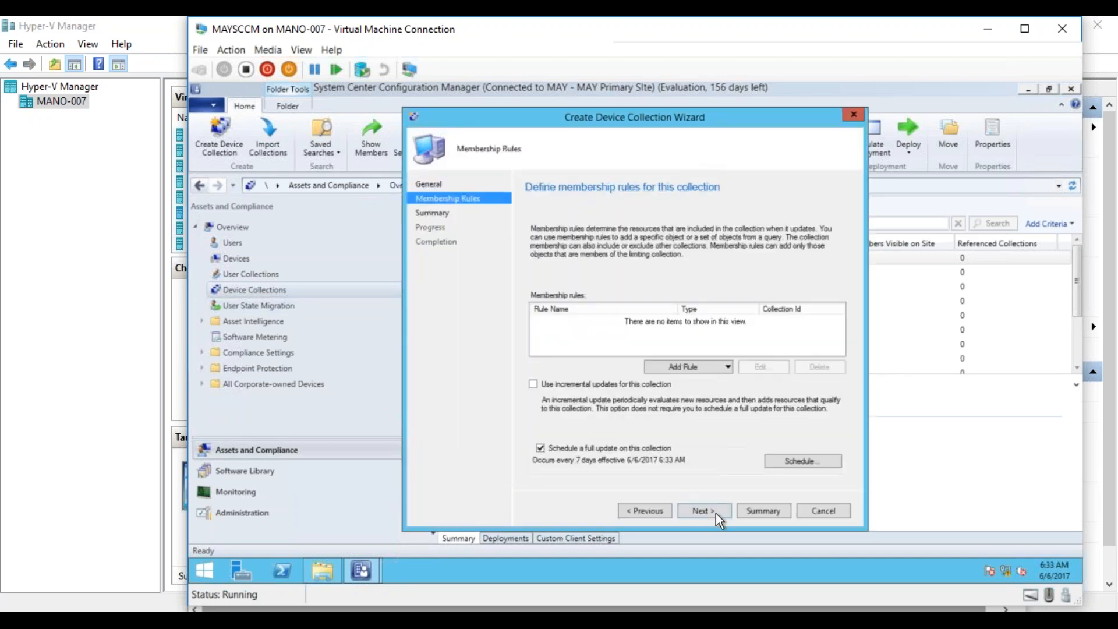
left_click(712, 512)
left_click(685, 372)
left_click(708, 511)
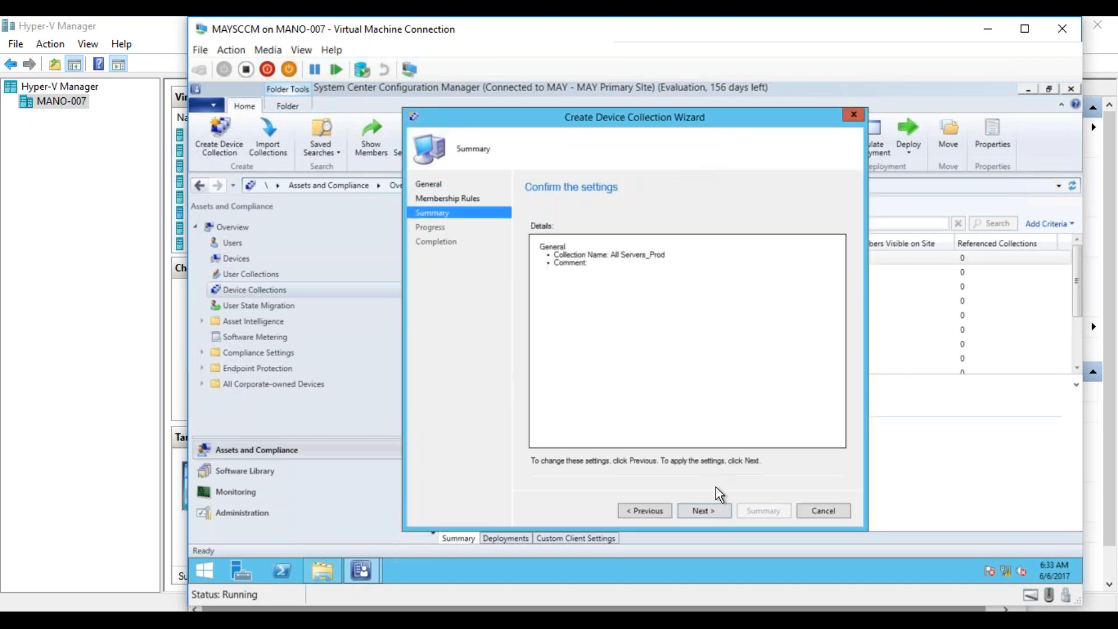
left_click(708, 510)
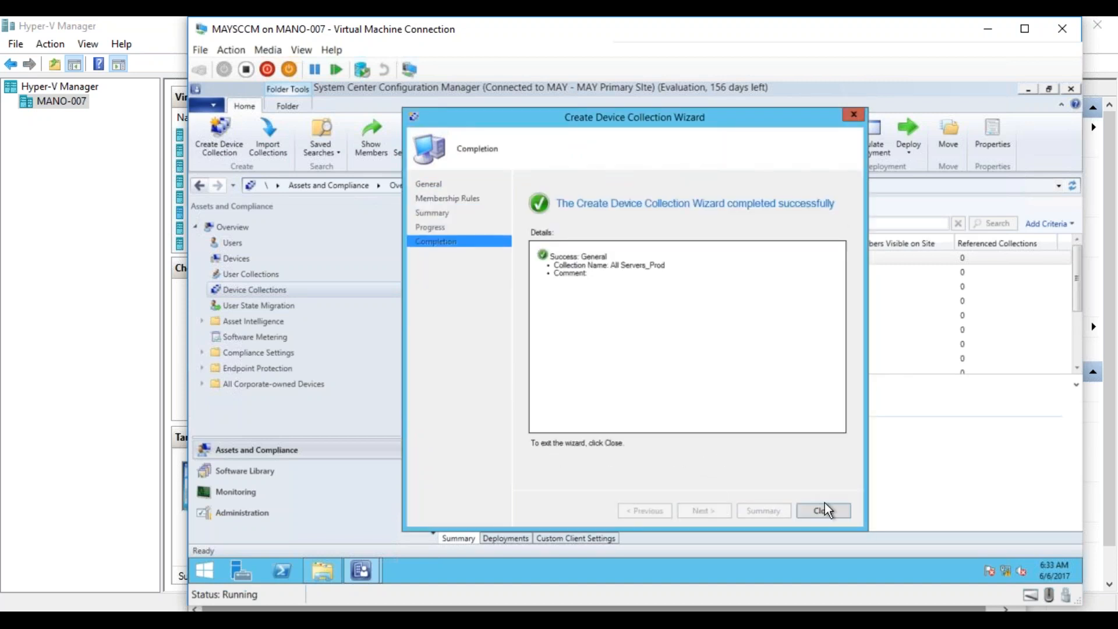
left_click(823, 510)
- Start a new device collection named All Clients_Pilot with All Systems as its limiting collection
right_click(260, 289)
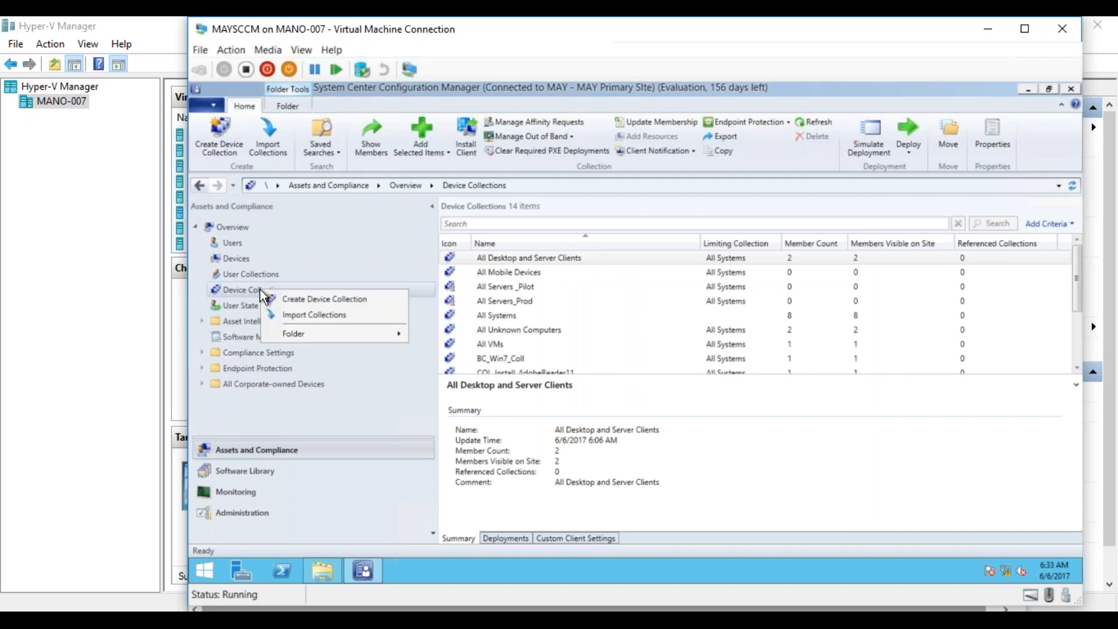
left_click(300, 302)
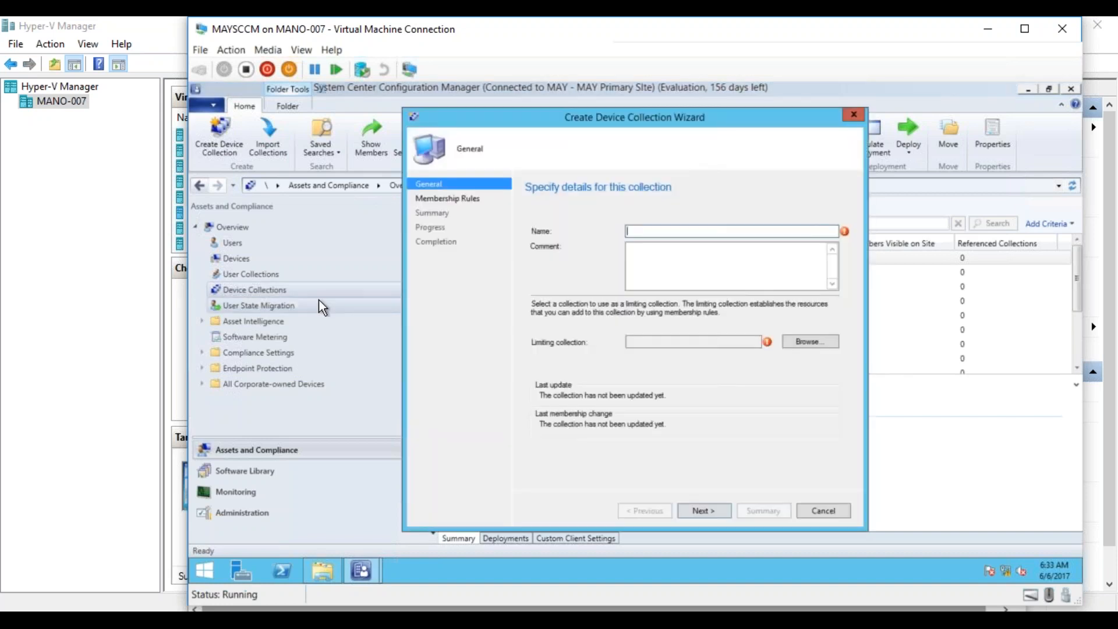
type("A")
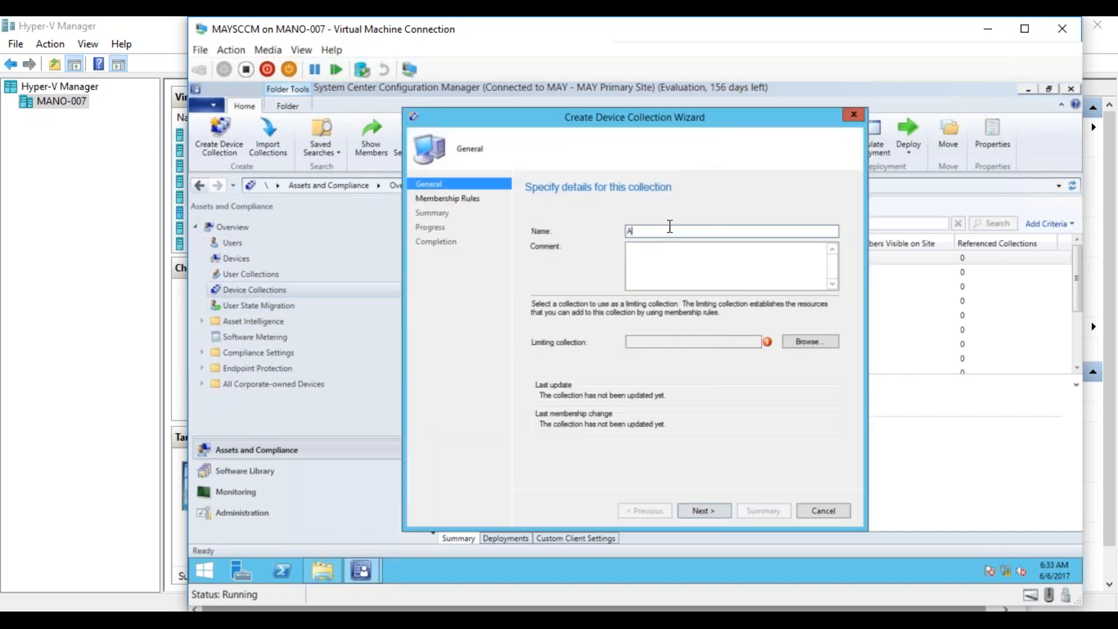
type("ll Cline")
key("BackSpace")
type("nts _")
key("BackSpace")
type("_Pilot")
left_click(809, 338)
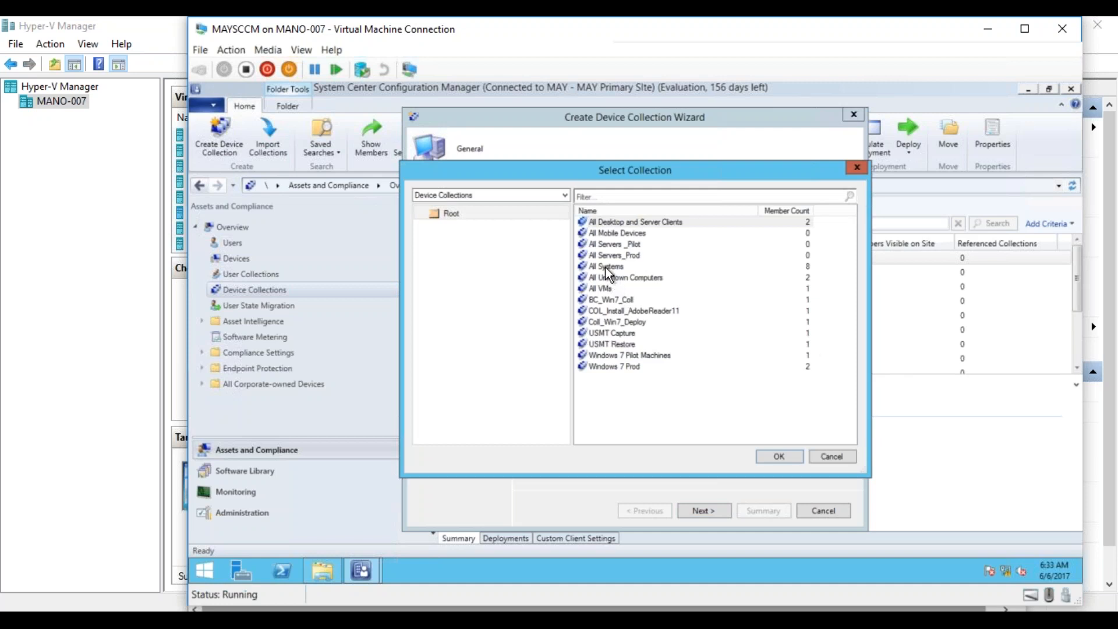
double_click(606, 267)
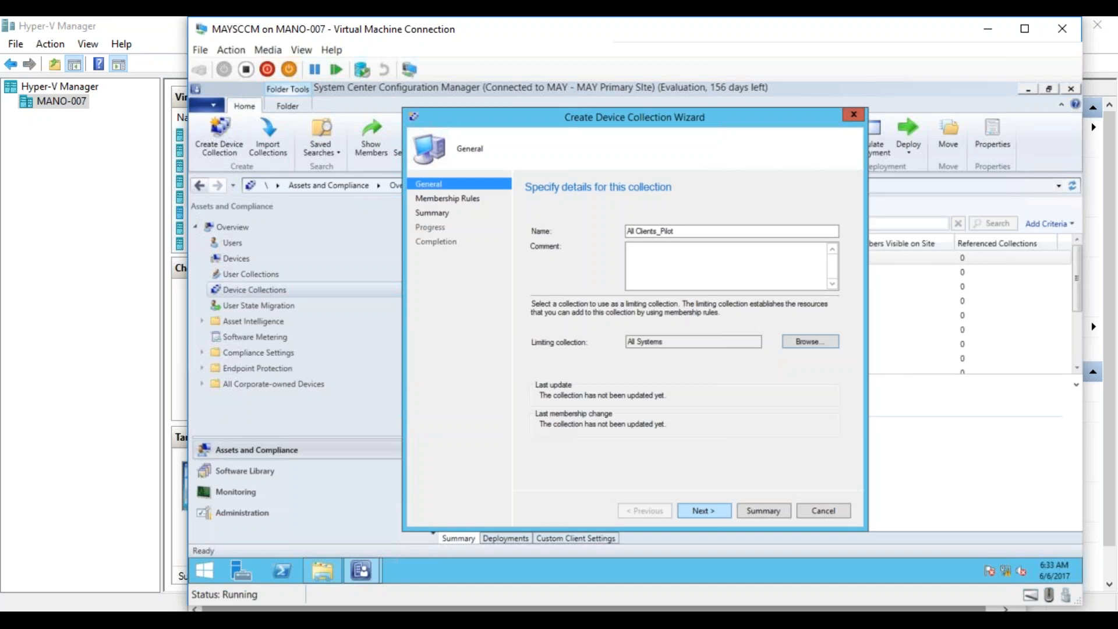
- Finish creating the All Clients_Pilot collection without membership rules, keeping the default update schedule
key("Return")
key("Return")
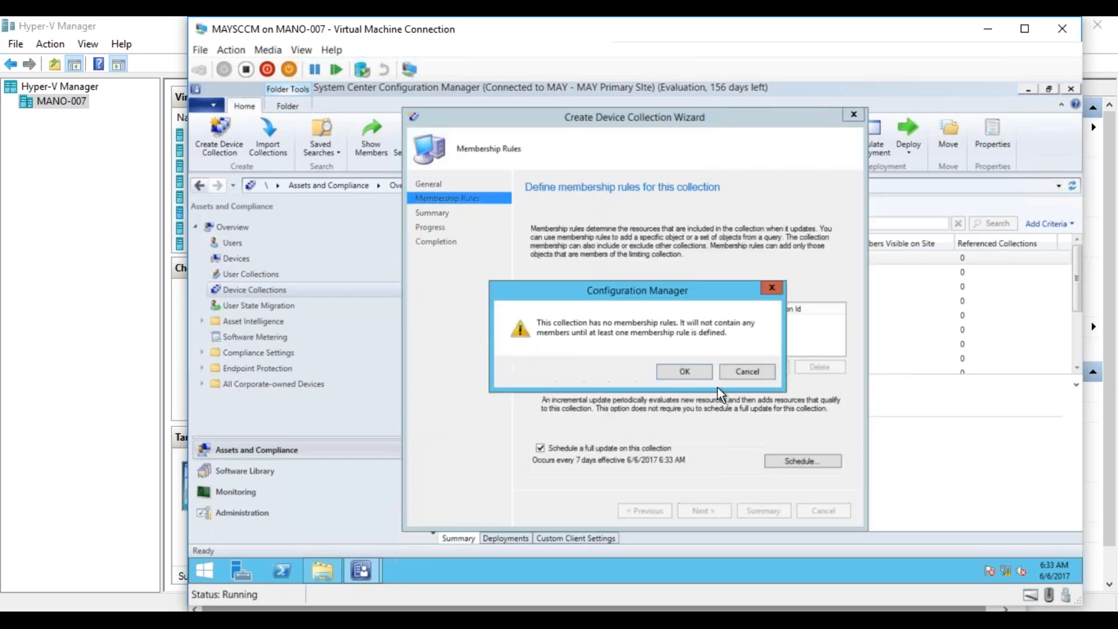
left_click(696, 375)
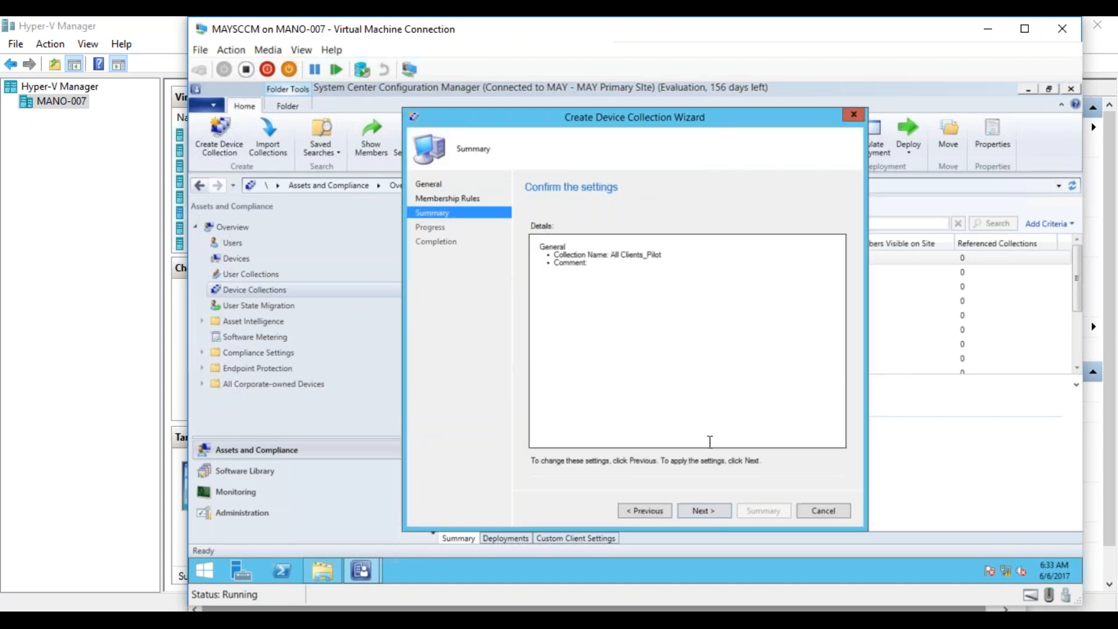
left_click(712, 508)
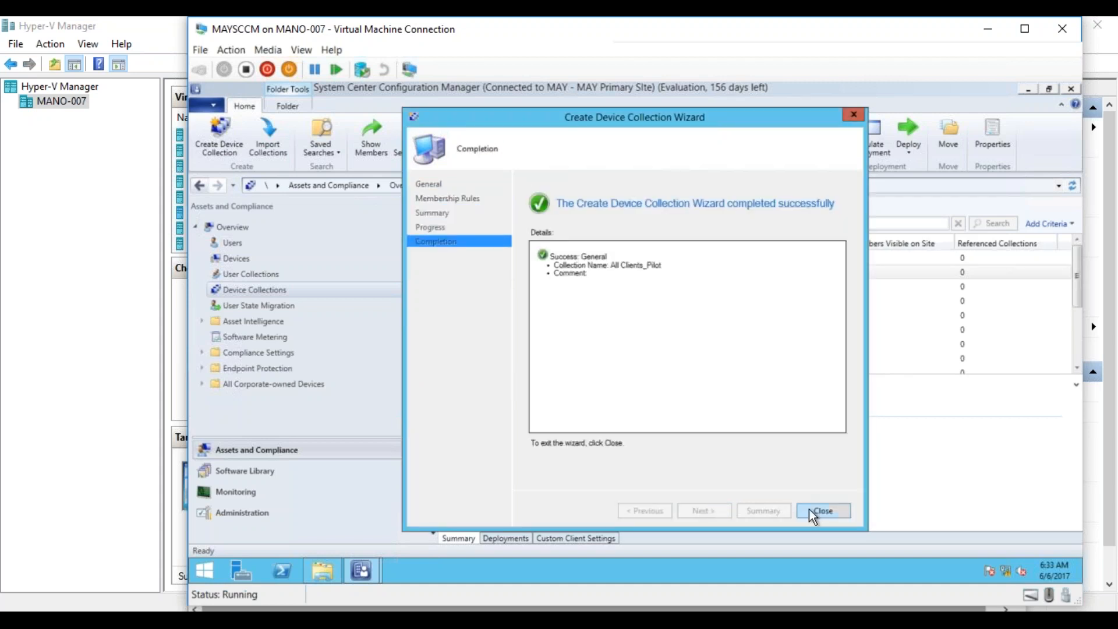
left_click(813, 510)
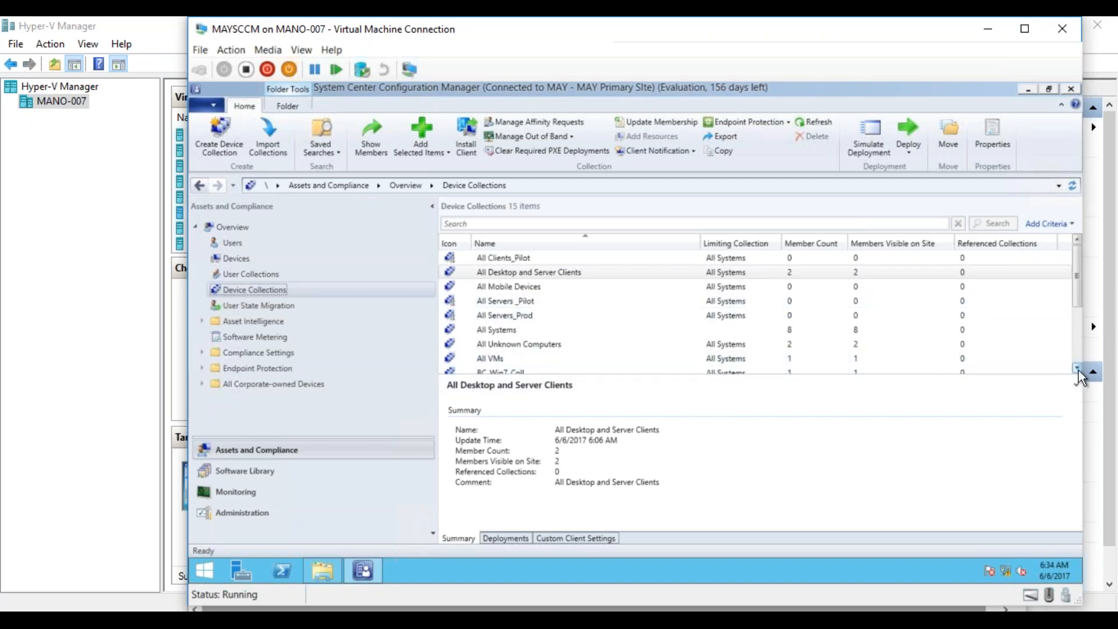
- Start a new device collection named All Clients_Prod with All Systems as its limiting collection
scroll(1079, 370, "down", 7)
left_click_drag(1079, 344, 1068, 260)
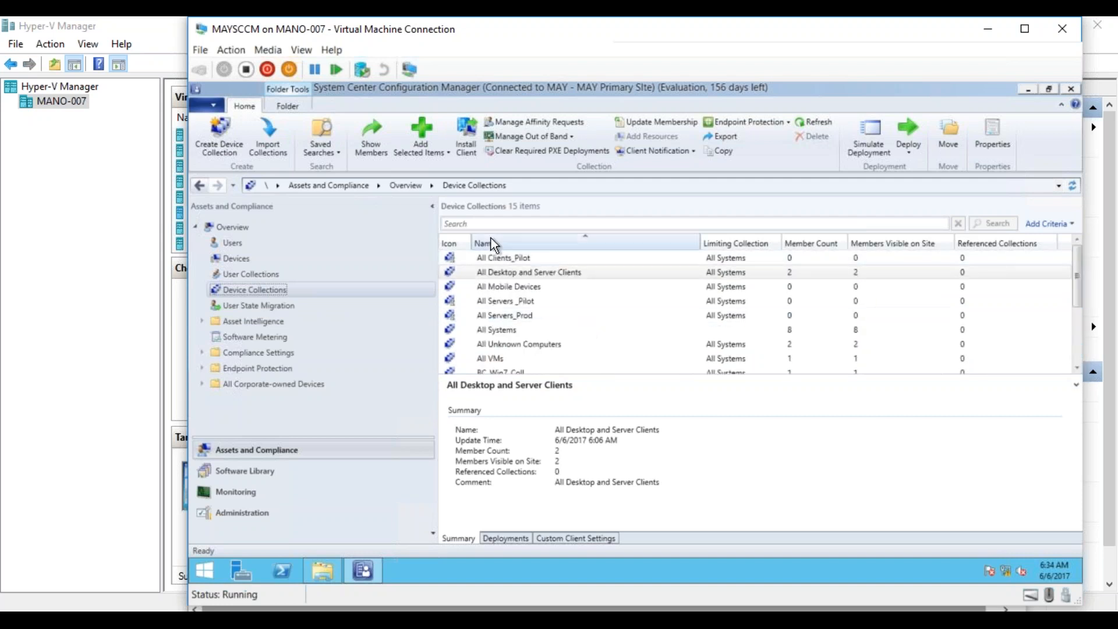
right_click(259, 292)
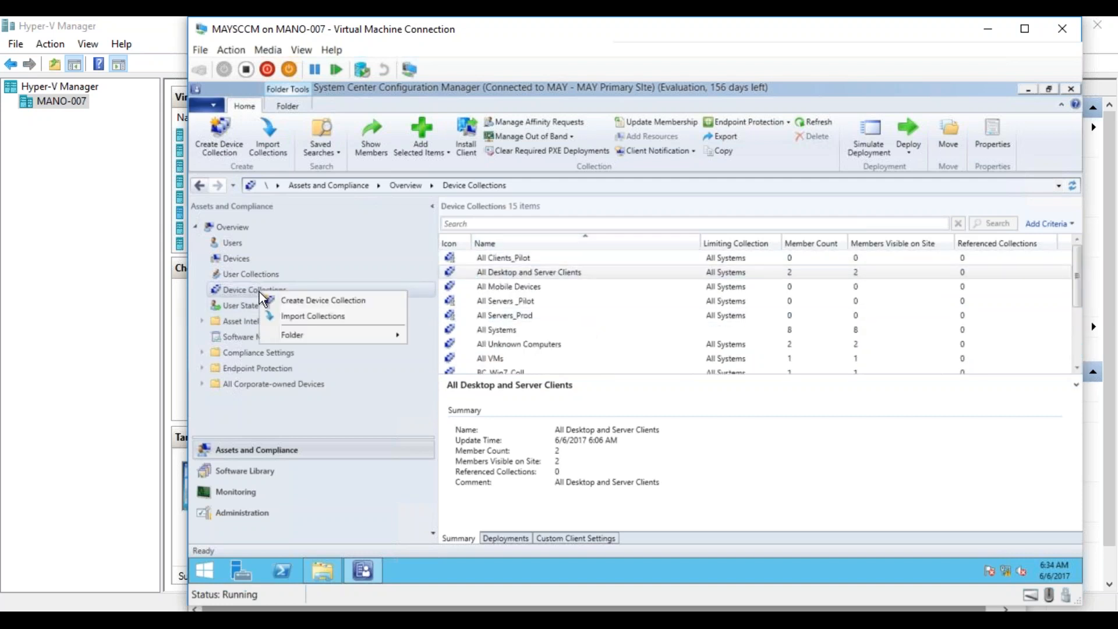
left_click(302, 304)
type("All Clients")
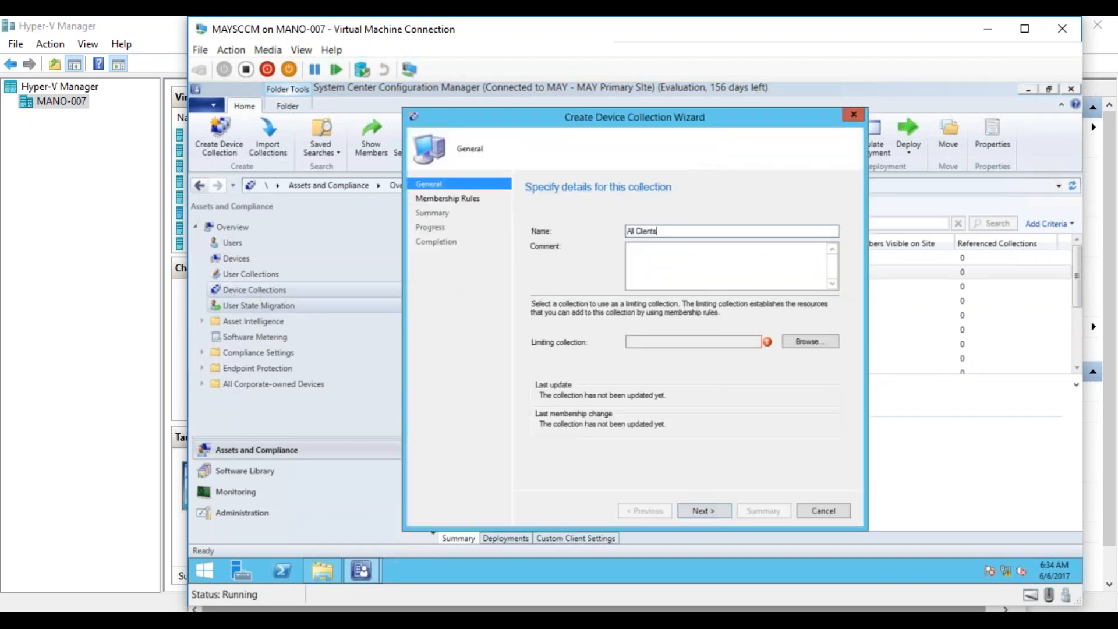
type("_Prod")
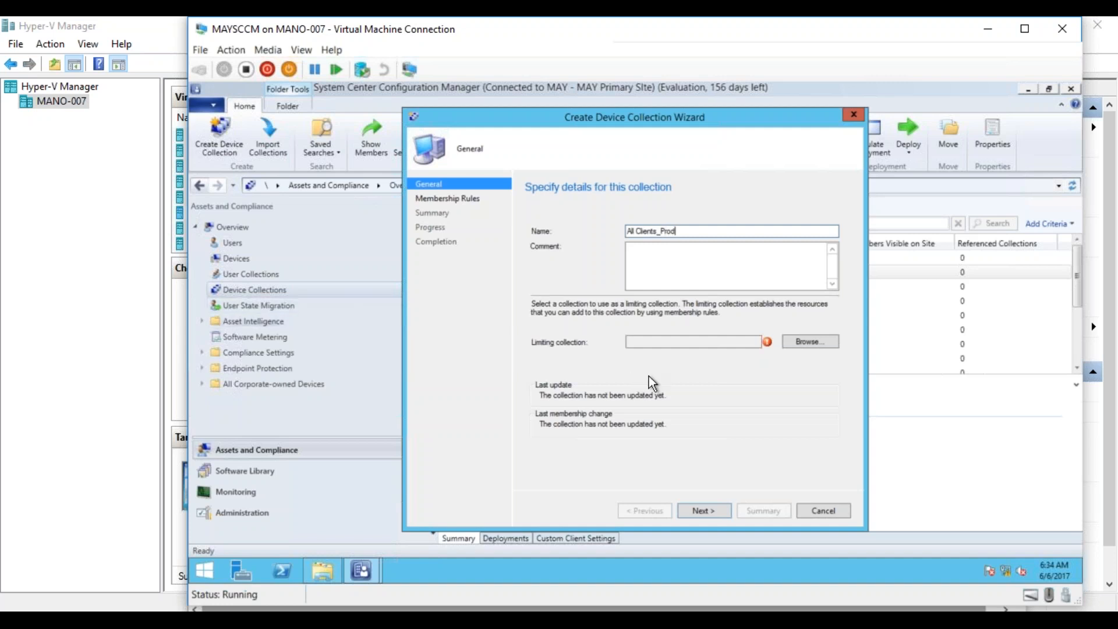
left_click(806, 341)
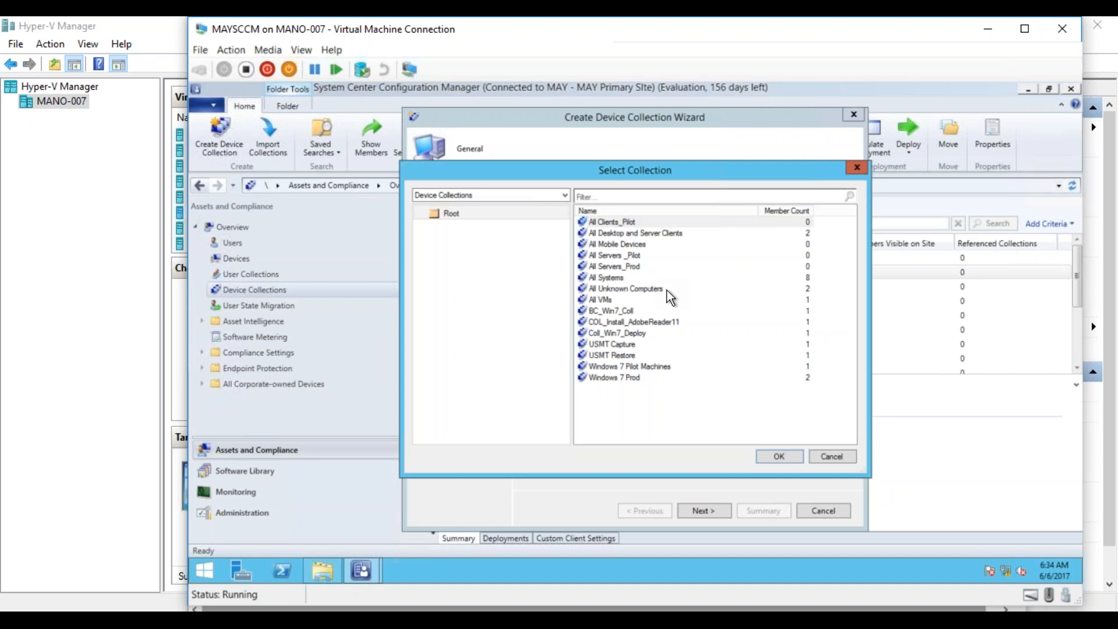
double_click(612, 279)
- Finish creating the All Clients_Prod collection without membership rules, keeping the default update schedule
left_click(714, 512)
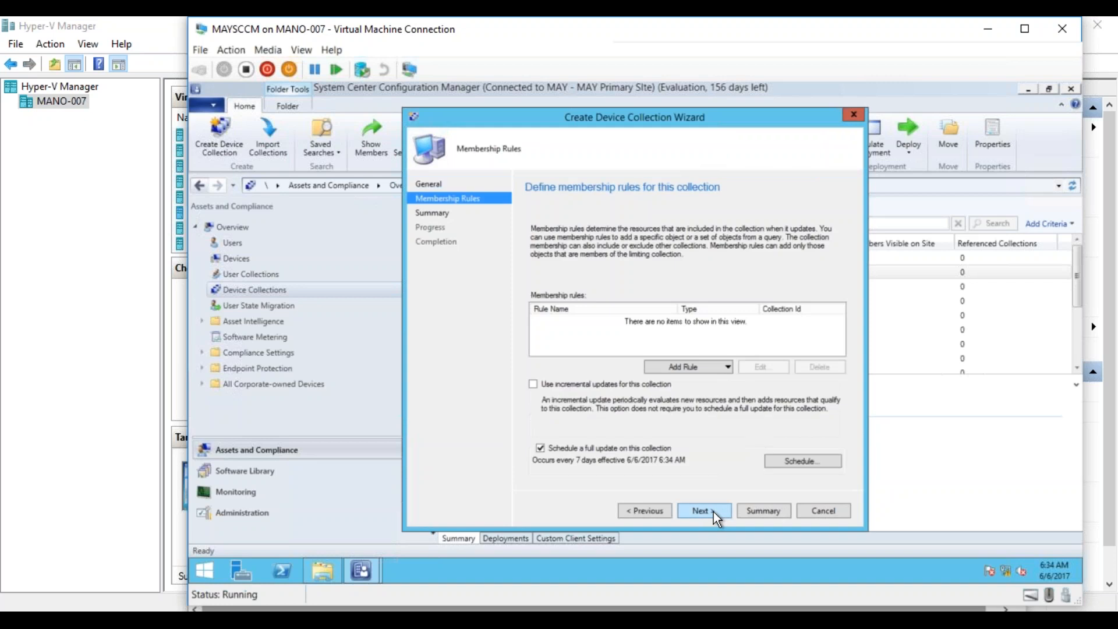
left_click(712, 505)
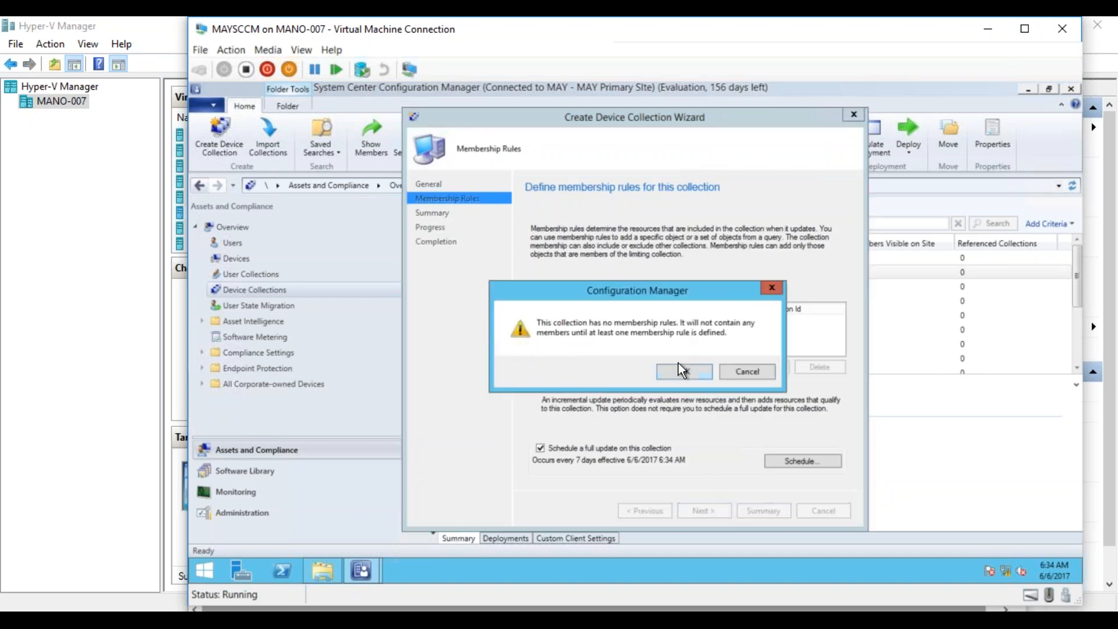
left_click(679, 368)
left_click(708, 511)
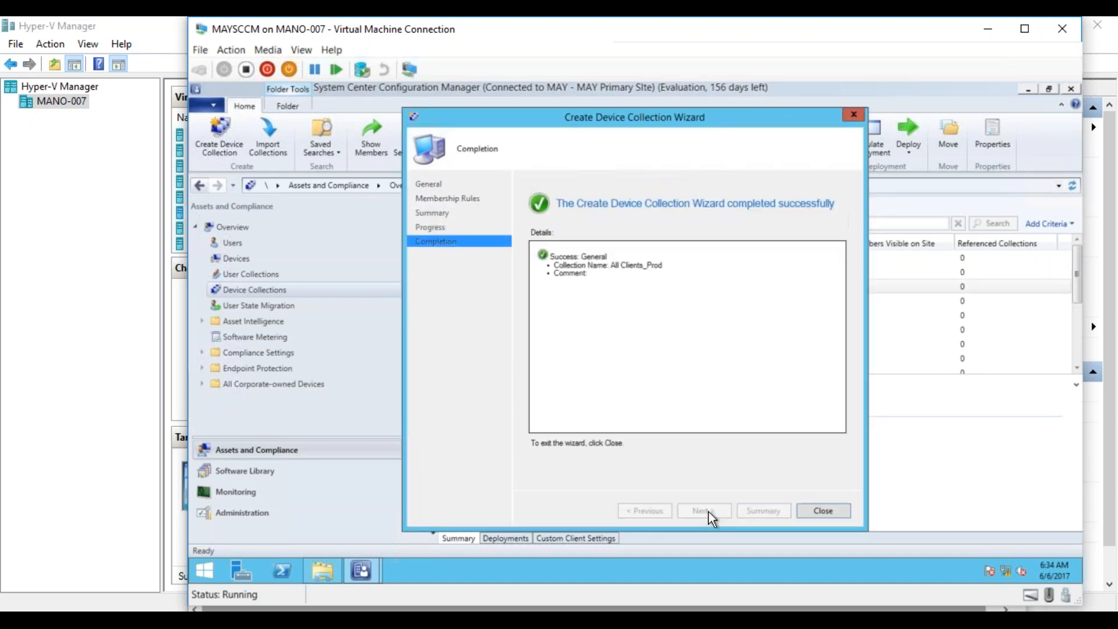
left_click(837, 513)
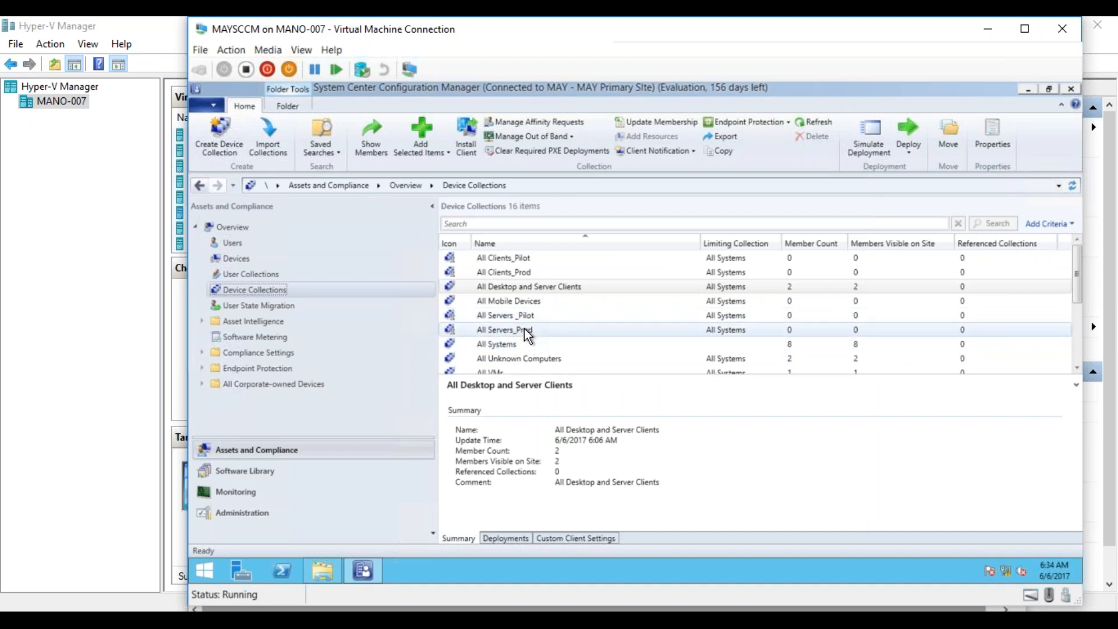
- In the Software Library's All Software Updates, add a Date Released or Revised search criterion with the condition is on or after
left_click(242, 469)
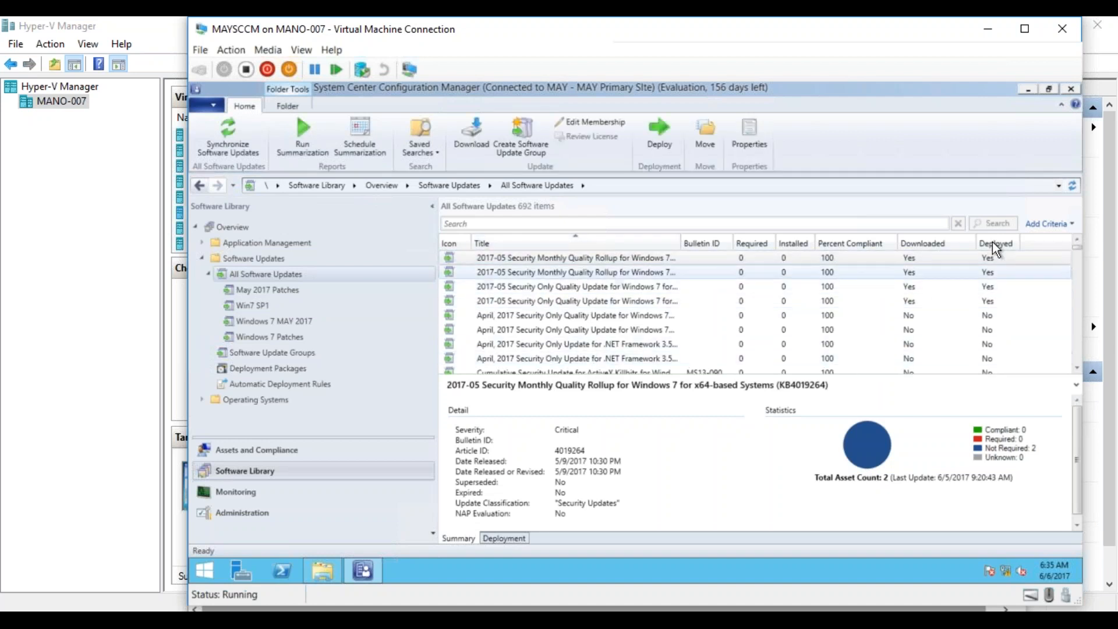
left_click(1049, 223)
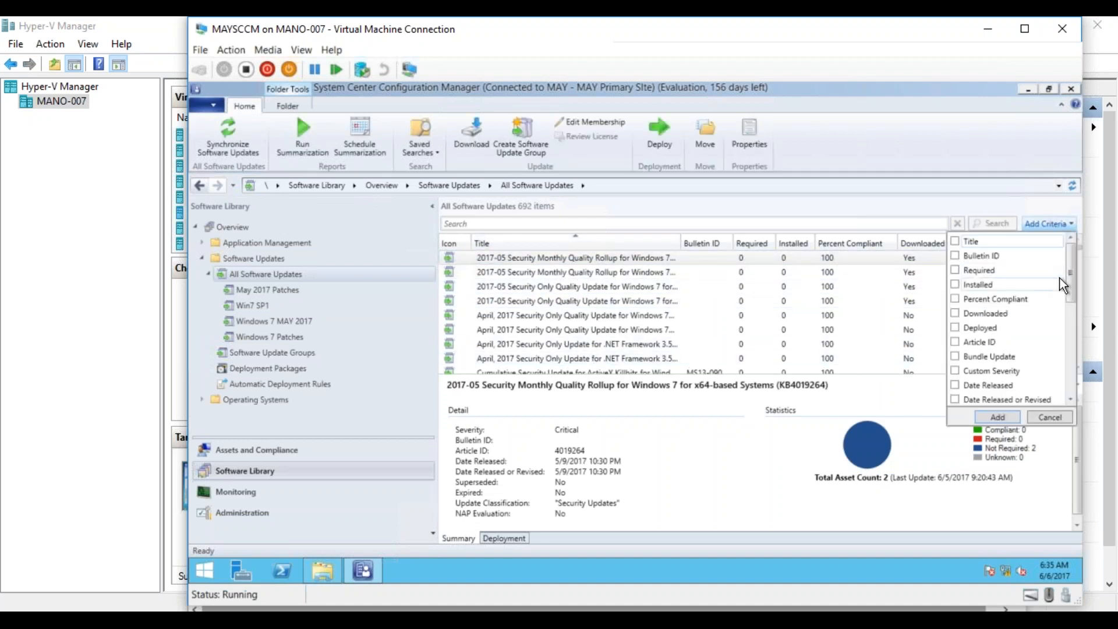
left_click_drag(1070, 295, 1069, 327)
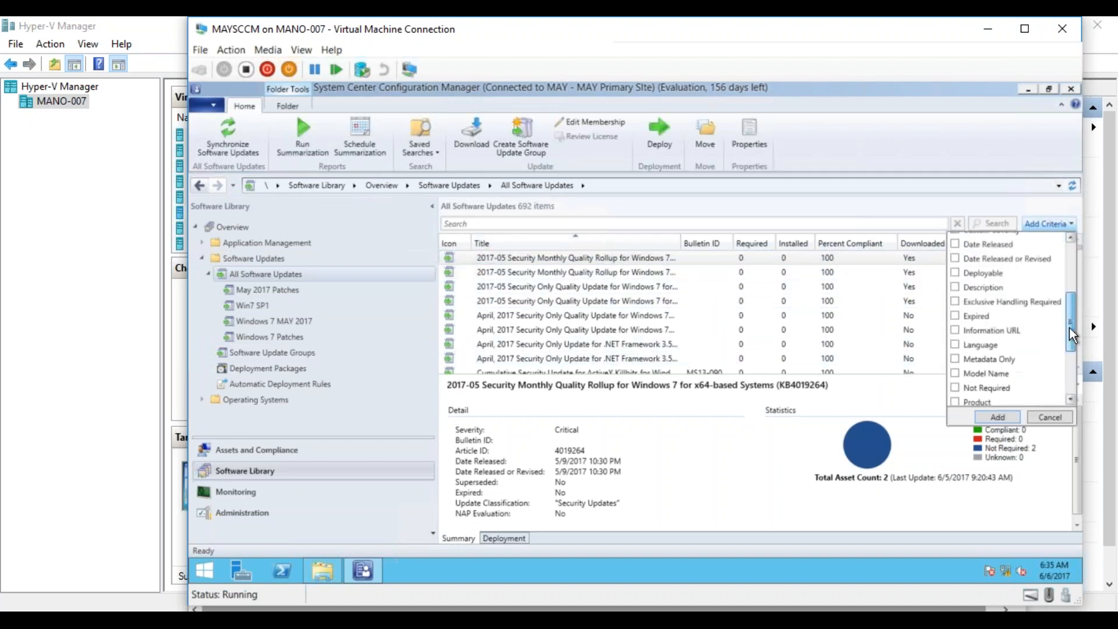
left_click(954, 259)
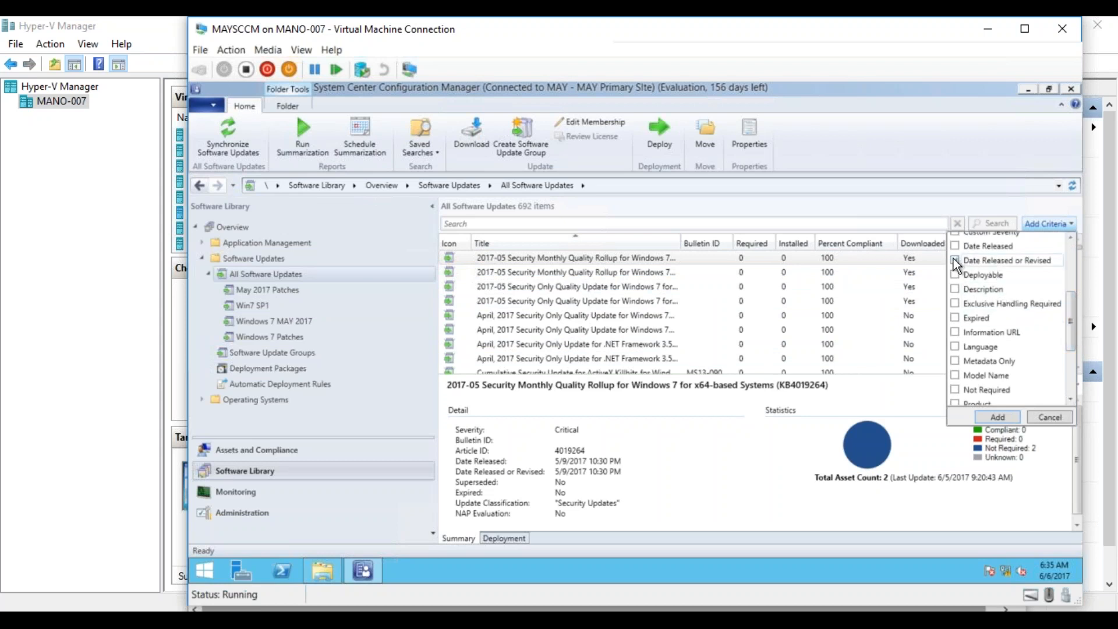
left_click(988, 414)
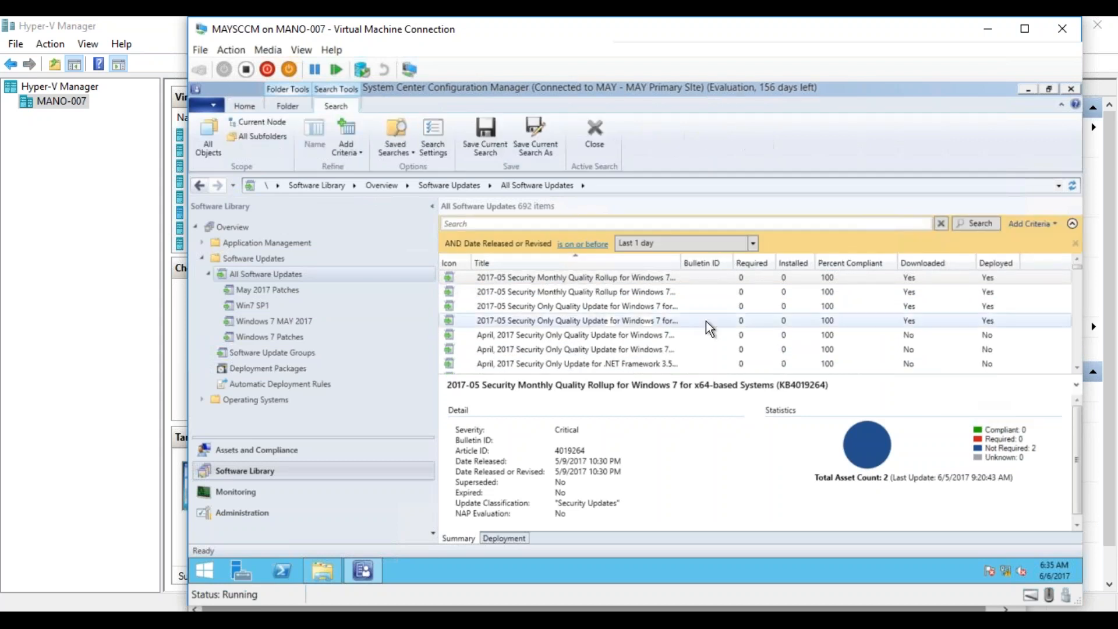
left_click(597, 244)
left_click(593, 270)
left_click(674, 246)
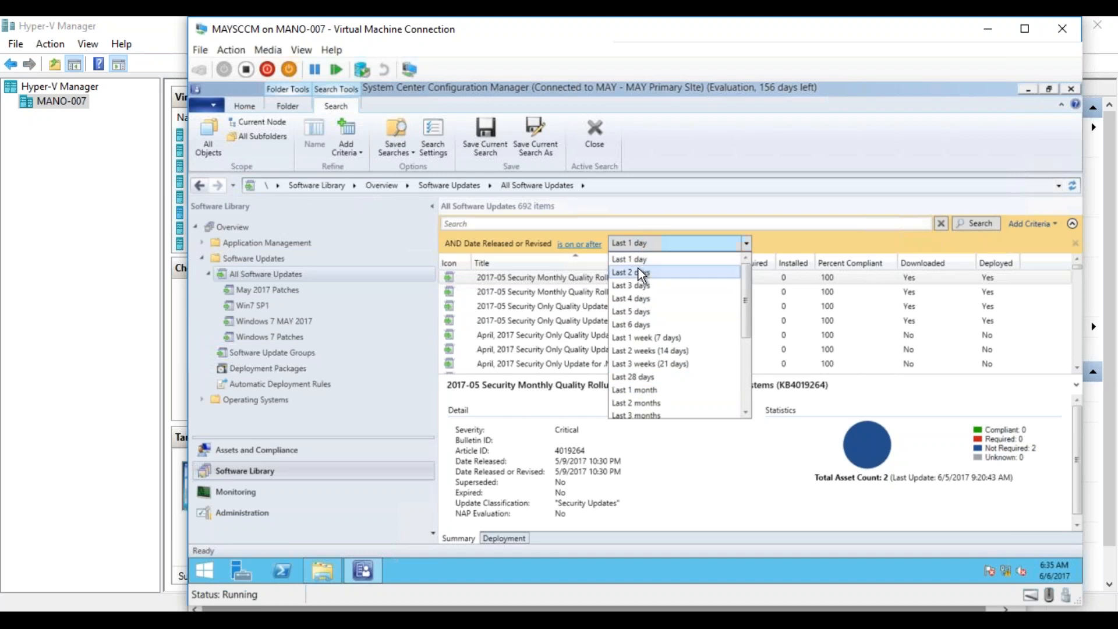
left_click(571, 278)
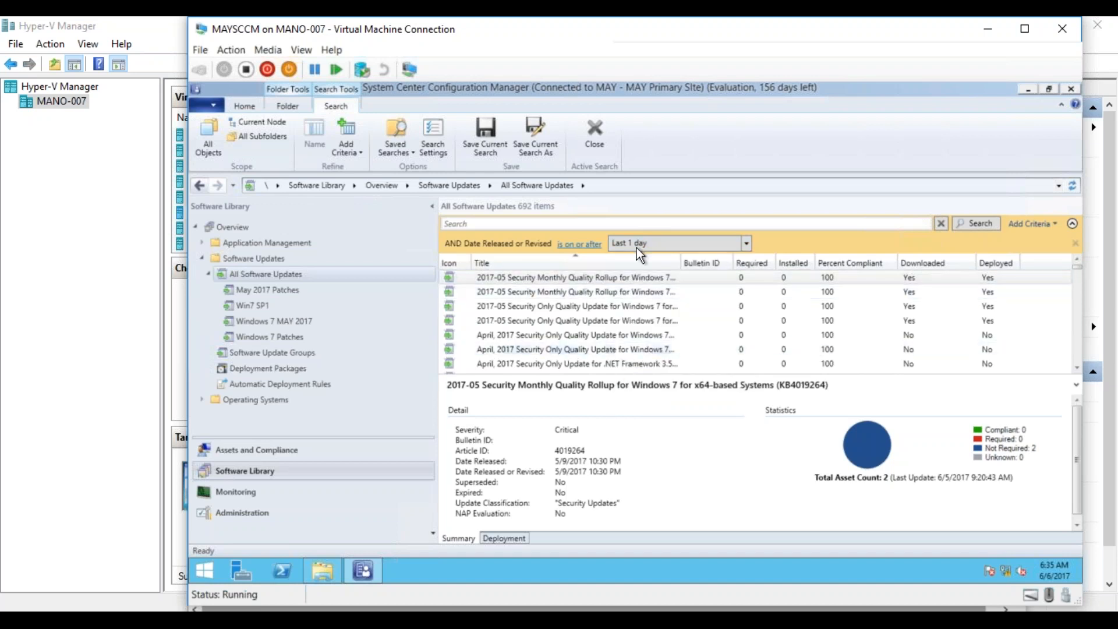
- Select the four 2017-05 Windows 7 security updates and start a new software update group from them
left_click(614, 283)
key("shift+Down")
key("shift+Down")
key("shift+Down")
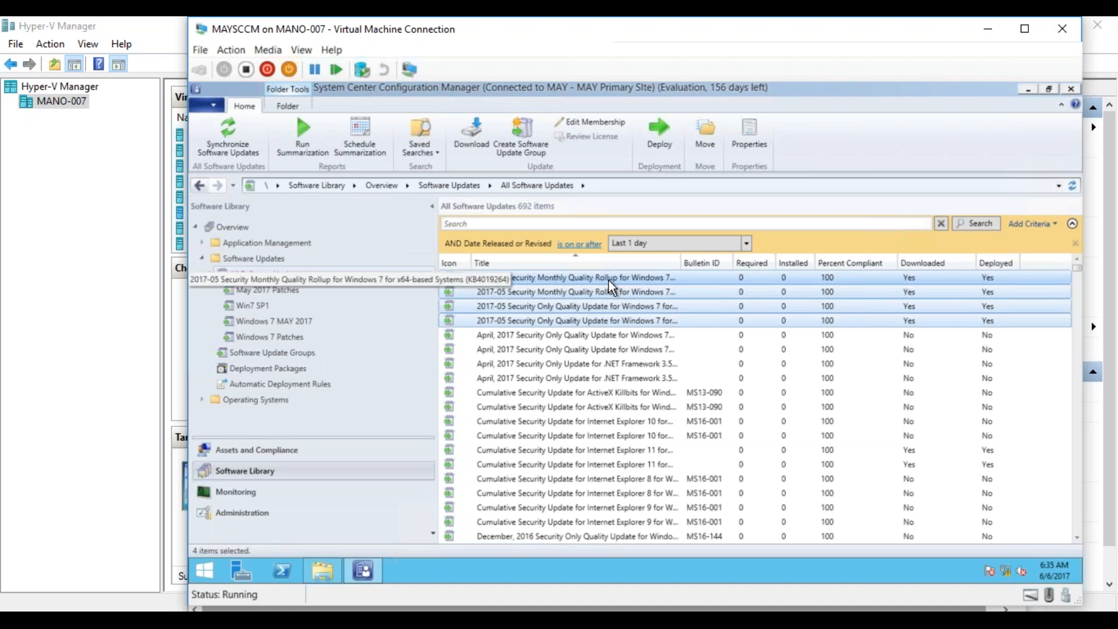
right_click(609, 281)
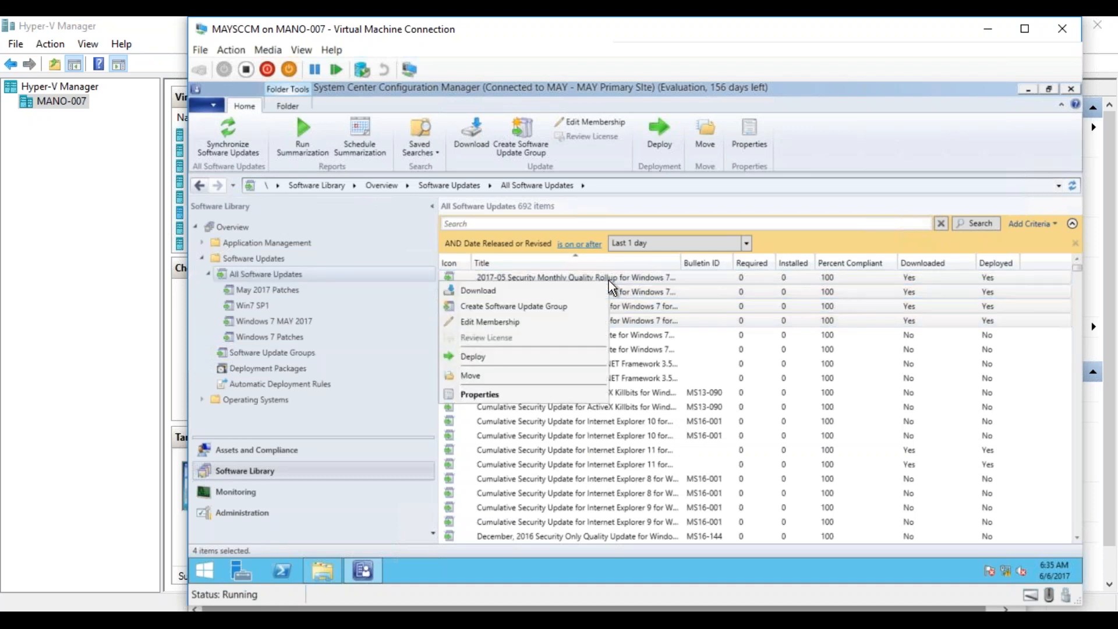
left_click(559, 307)
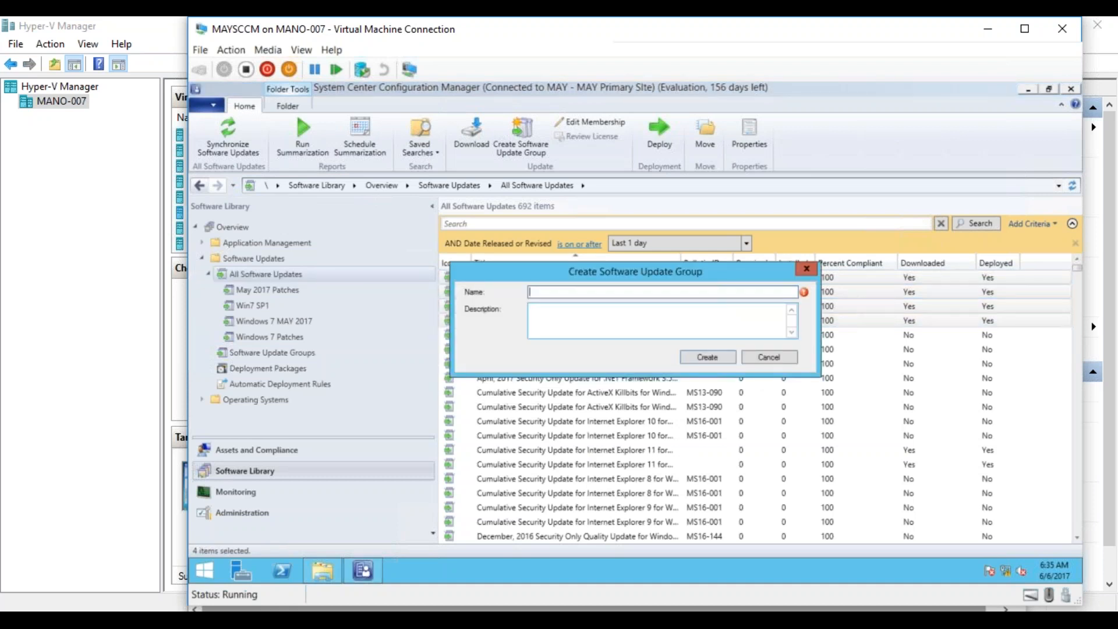
- Name the software update group All_Clients_April_2017 and create it
type("W")
key("BackSpace")
type("Clients")
type("_Pi")
key("BackSpace")
type("April")
left_click_drag(632, 280, 646, 317)
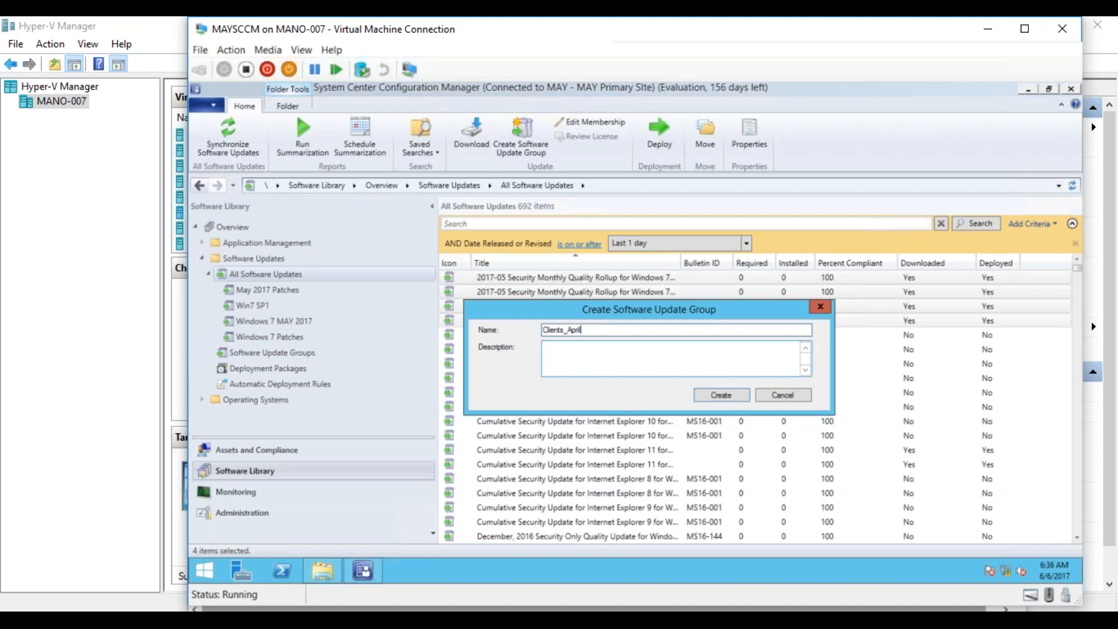
left_click_drag(631, 305, 614, 348)
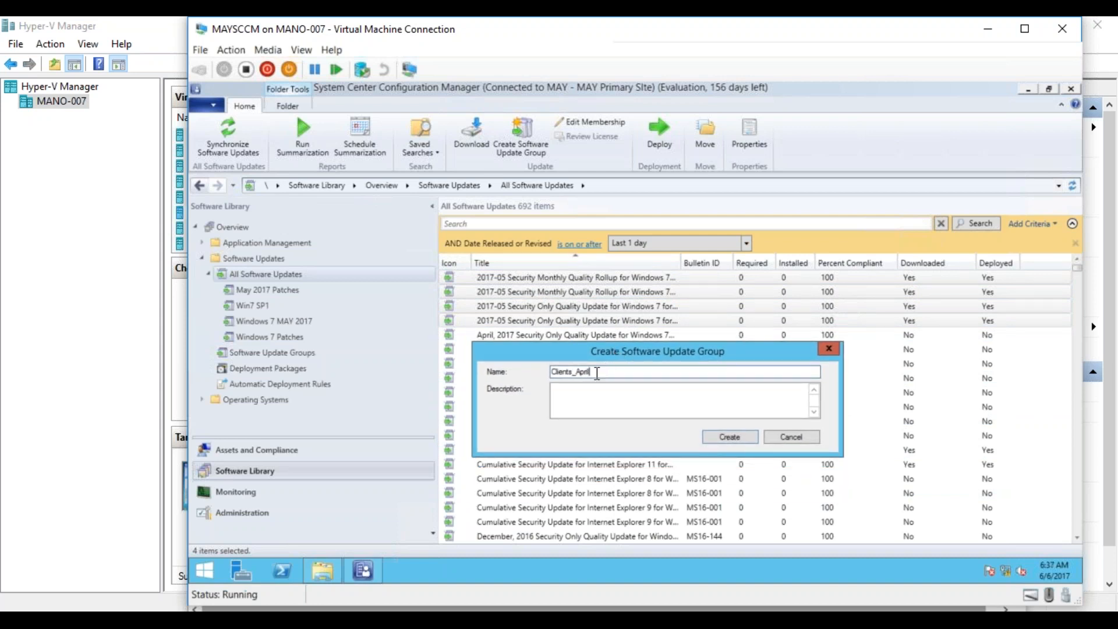
type("_2017")
left_click(554, 370)
type("All_")
left_click(717, 437)
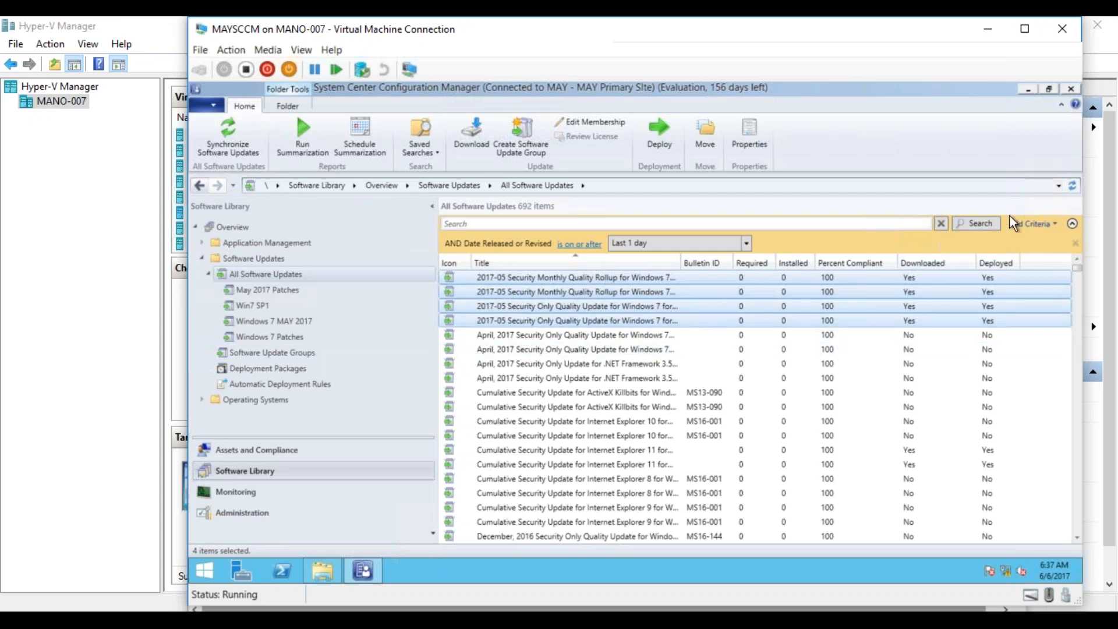
- Add a Title search criterion to the software updates search, set to contain Windows 7
left_click(1024, 224)
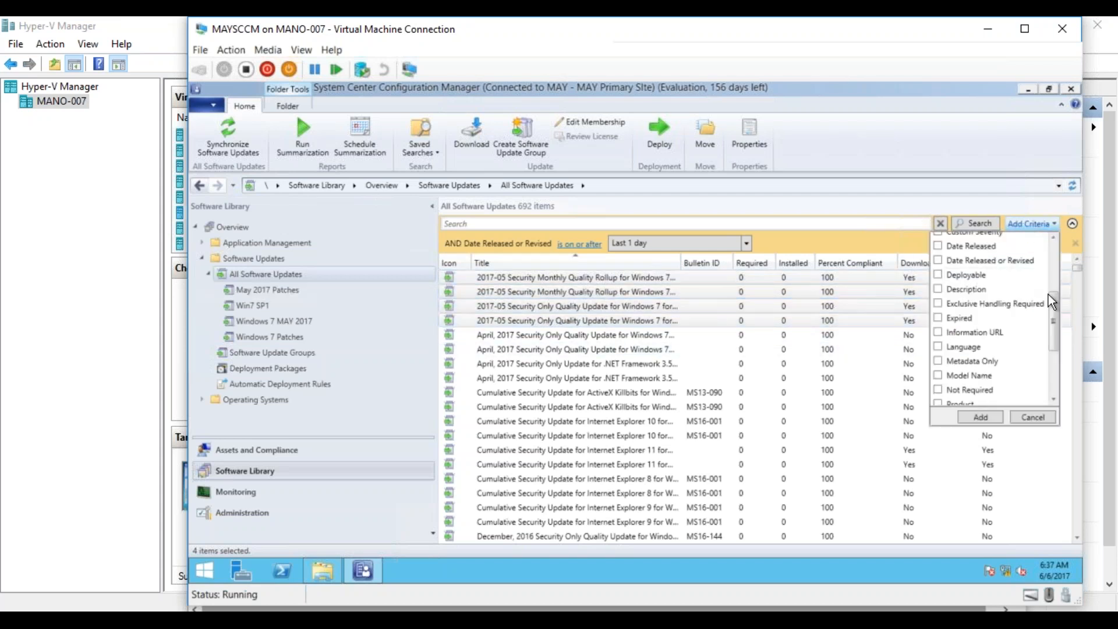
left_click_drag(1053, 295, 1043, 249)
left_click(937, 241)
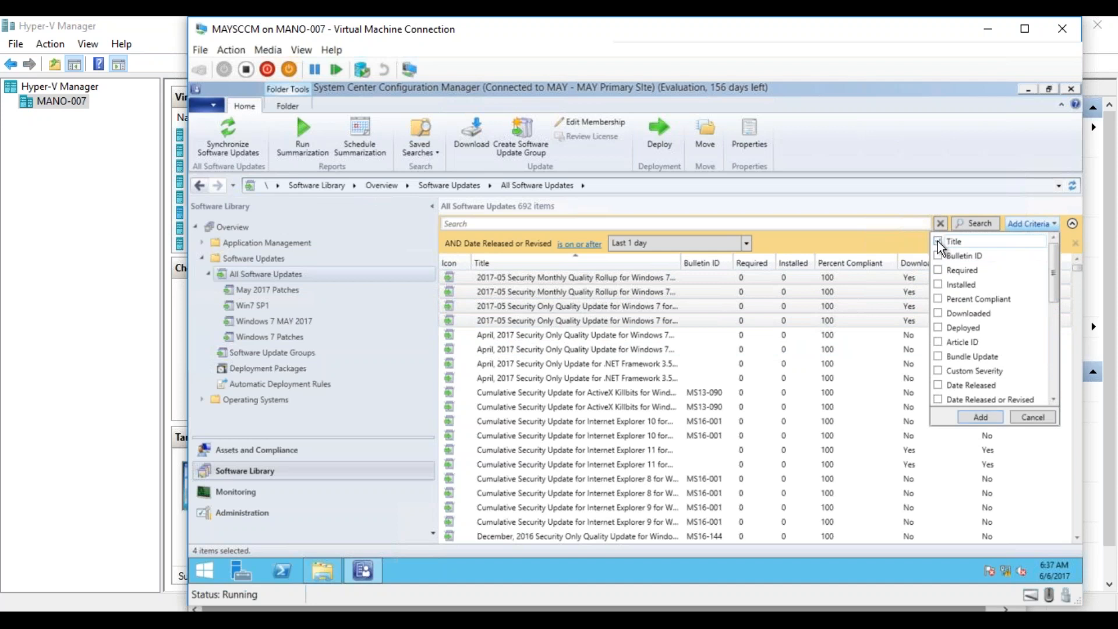
left_click(991, 421)
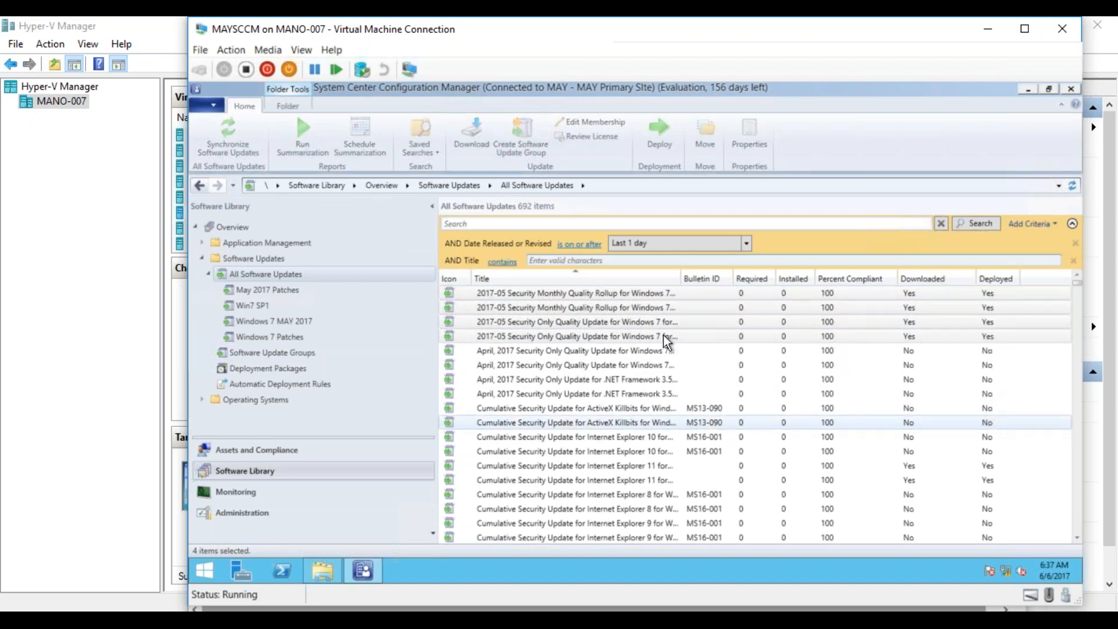
left_click(552, 261)
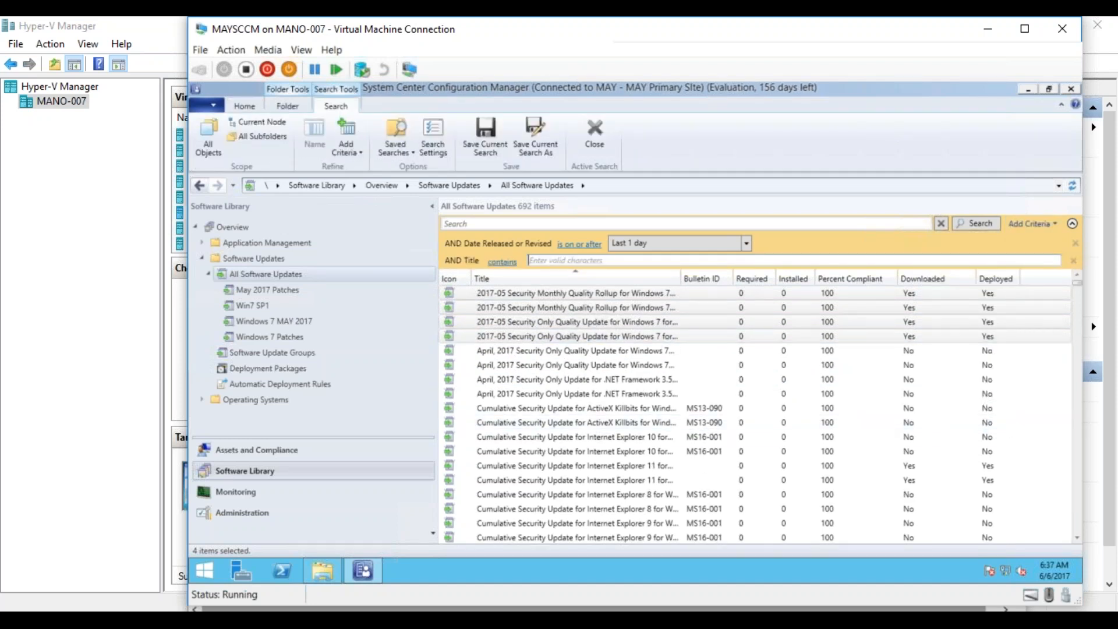
type("Windows 7")
- Set the Date Released or Revised criterion to Last 1 month and run the search
left_click(745, 244)
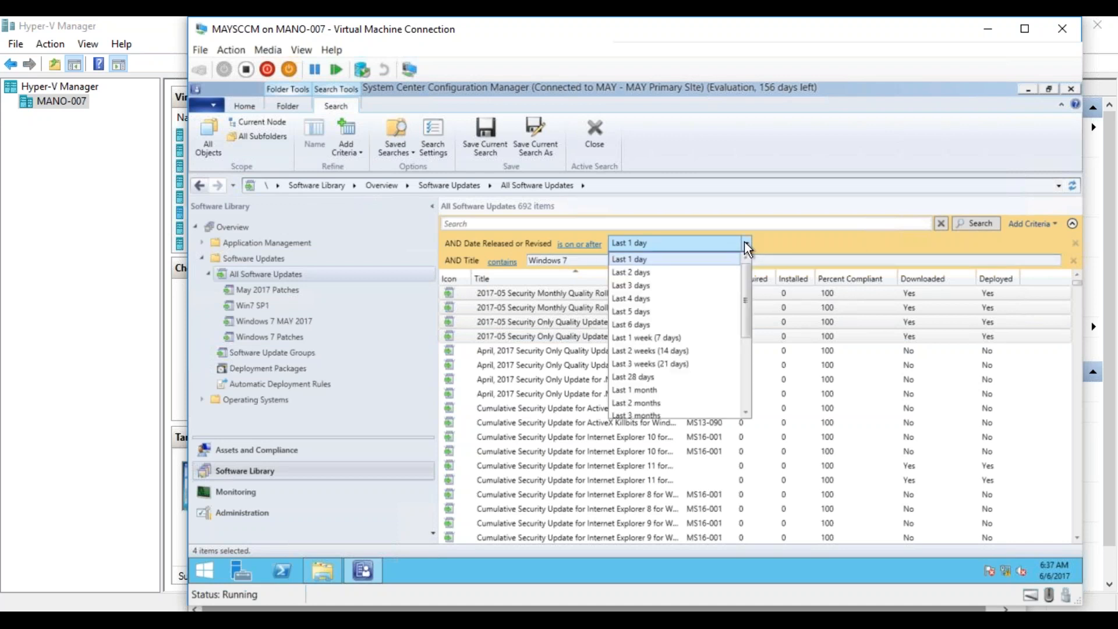
left_click(648, 390)
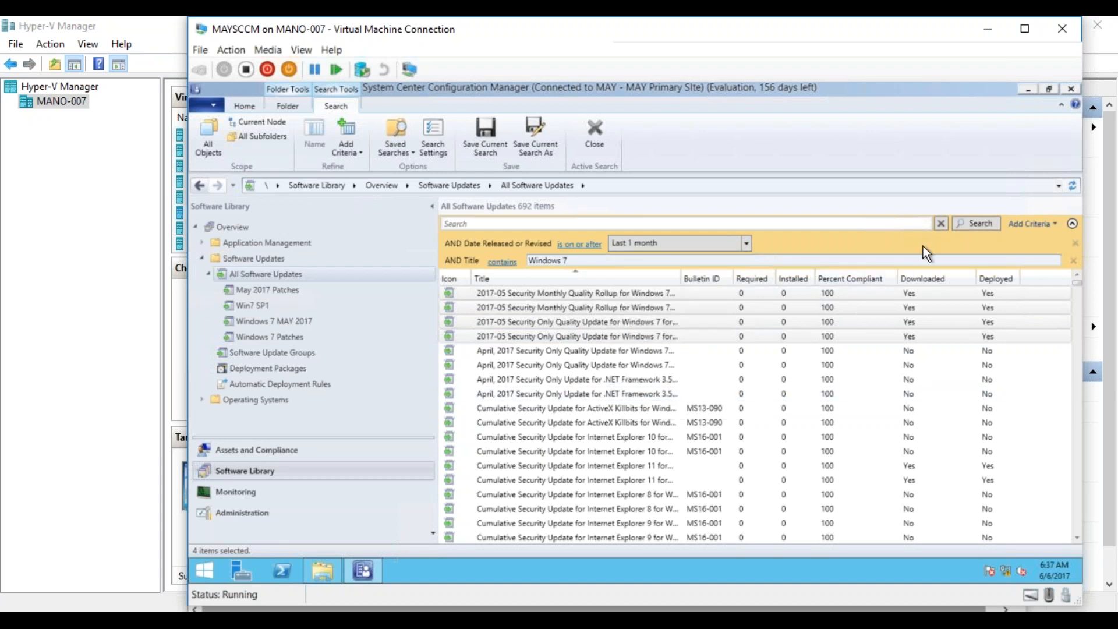
left_click(967, 223)
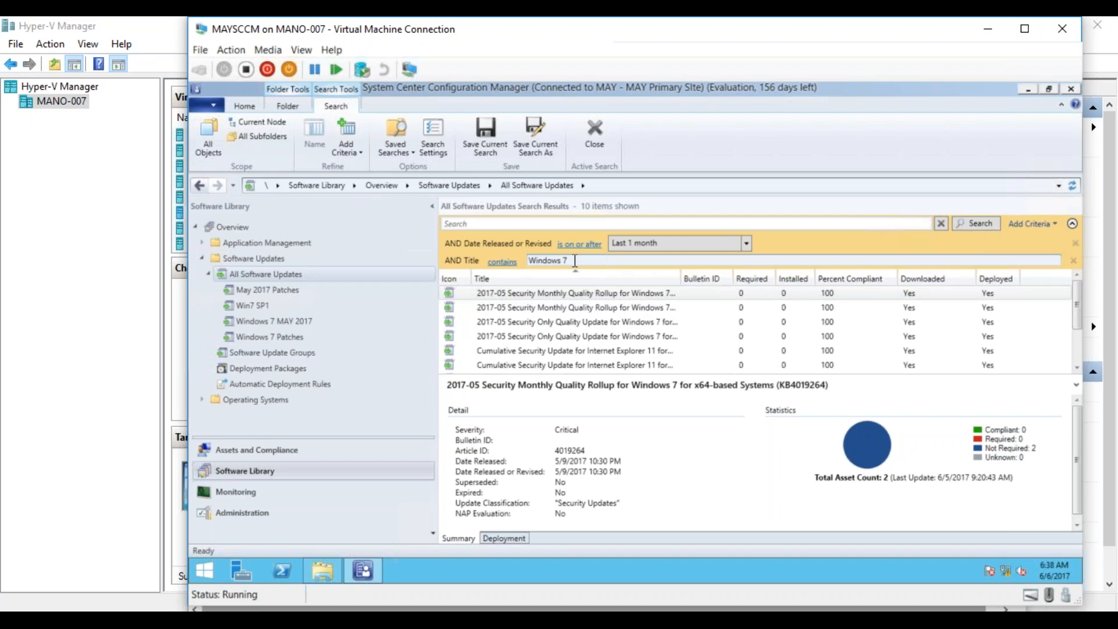
- Change the Title criterion to Server, run the search again, and widen the Title column to read the full update names
left_click(634, 260)
type("Se")
type("vers")
key("BackSpace")
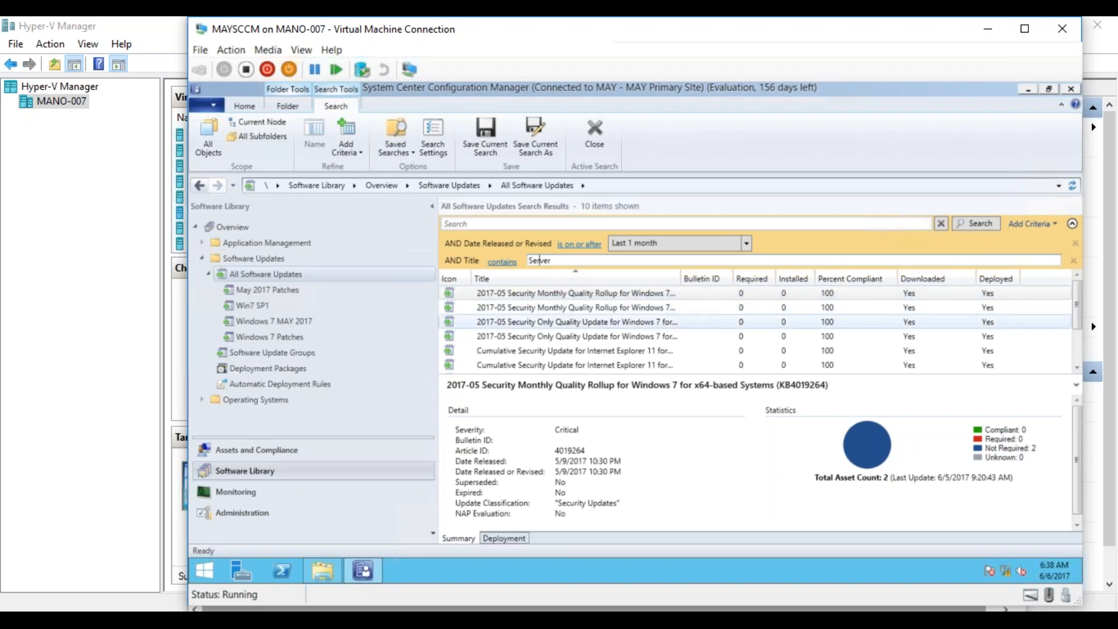
left_click(976, 225)
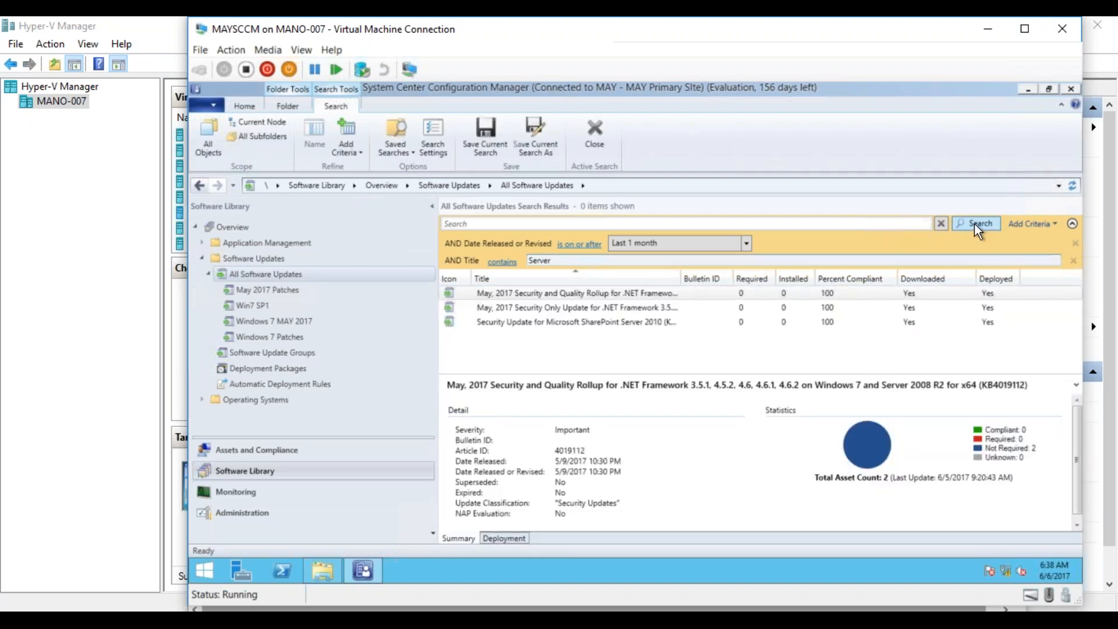
left_click_drag(681, 279, 921, 285)
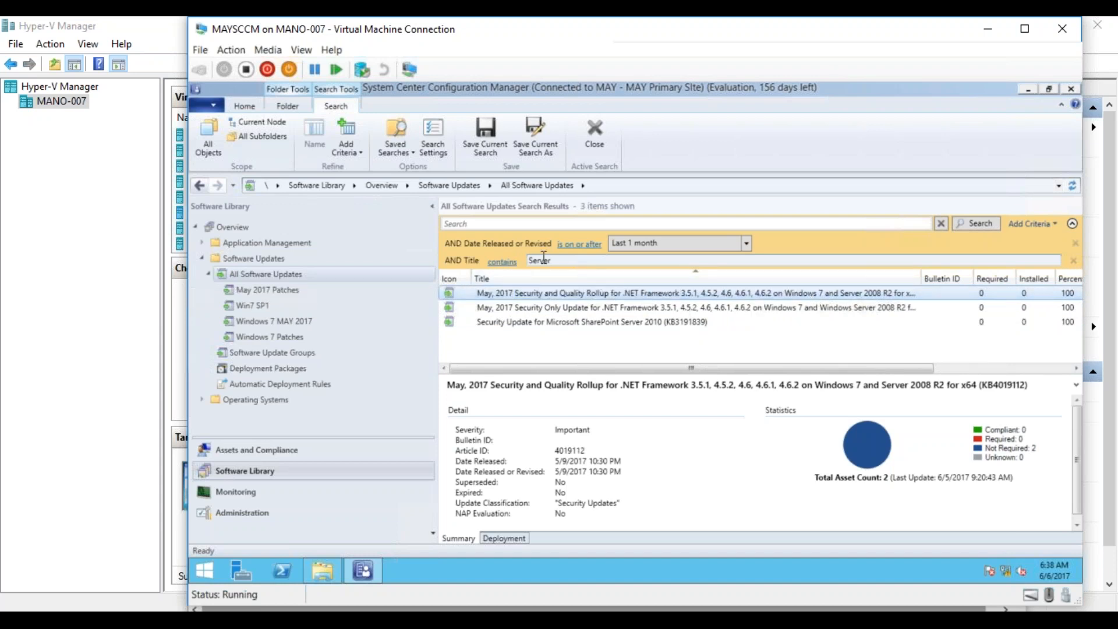
- Select the two May 2017 .NET Framework updates and the SharePoint Server 2010 update, and start a new software update group from them
left_click(560, 309)
left_click(560, 323, "ctrl")
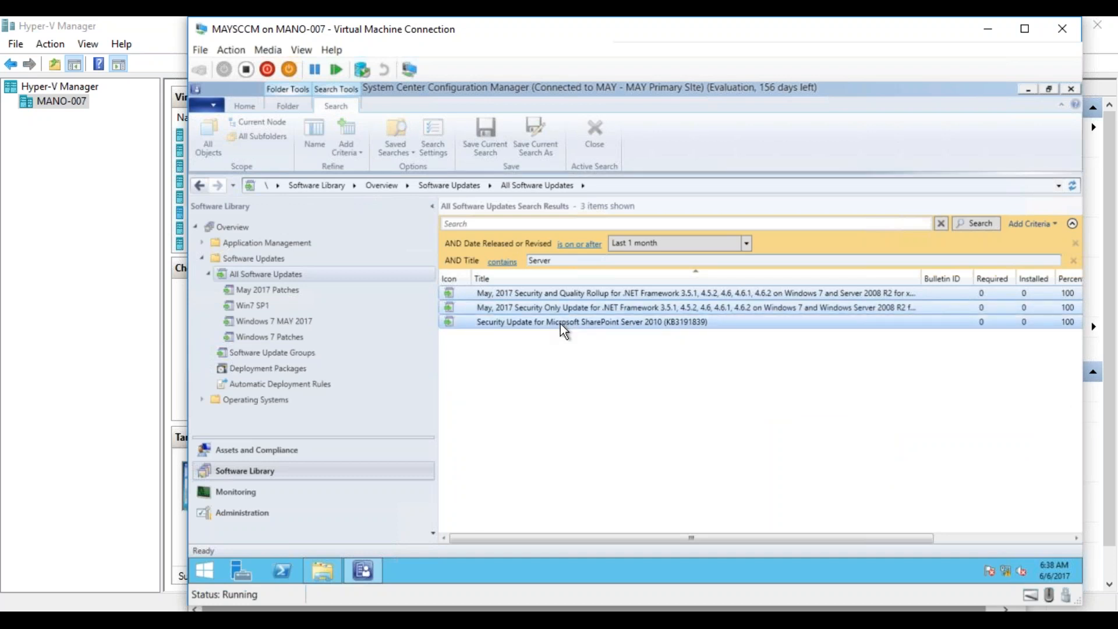
right_click(560, 318)
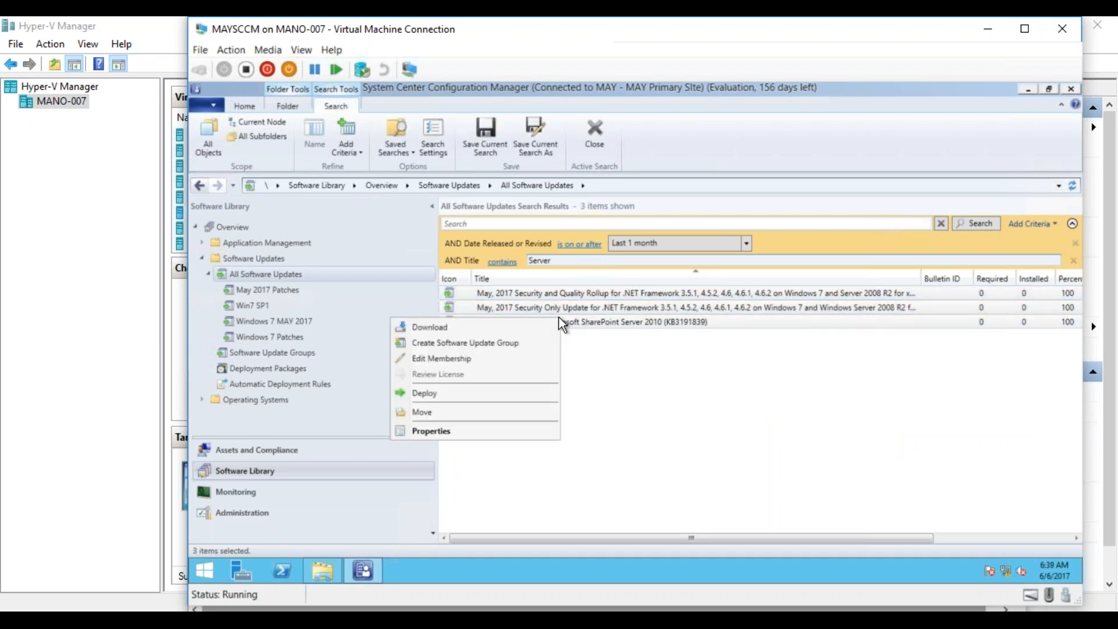
left_click(499, 343)
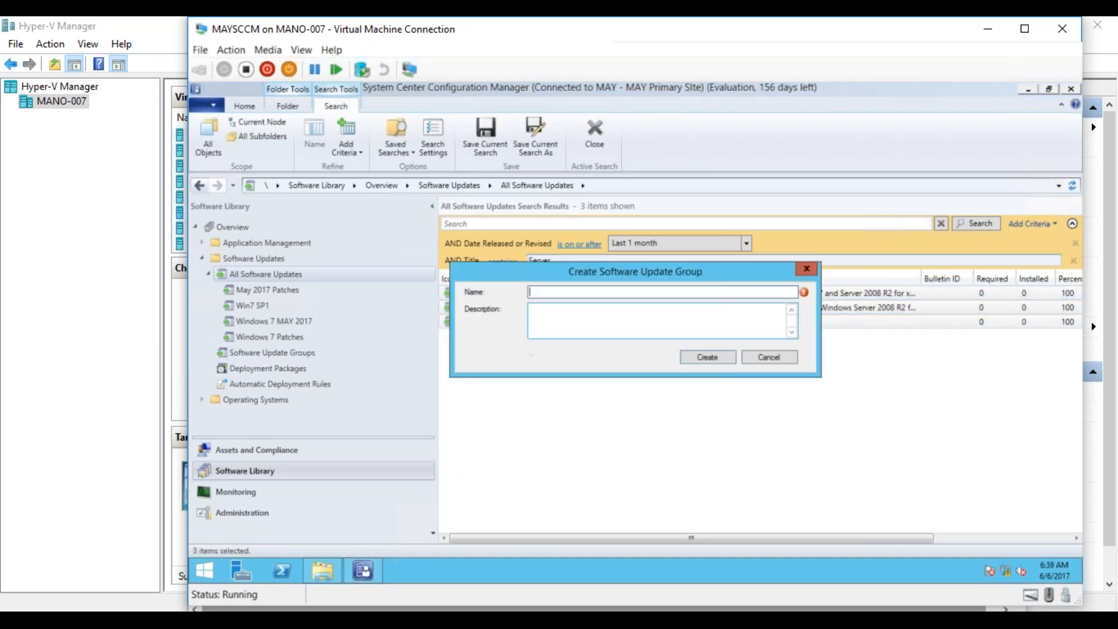
- Name the software update group Servers_April2017 and create it
type("Servers_April2017")
left_click(706, 358)
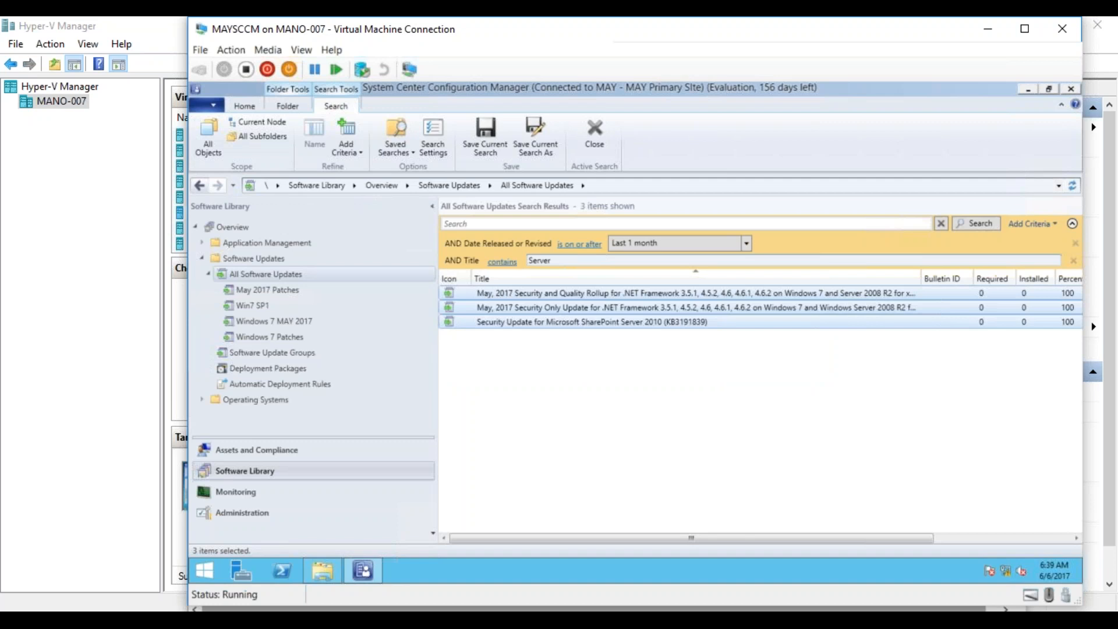
- Start deploying the All_Clients_April_2017 software update group, targeting the All Clients_Pilot collection
left_click(274, 355)
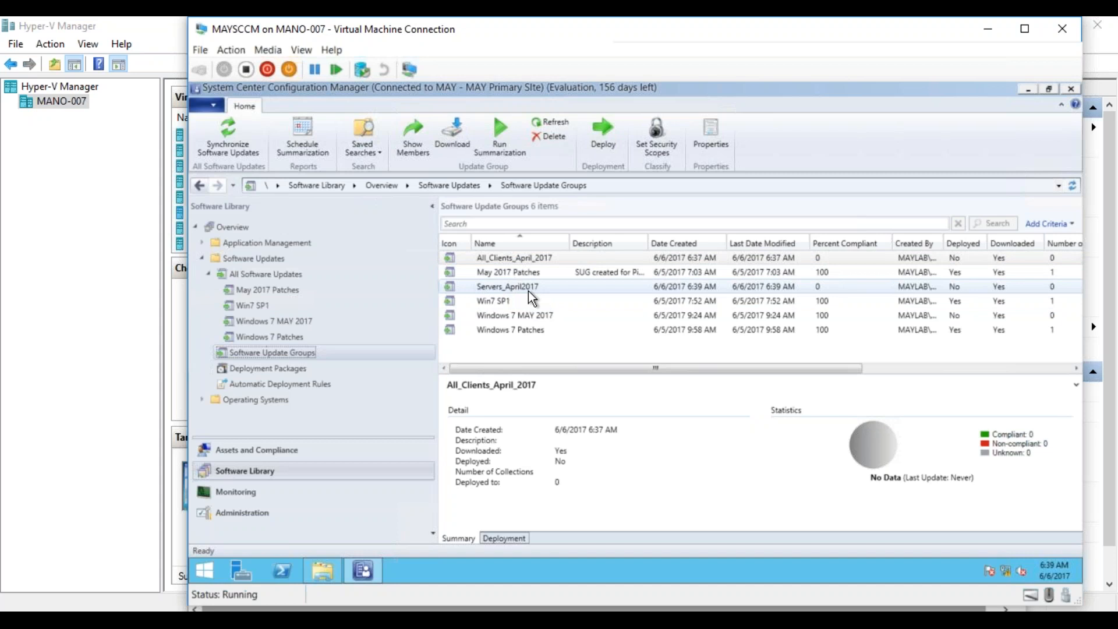
right_click(529, 258)
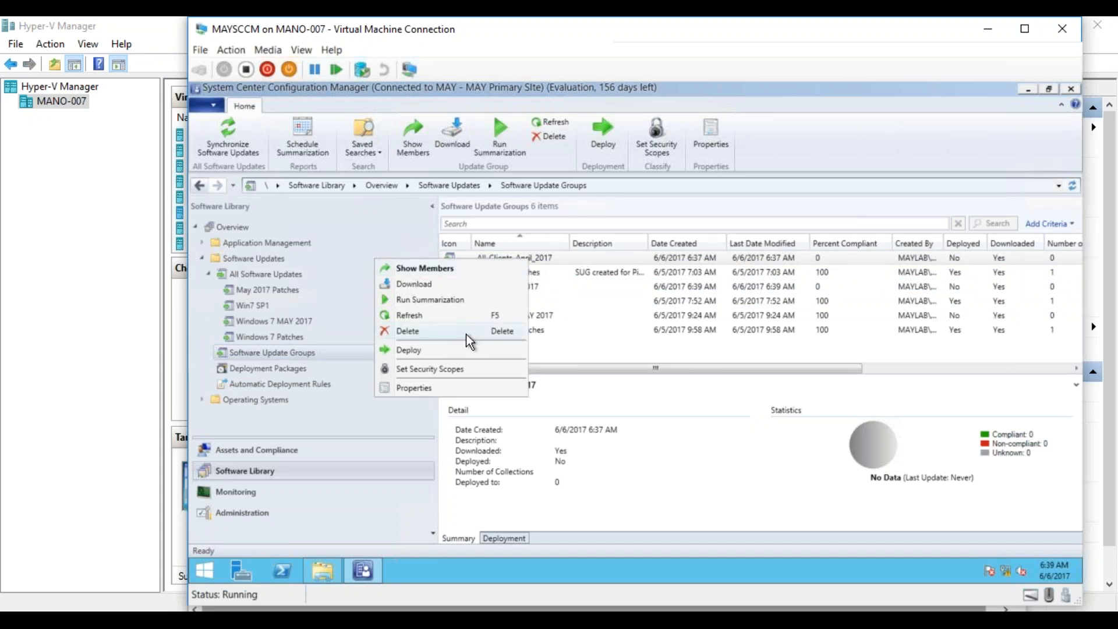
left_click(452, 354)
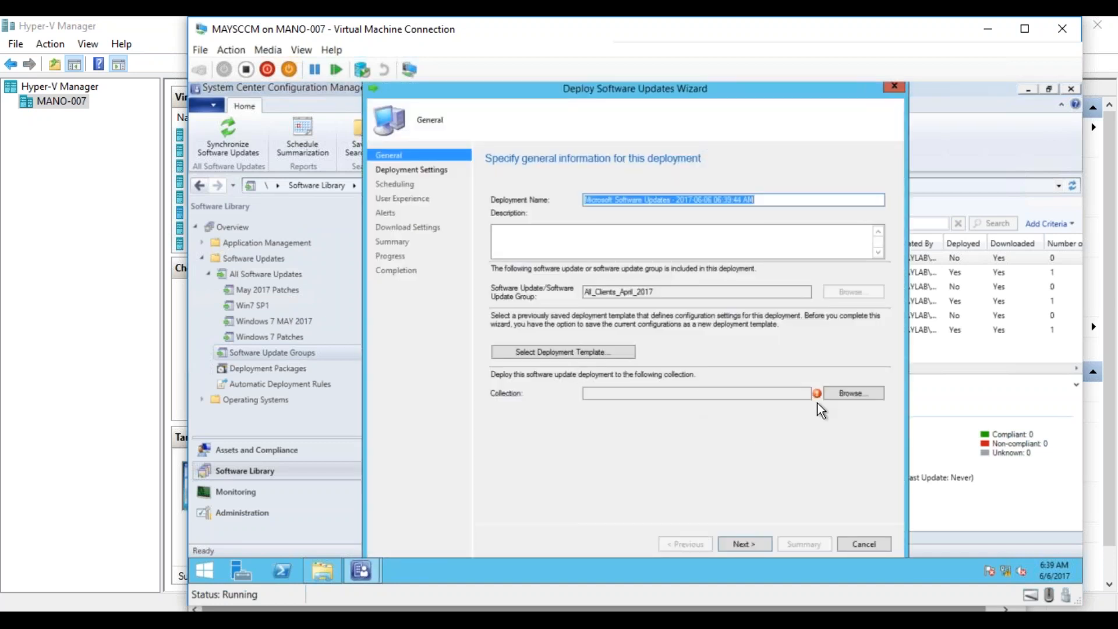
left_click(849, 394)
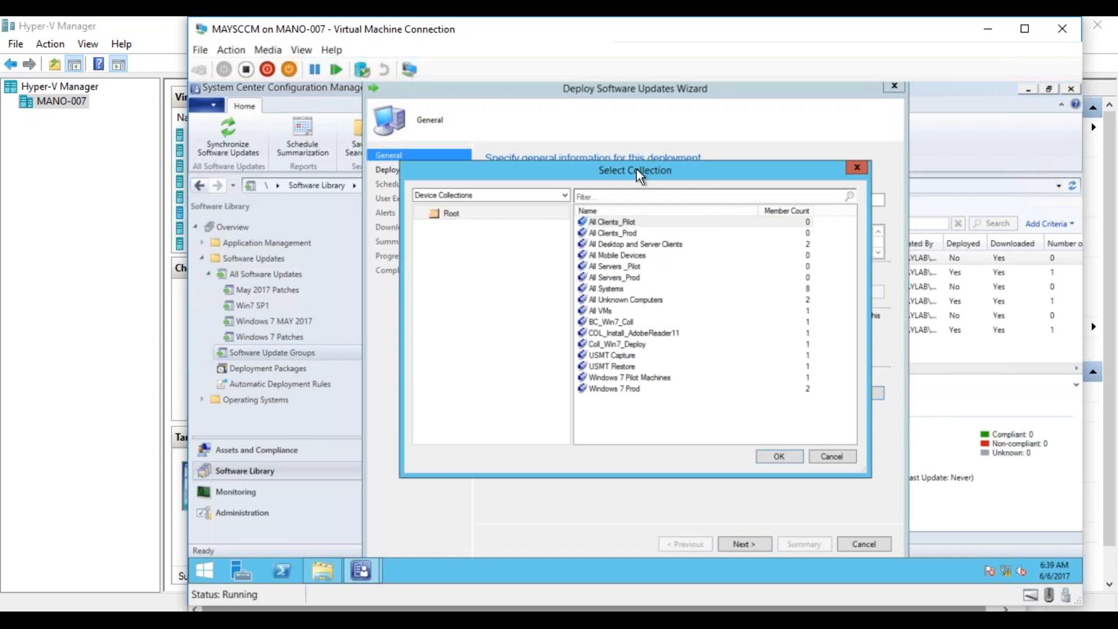
left_click(621, 224)
double_click(619, 222)
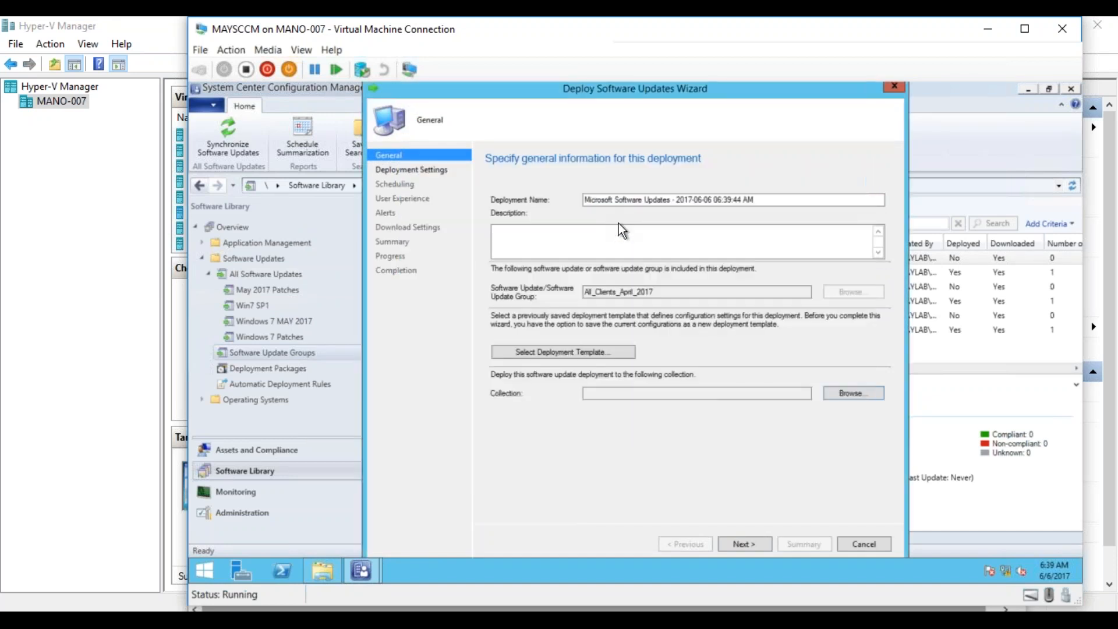
- Complete the All_Clients_April_2017 deployment with the default deployment, scheduling, user experience, alert and download settings
left_click(749, 546)
left_click(749, 545)
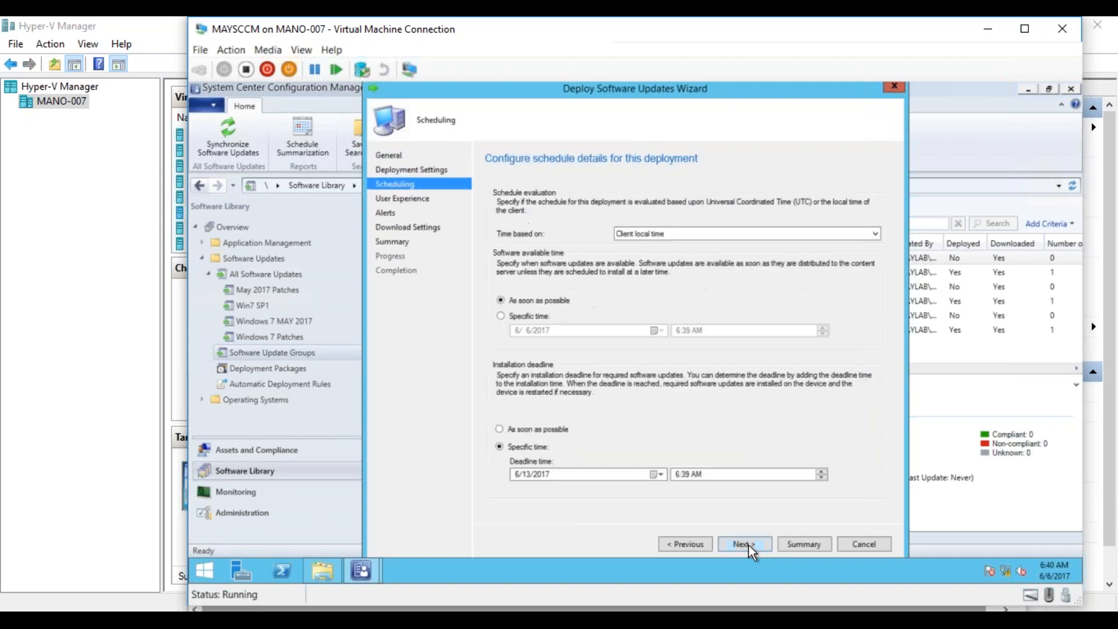
left_click(749, 545)
left_click(749, 545)
left_click(749, 545)
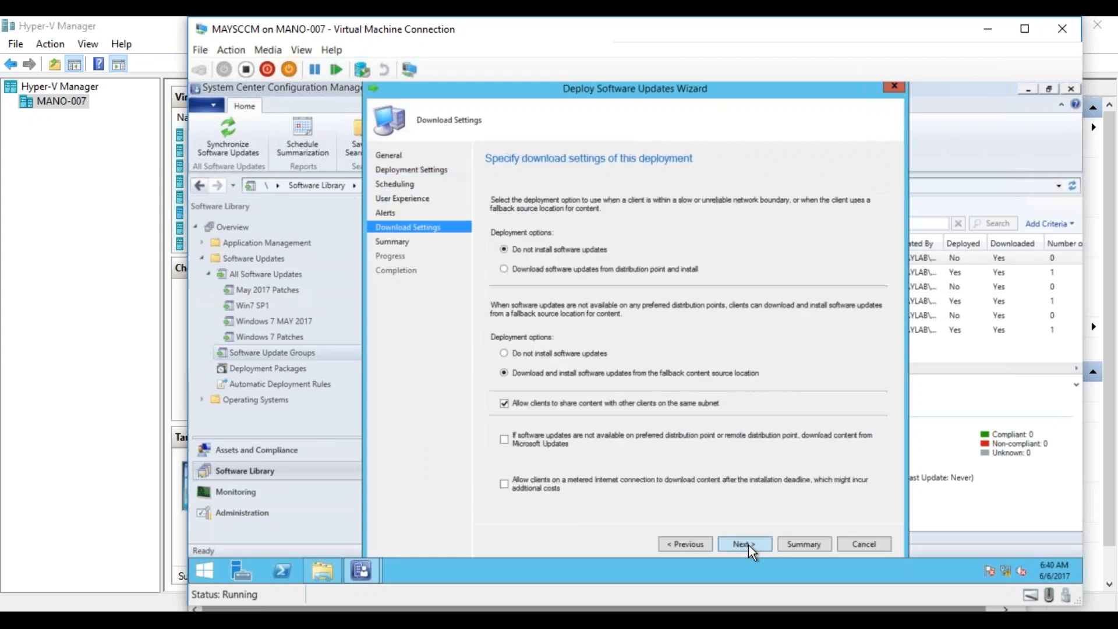
left_click(749, 545)
left_click(749, 545)
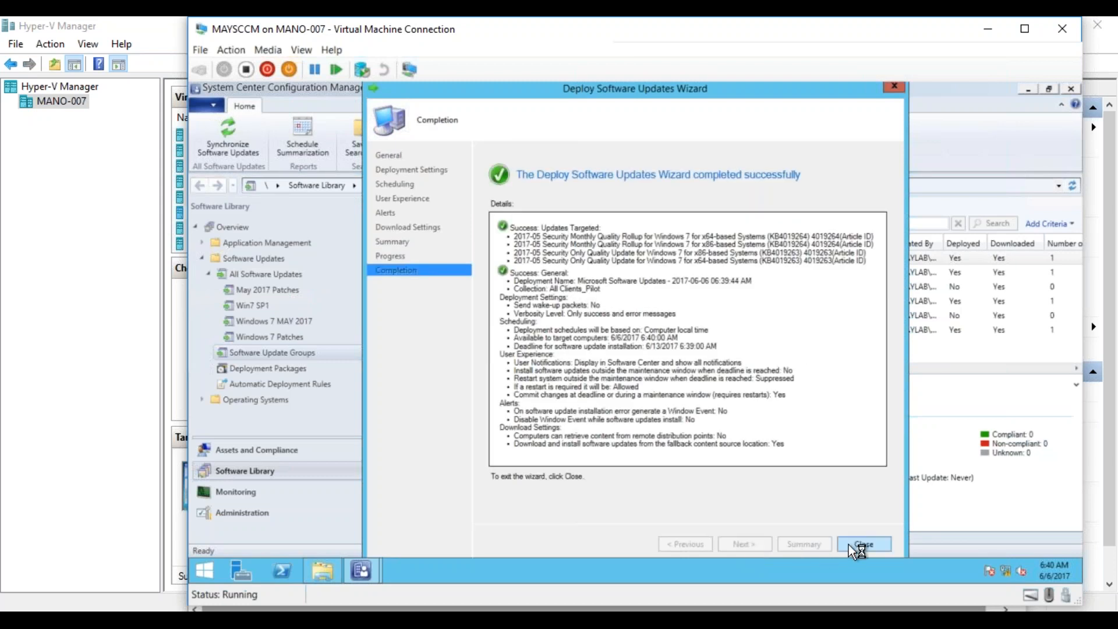
left_click(850, 544)
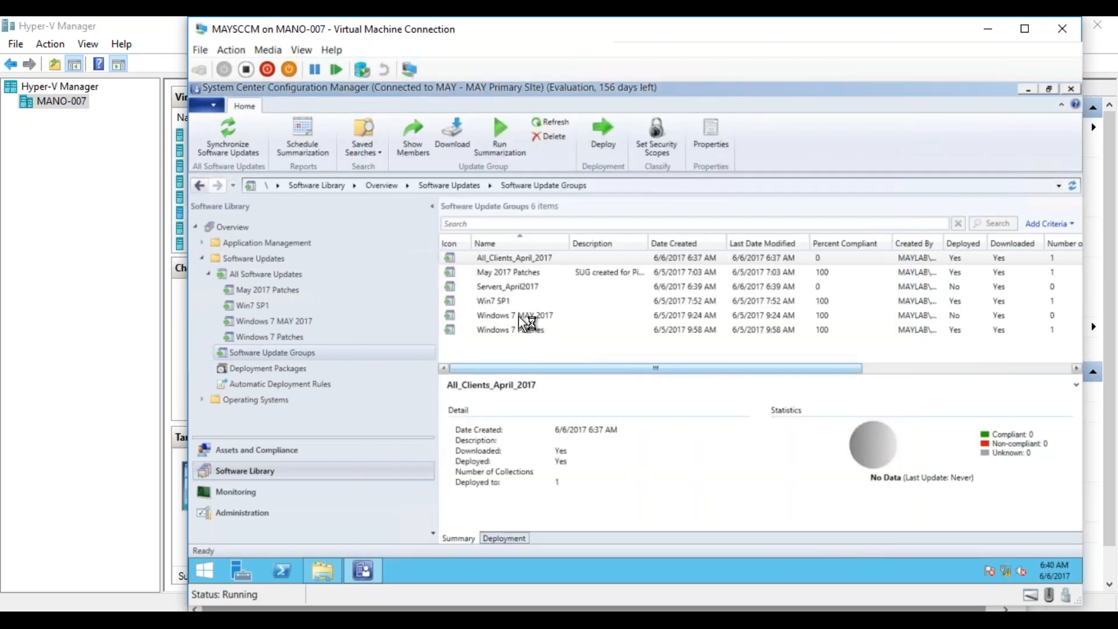
- Start deploying the Servers_April2017 software update group, targeting the All Servers _Pilot collection
left_click(516, 288)
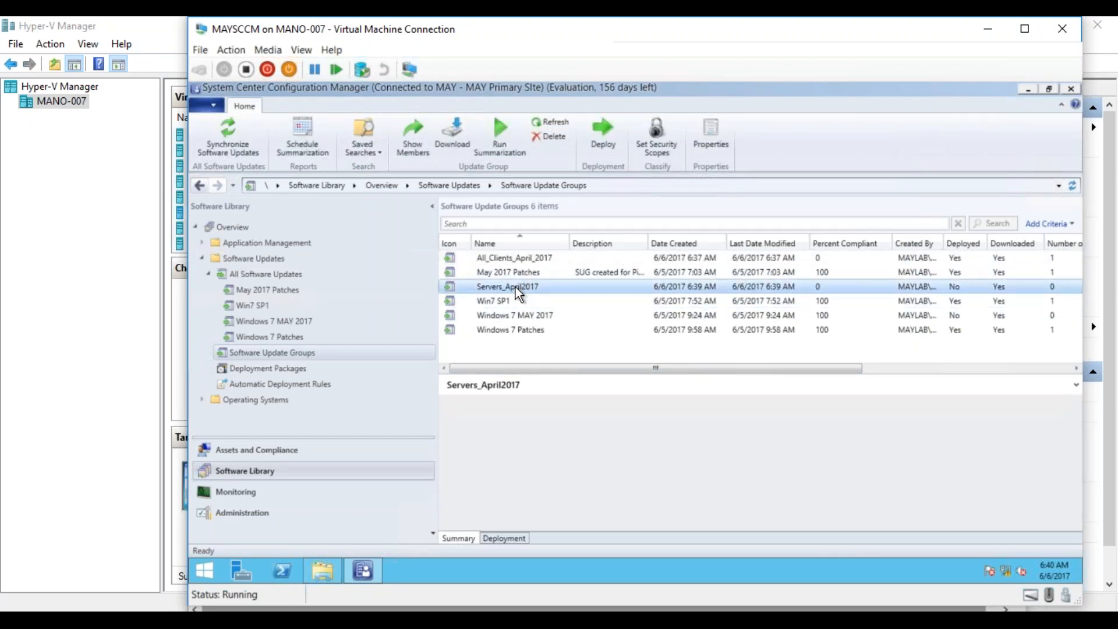
right_click(515, 288)
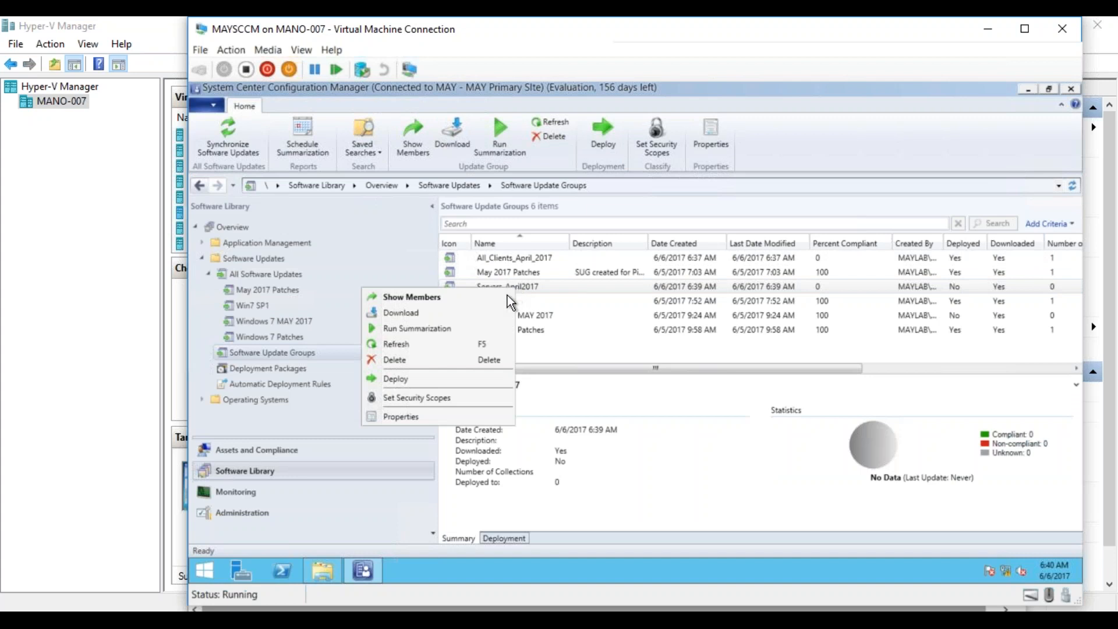
left_click(416, 378)
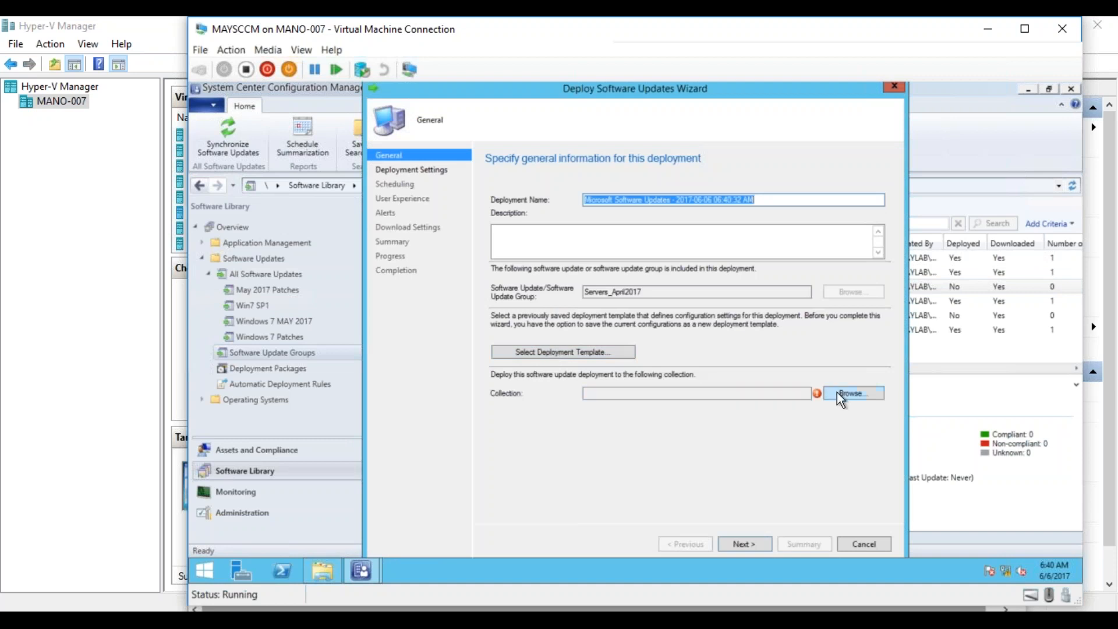
left_click(839, 393)
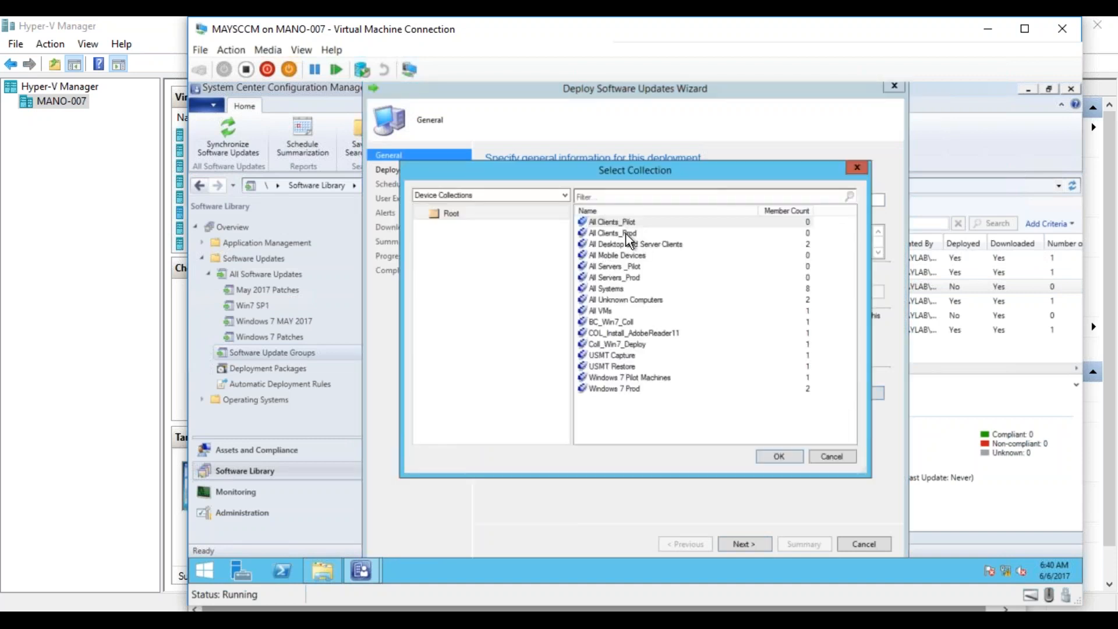
double_click(613, 267)
- Complete the Servers_April2017 deployment with all default settings and close the wizard
left_click(753, 546)
left_click(754, 545)
left_click(754, 545)
left_click(753, 545)
left_click(754, 545)
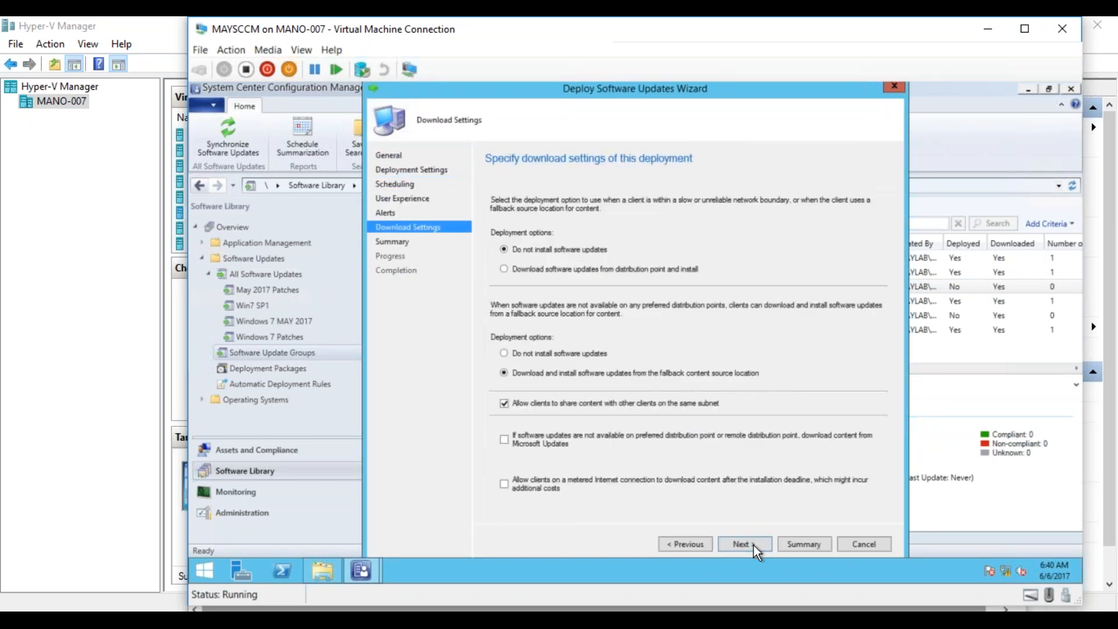
left_click(753, 545)
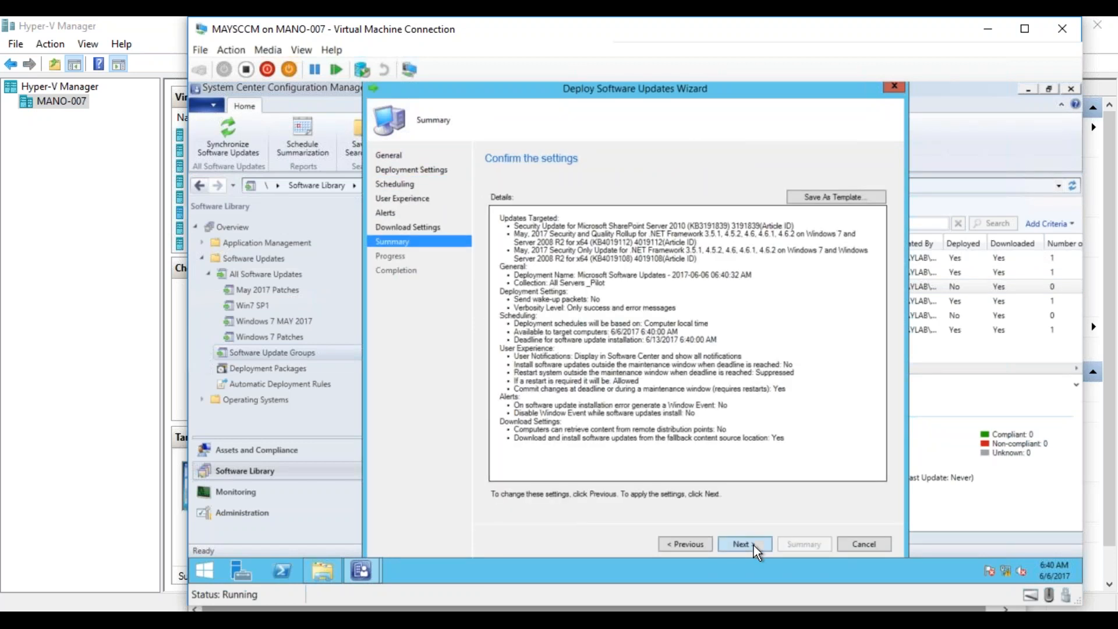
left_click(754, 545)
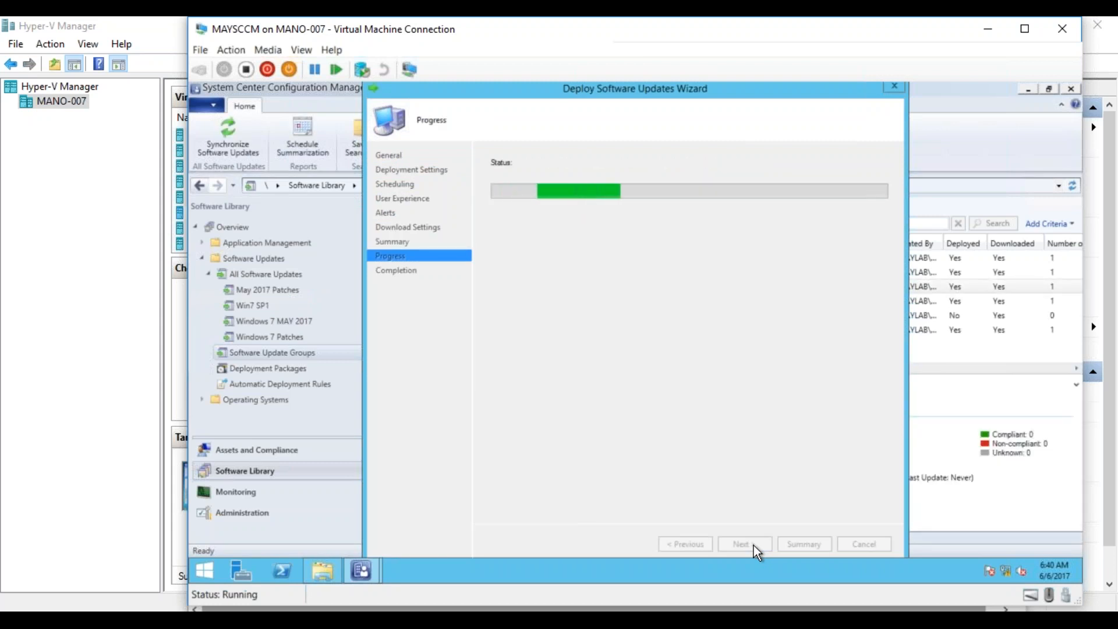
left_click(851, 547)
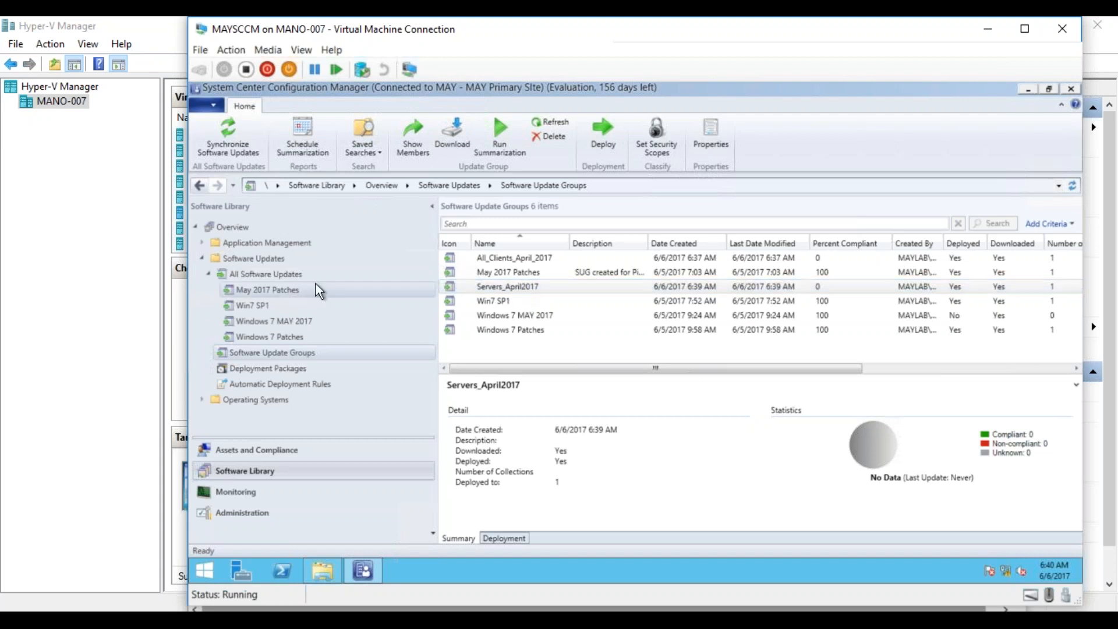
- Create the software update group AllClients_May2017 from four consecutive updates in All Software Updates, starting with the 2017-05 Security Only Quality Update for x86
left_click(283, 276)
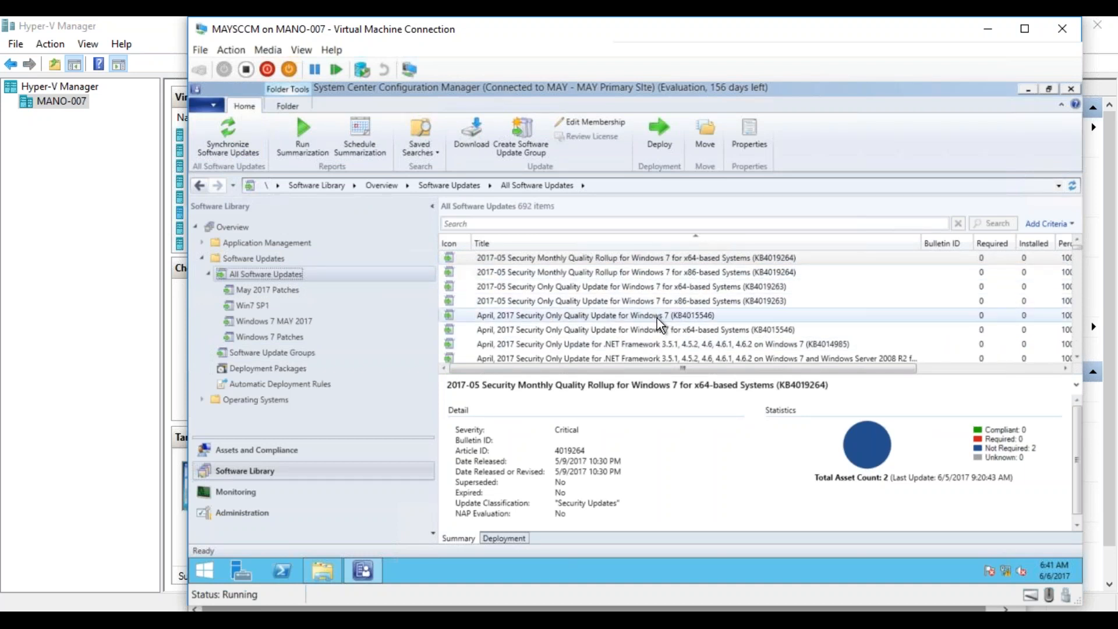
left_click(1049, 224)
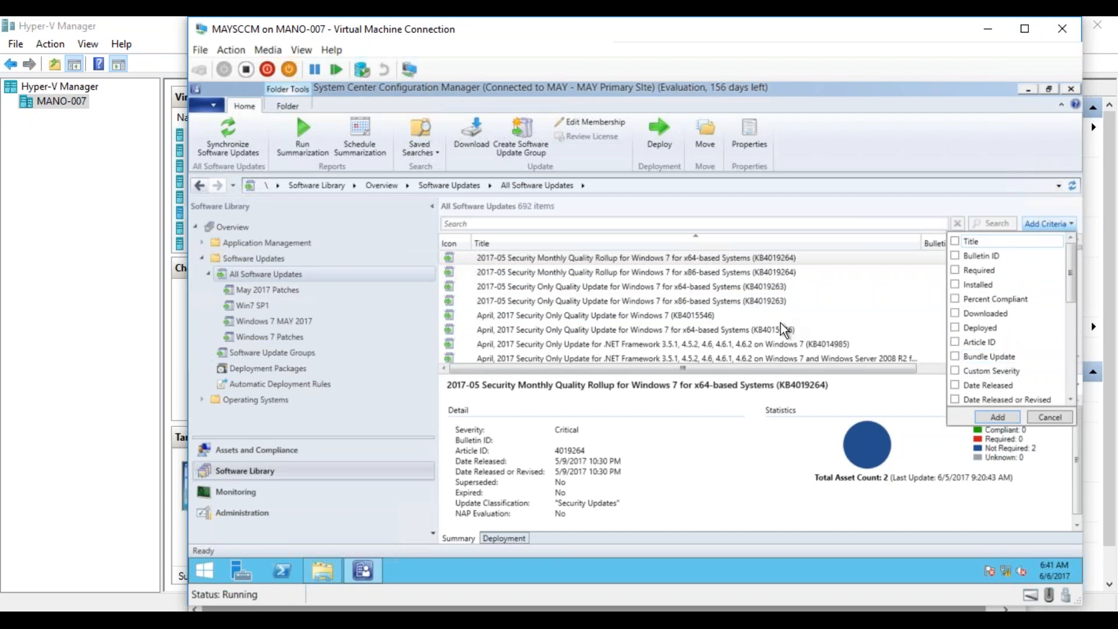
left_click(770, 298)
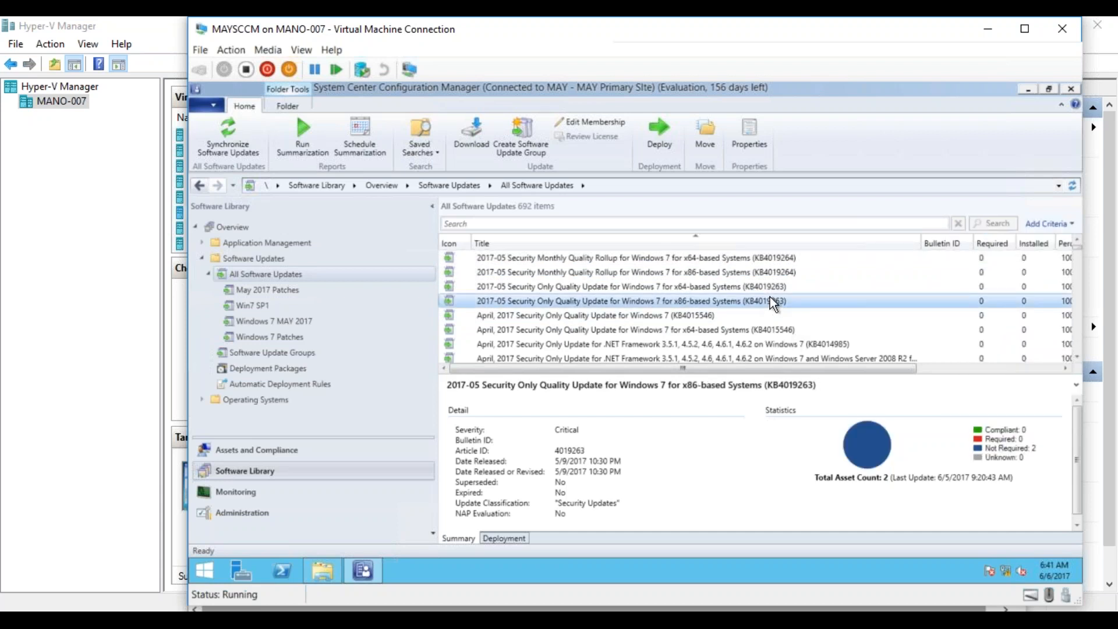
key("shift+Down")
key("shift+Down")
key("shift+Down")
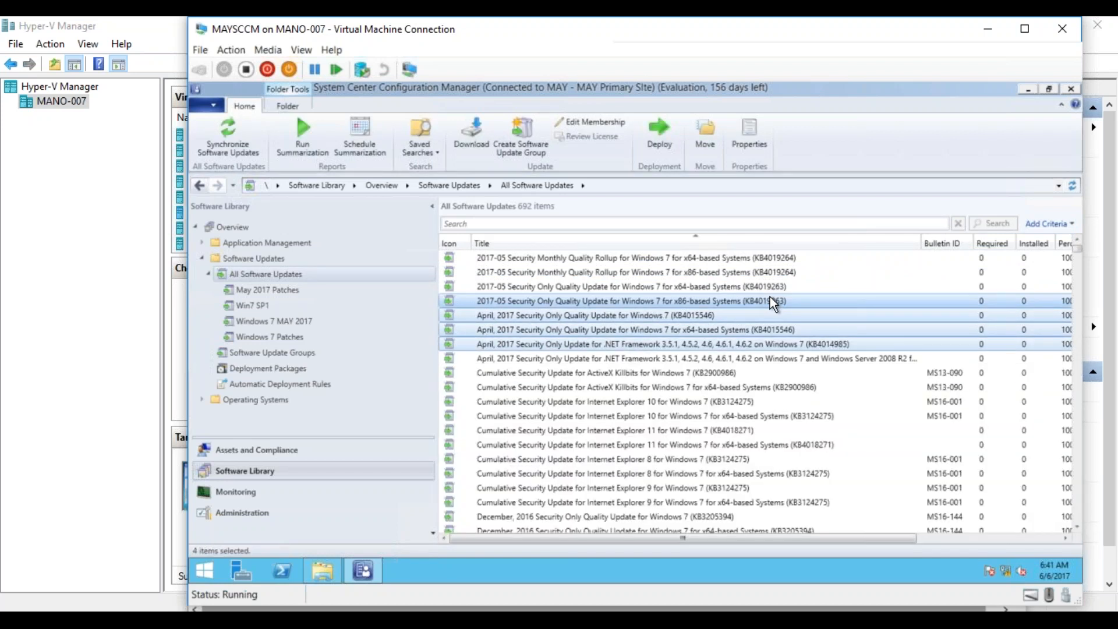
right_click(760, 298)
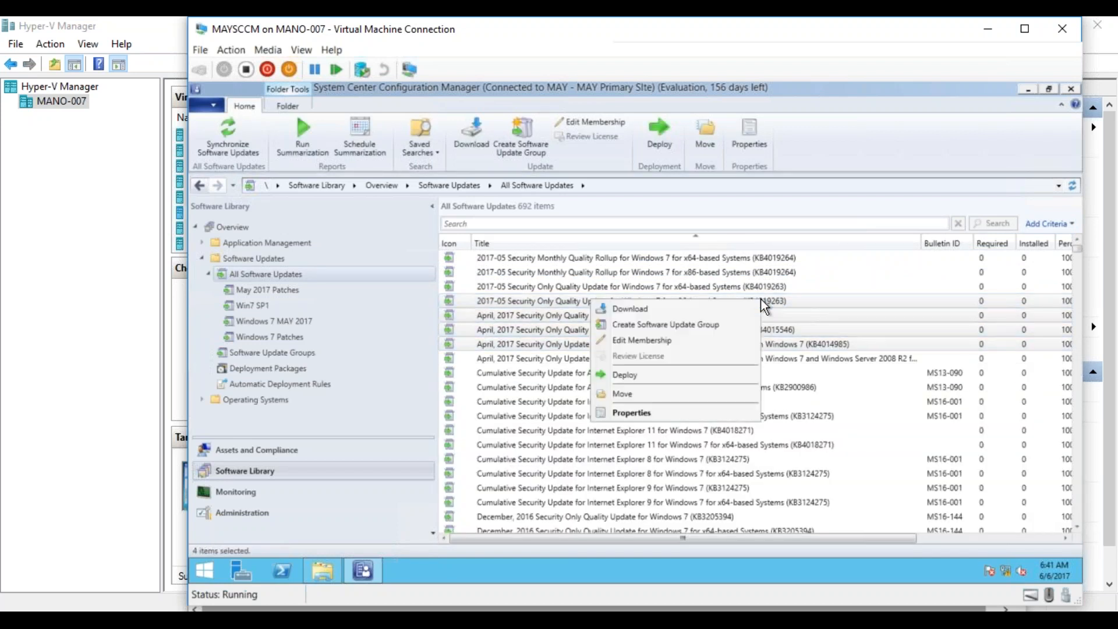
left_click(721, 320)
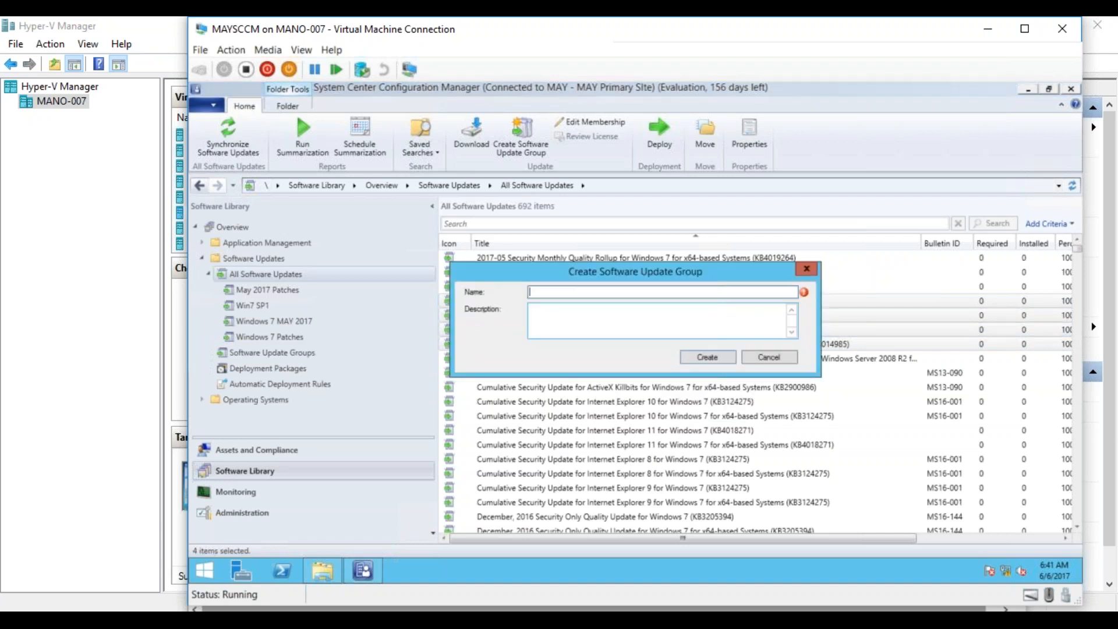
type("AllClients_May2017")
left_click(729, 357)
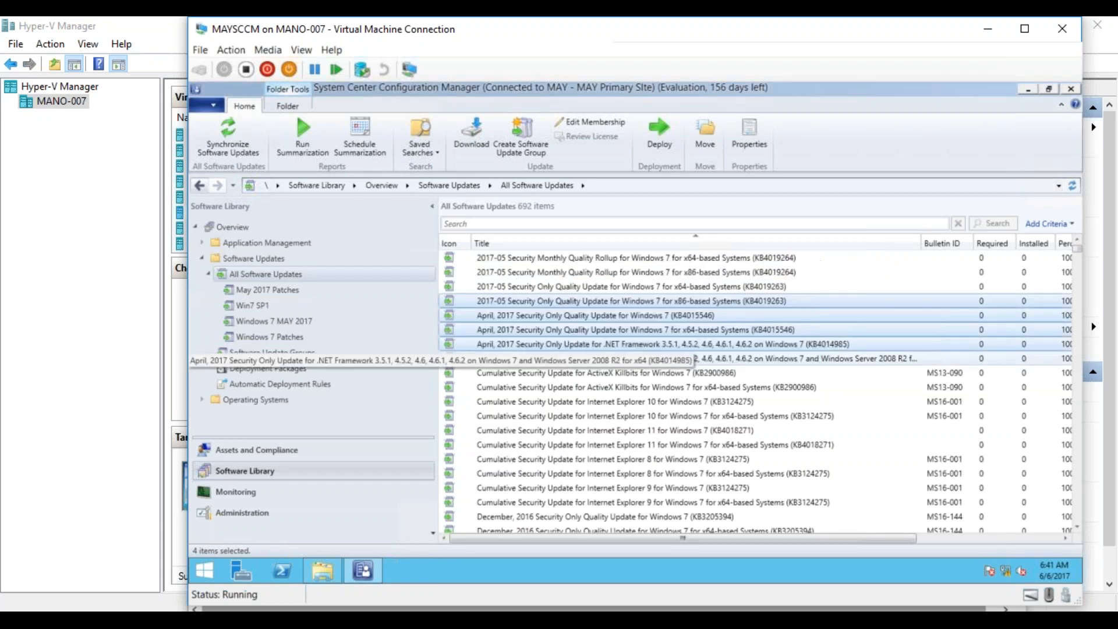
- Create the software update group AllServers_May2017 from the five consecutive cumulative updates, Internet Explorer 10 for Windows 7 through Internet Explorer 8 for Windows 7
left_click(675, 386)
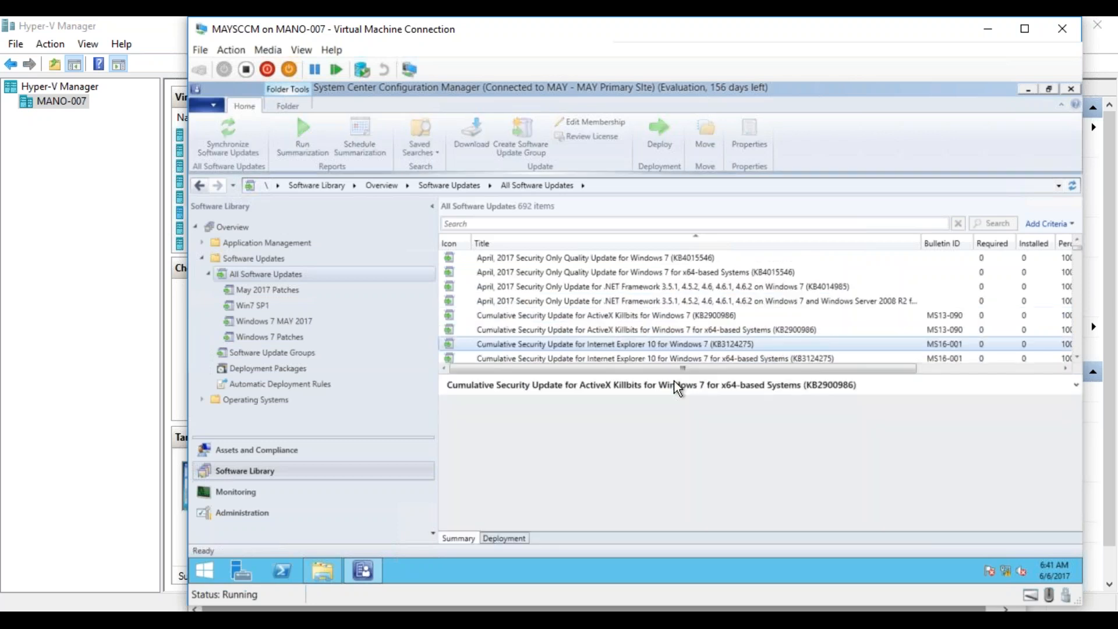
key("shift+Down")
key("shift+Down")
key("shift+Down")
key("shift+Down")
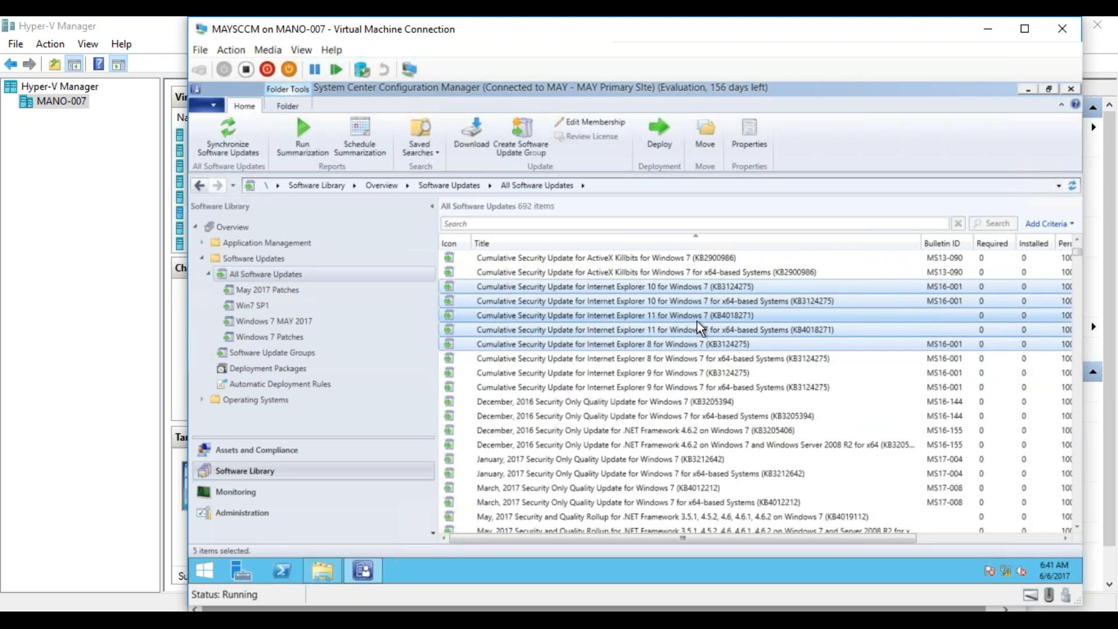
right_click(698, 322)
left_click(606, 347)
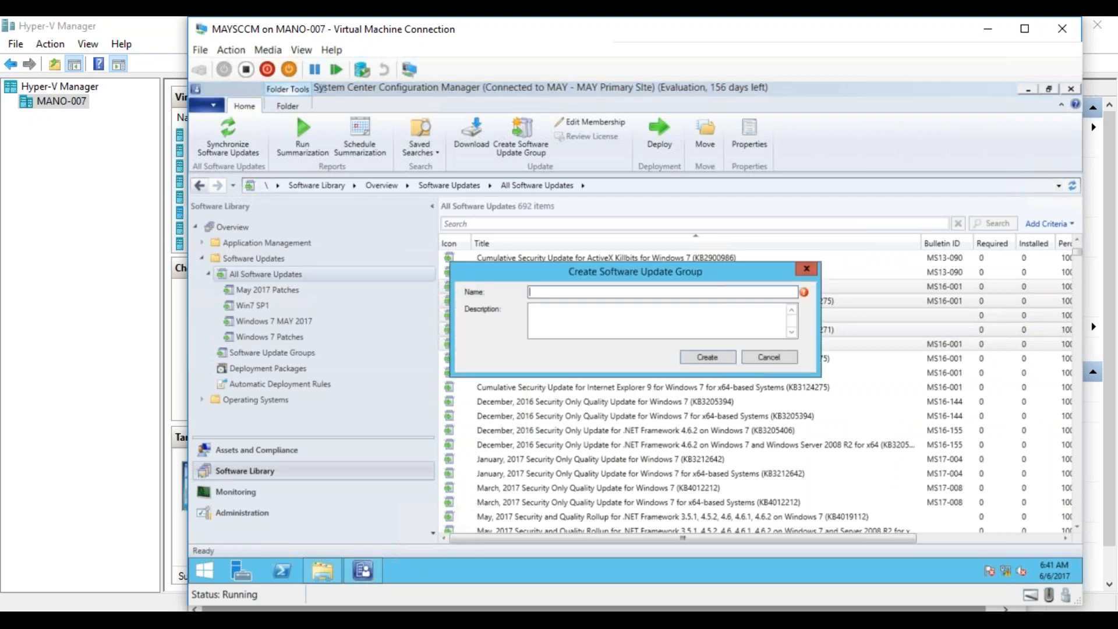
type("AllServers_May2017")
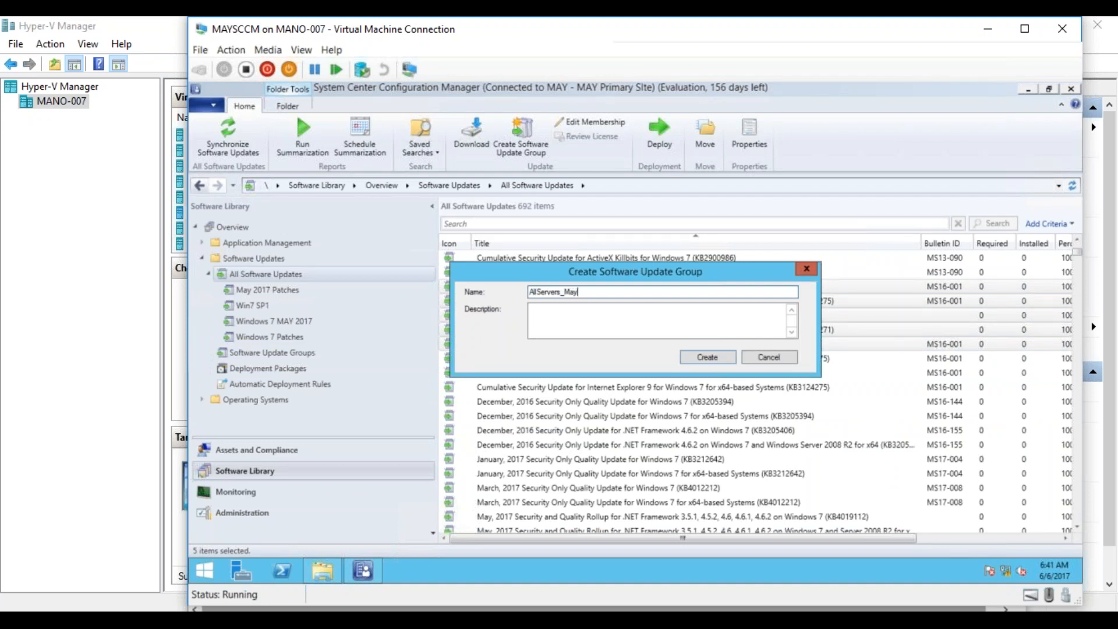
left_click(690, 358)
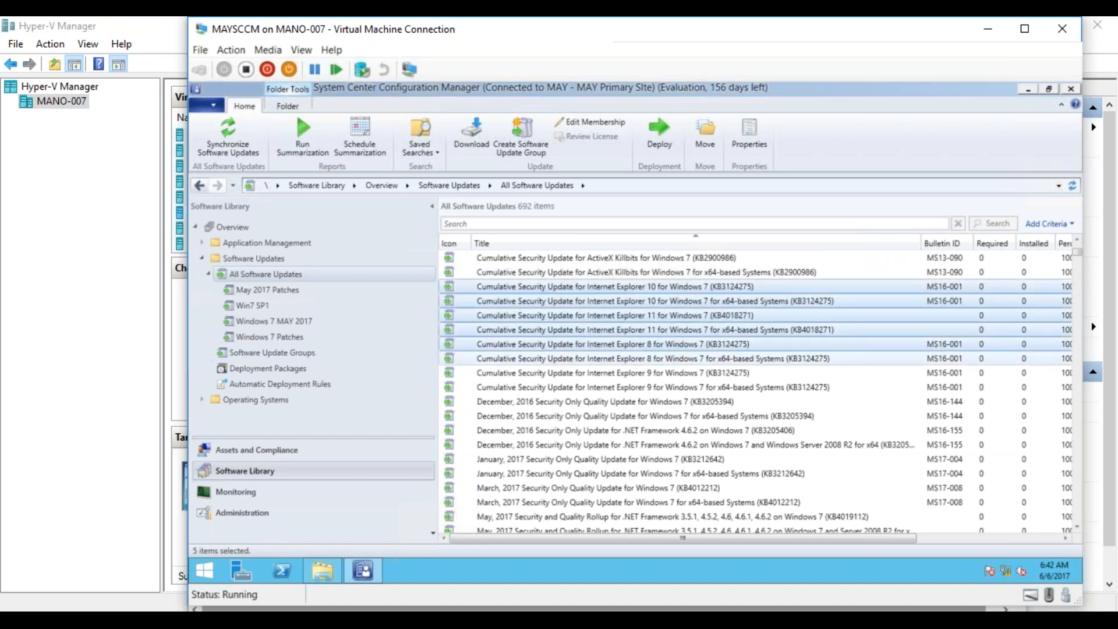
- Show the software update groups and enlarge the list area so every group fits
left_click(292, 321)
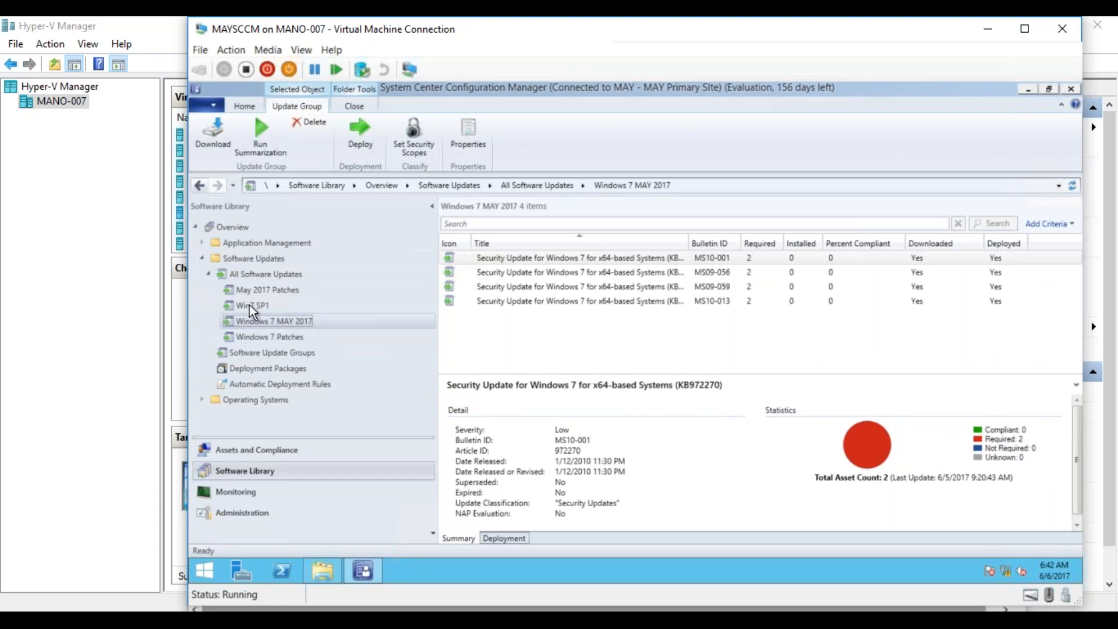
left_click(249, 271)
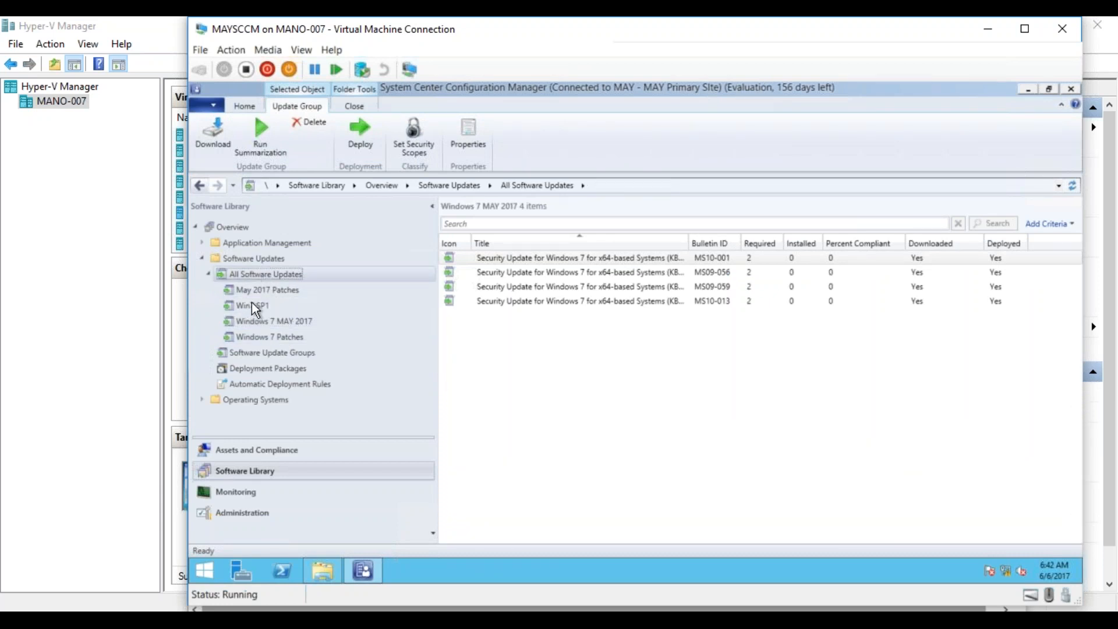
left_click(260, 351)
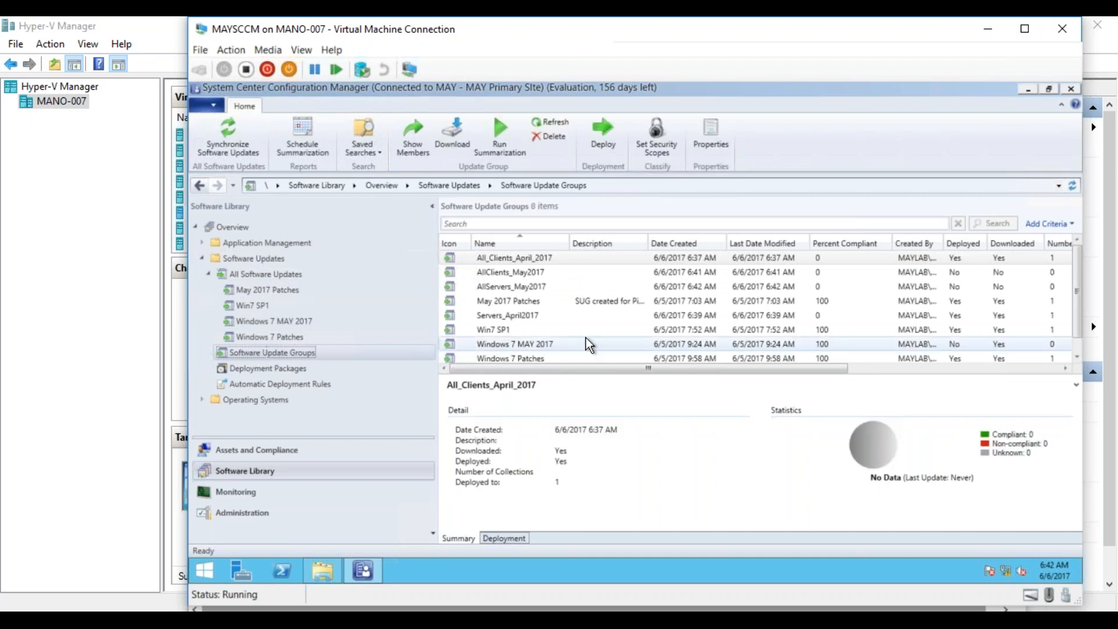
left_click_drag(603, 374, 589, 479)
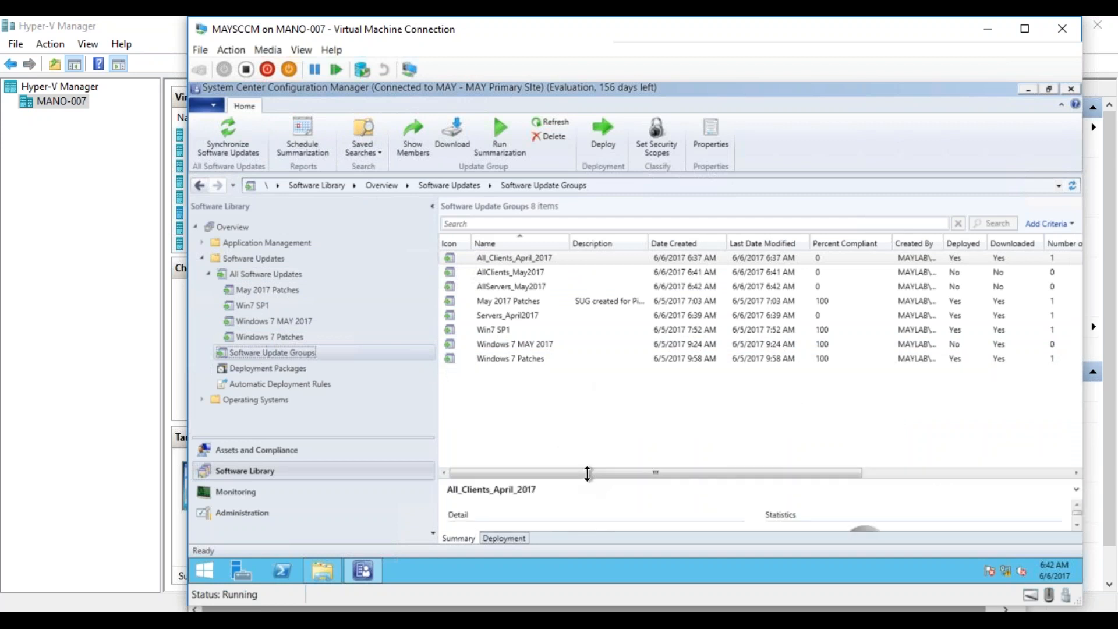
- Delete the software update groups AllServers_May2017 and AllClients_May2017
left_click(548, 288)
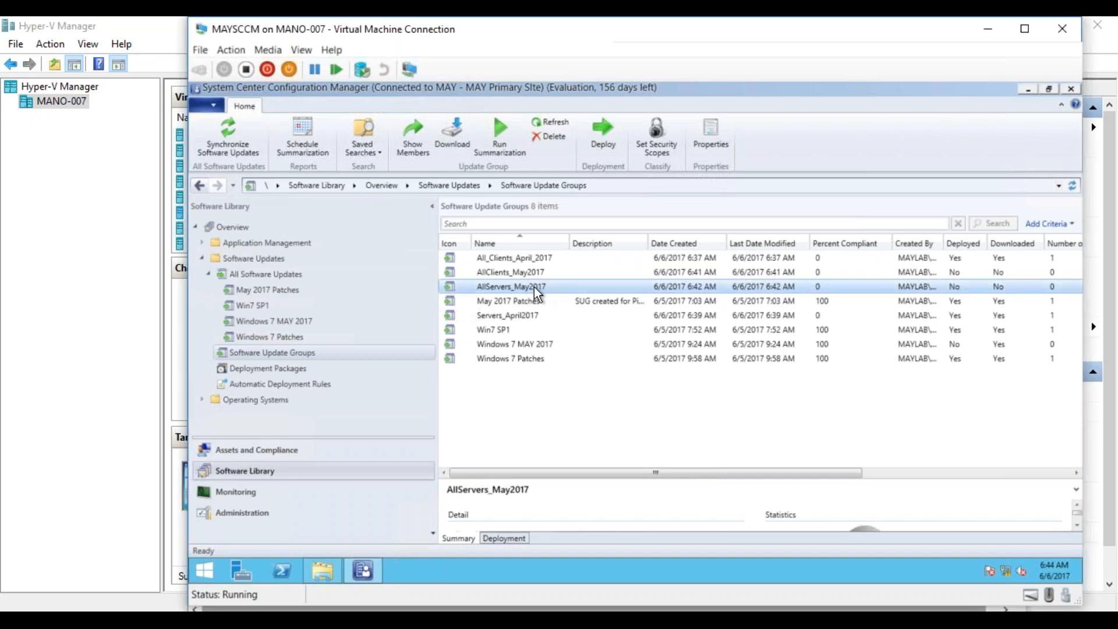
right_click(533, 287)
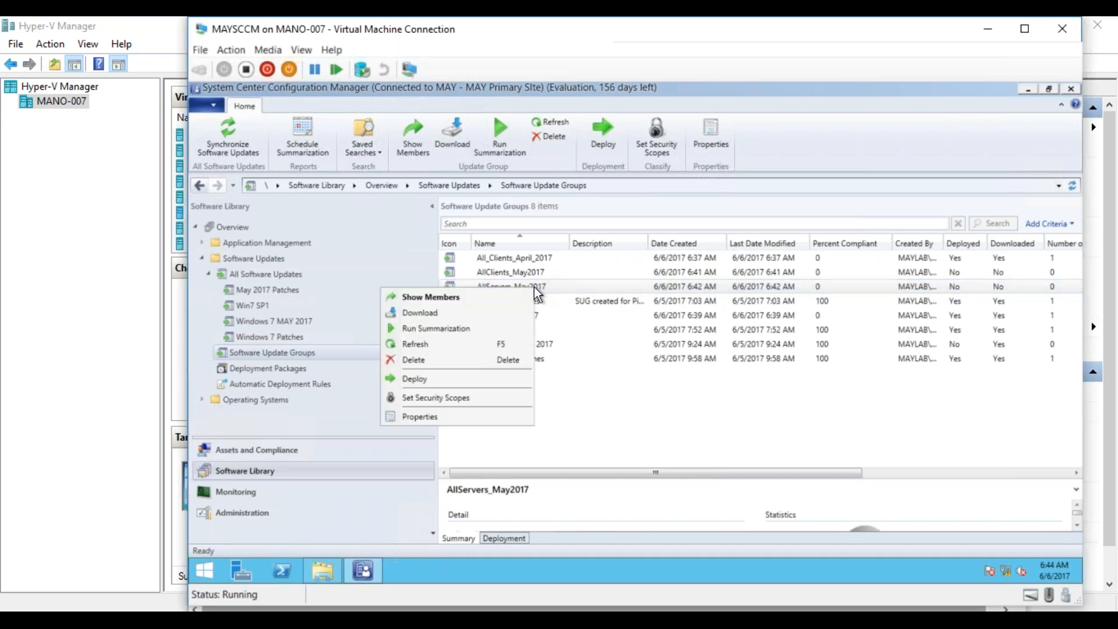
left_click(489, 360)
left_click(686, 369)
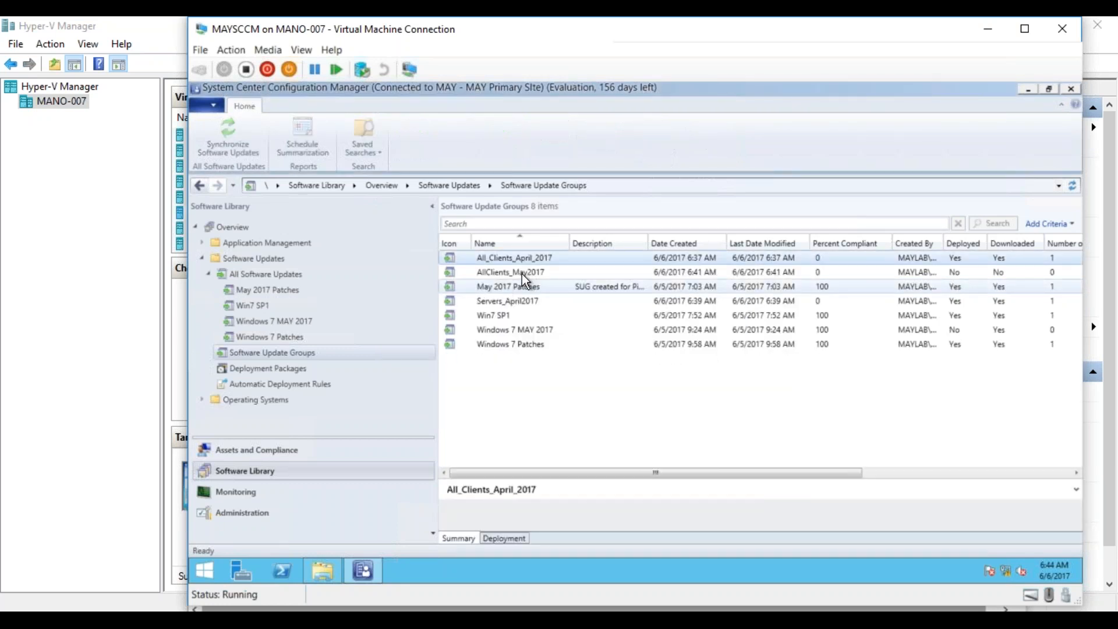
left_click(522, 272)
right_click(511, 273)
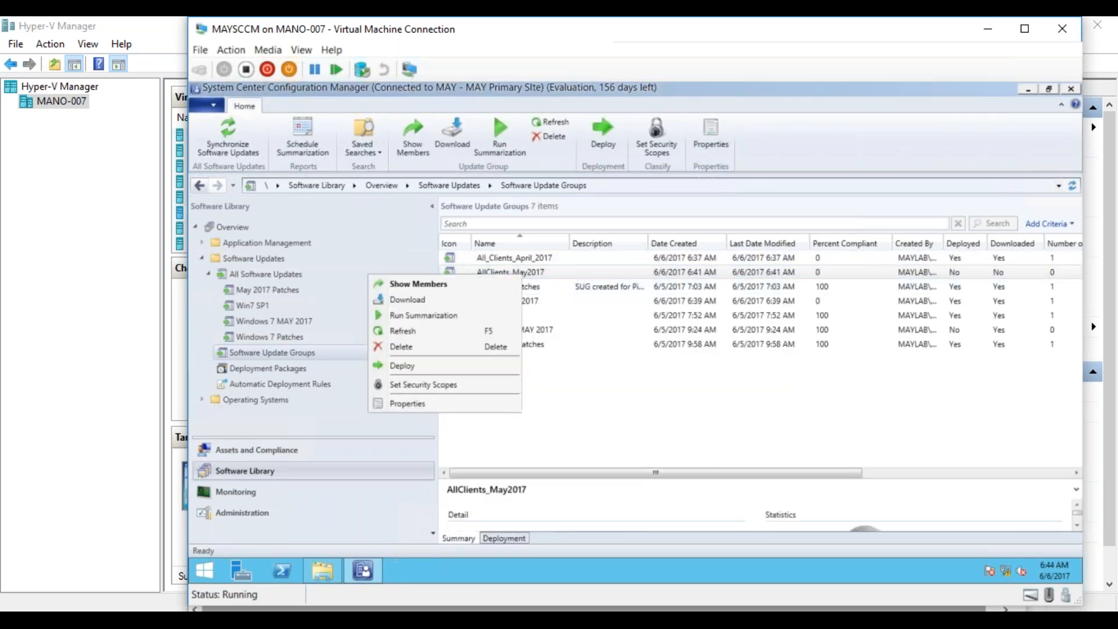
left_click(456, 349)
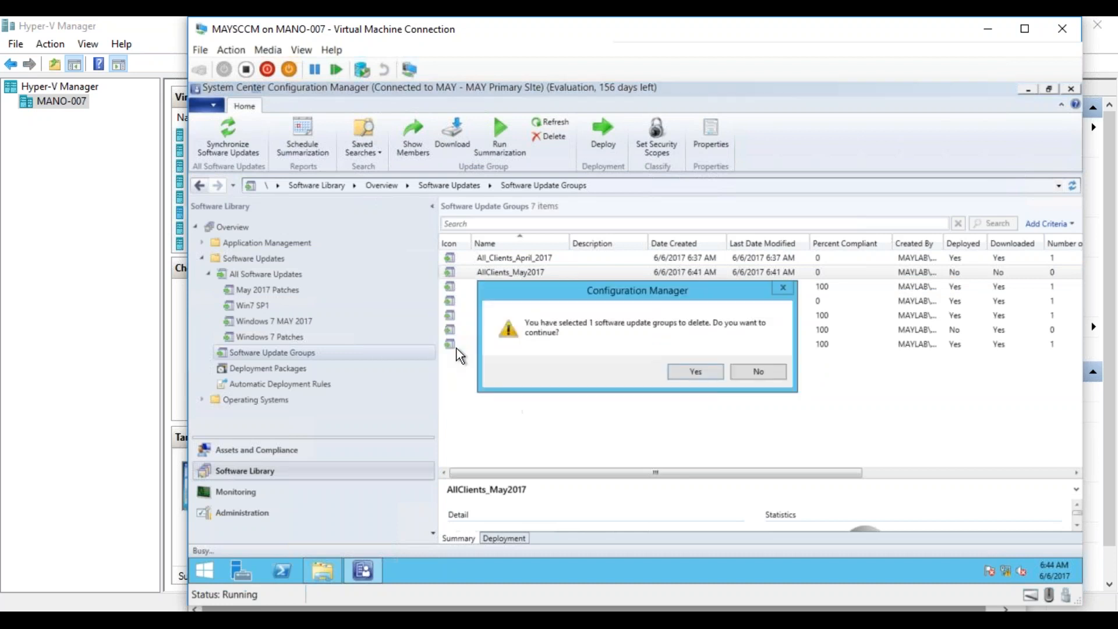
left_click(689, 372)
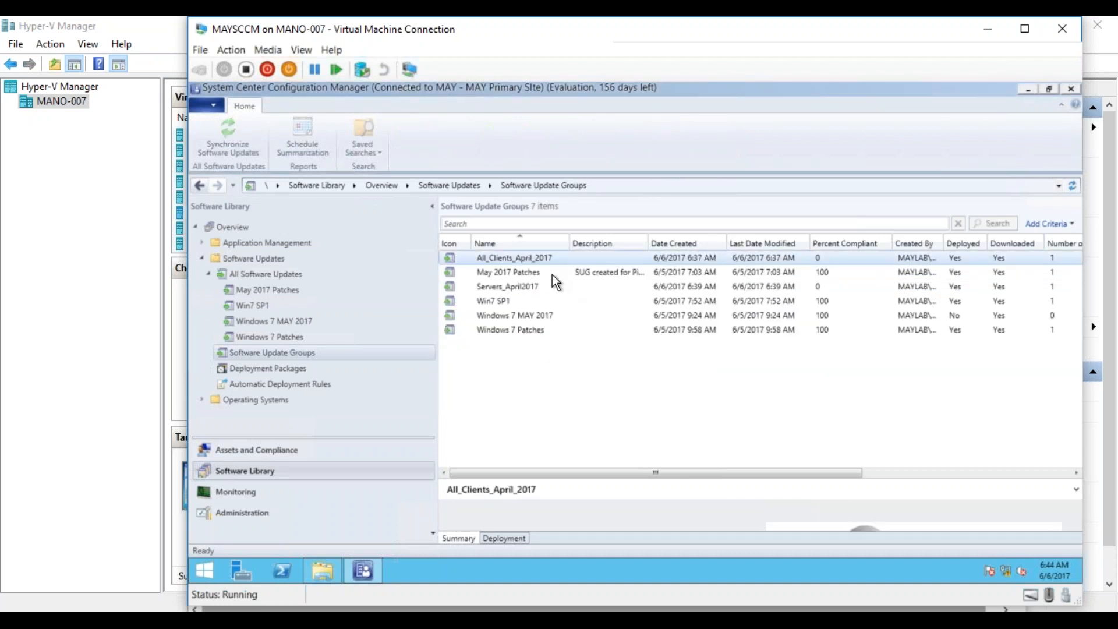
- Delete the software update groups All_Clients_April_2017 and Servers_April2017, and return to All Software Updates
right_click(533, 260)
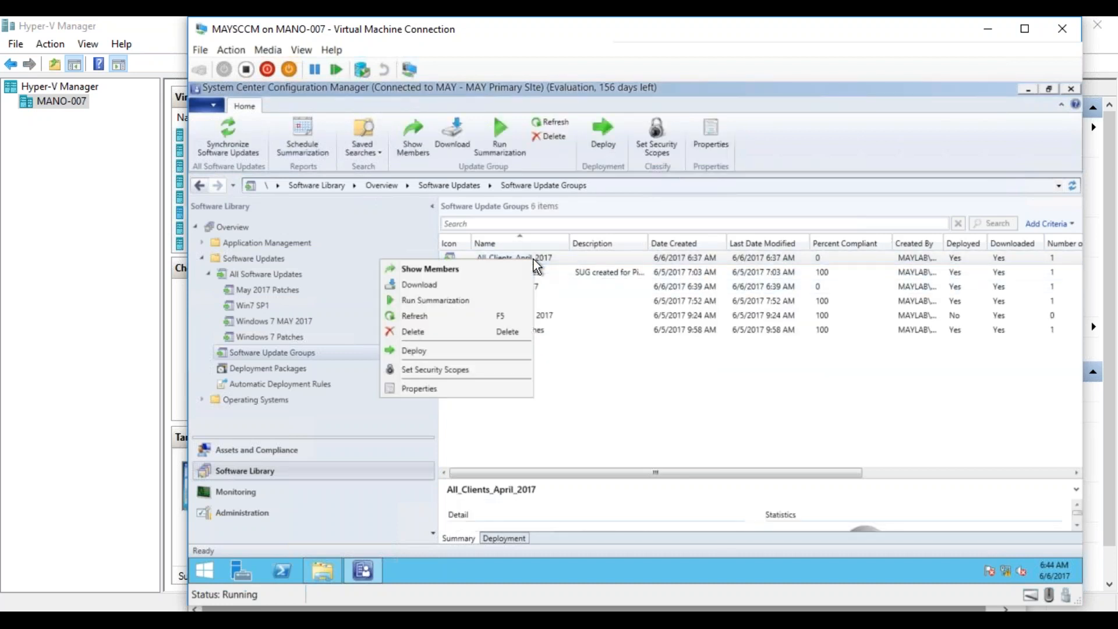
left_click(463, 330)
left_click(696, 372)
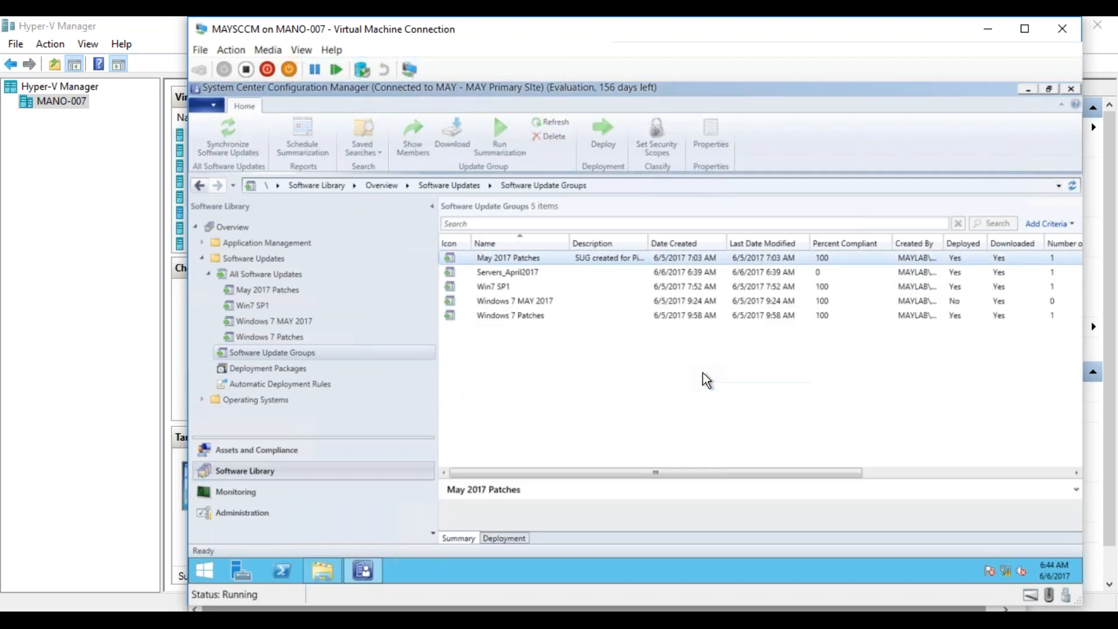
left_click(502, 271)
right_click(502, 272)
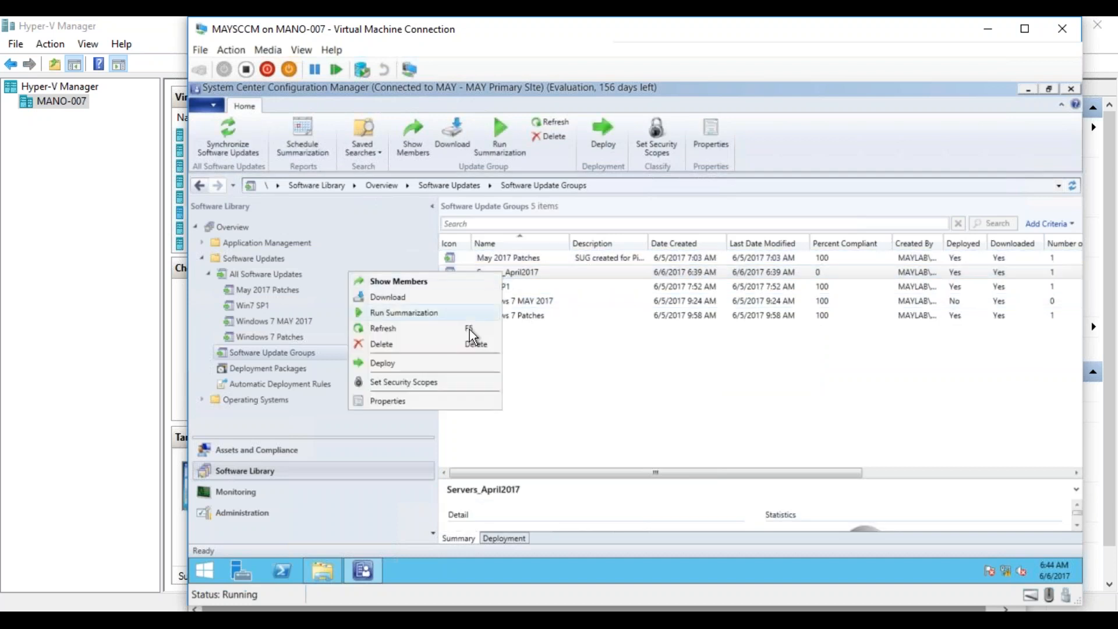
left_click(463, 347)
left_click(697, 372)
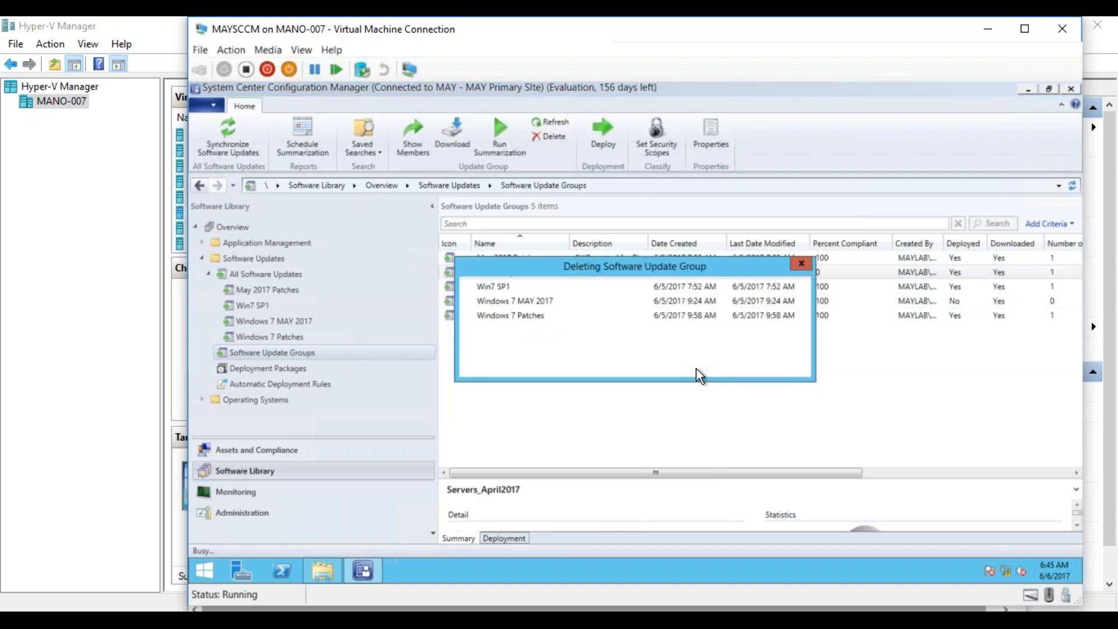
left_click(260, 274)
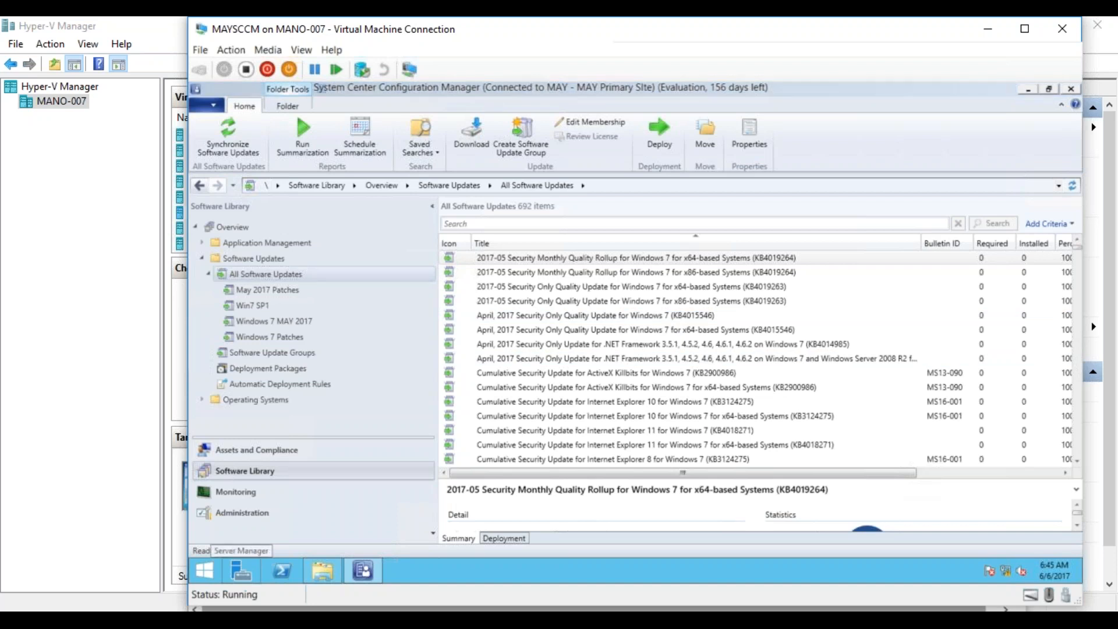
- Switch to a blank Notepad document and write the heading "April:" followed, after an empty line, by "2nd Tuesday April:"
key("super+r")
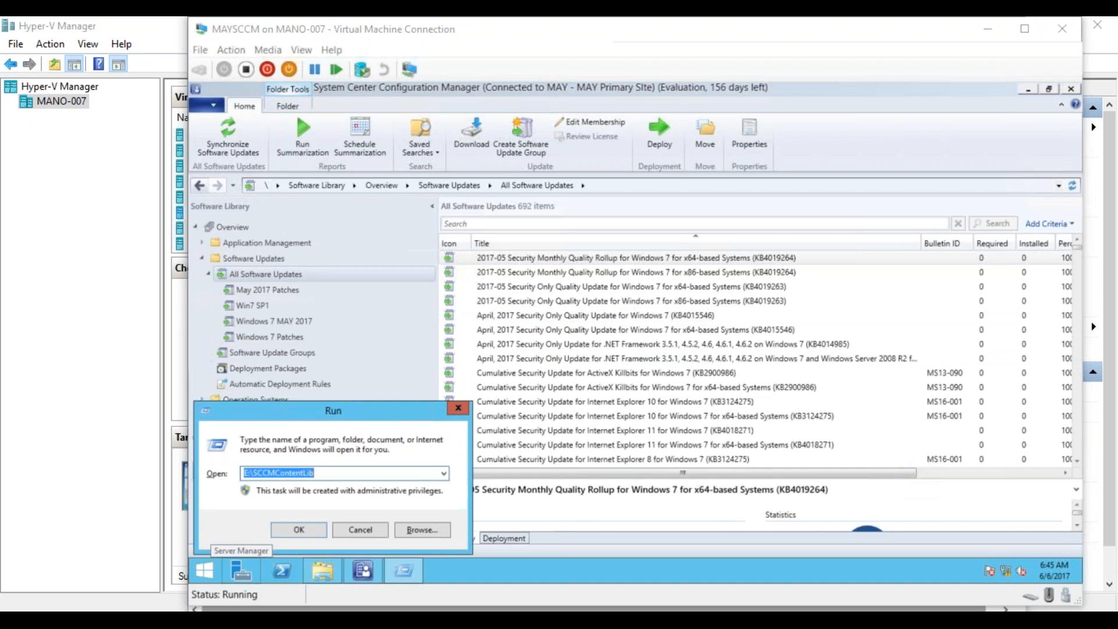
left_click_drag(182, 202, 730, 114)
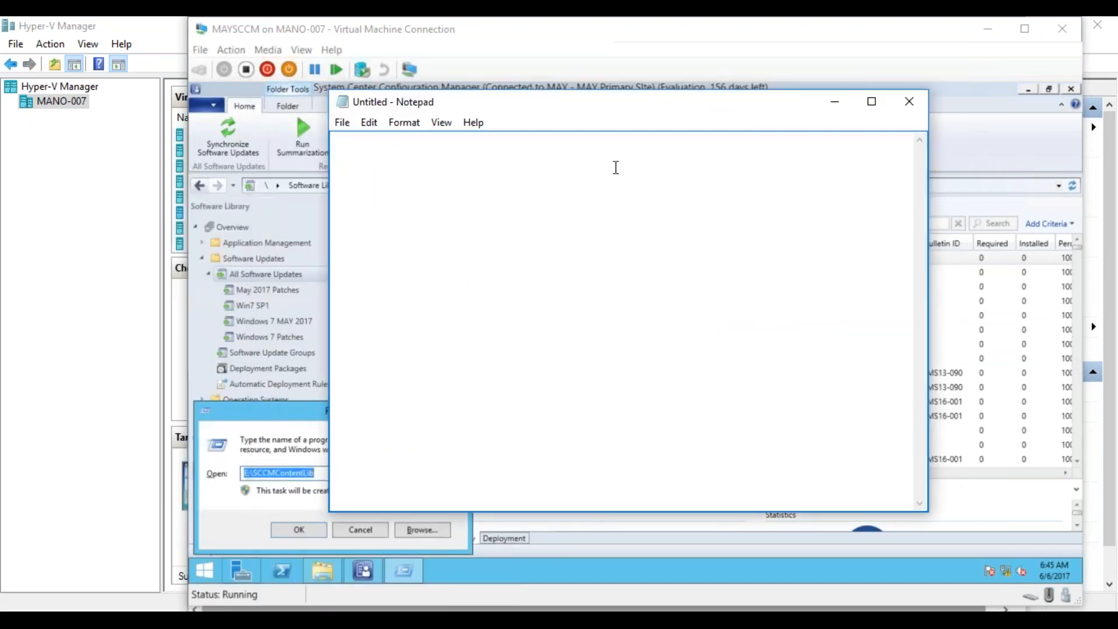
type("April:")
key("Return")
key("Return")
type("2nd Tuesday Ap")
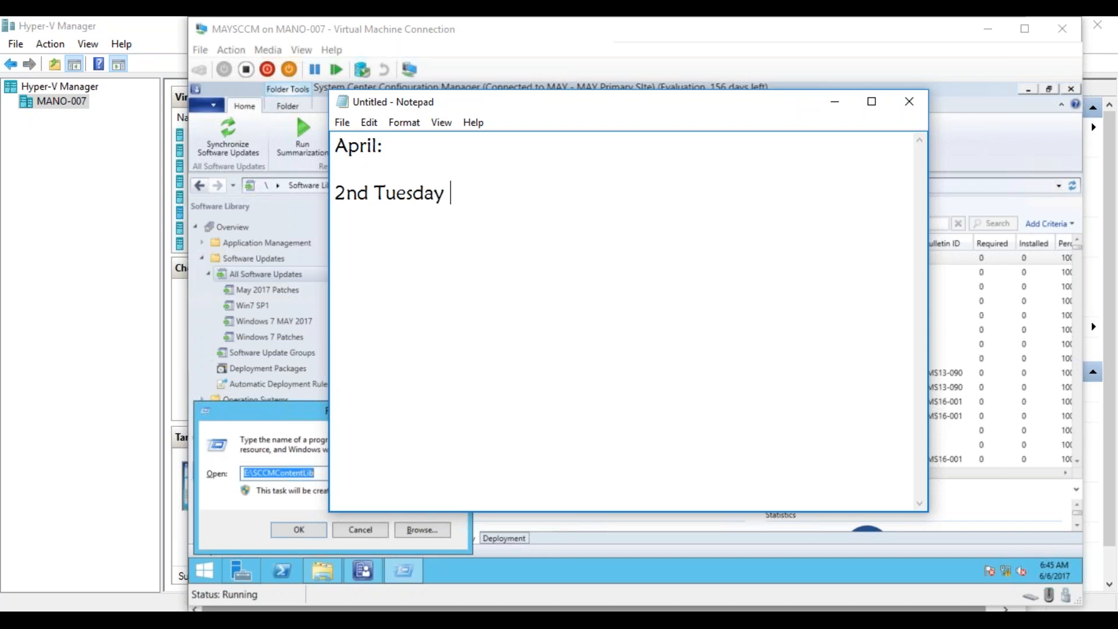
type("ril:")
- Add the entry "2nd Thursday" below the 2nd Tuesday line, leaving an empty line between them
key("Return")
key("Return")
type("2nd Thur")
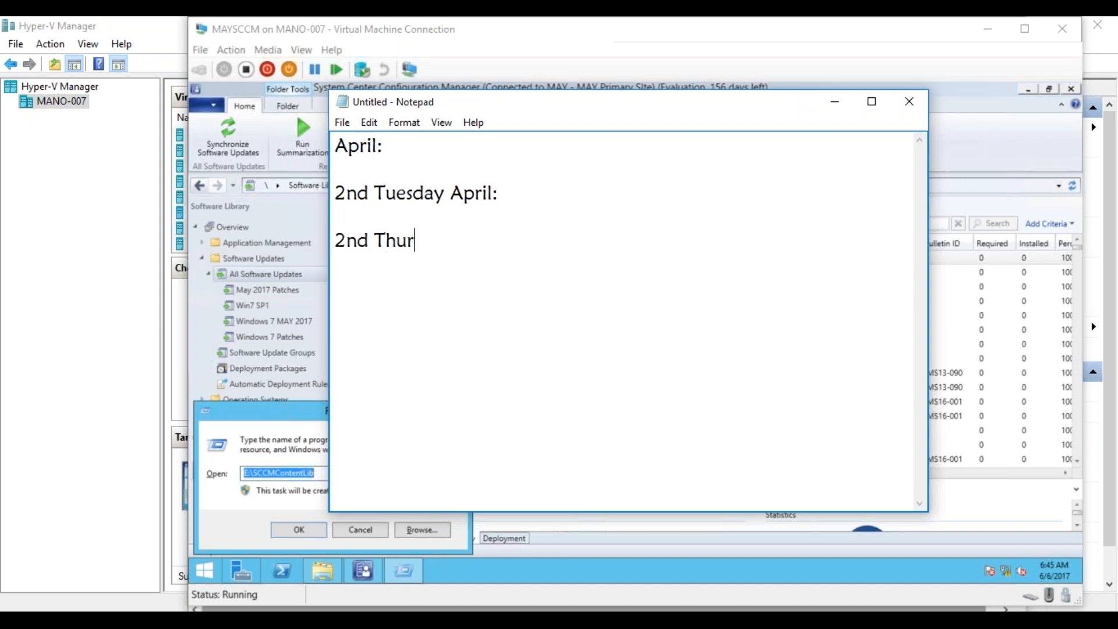
type("sday")
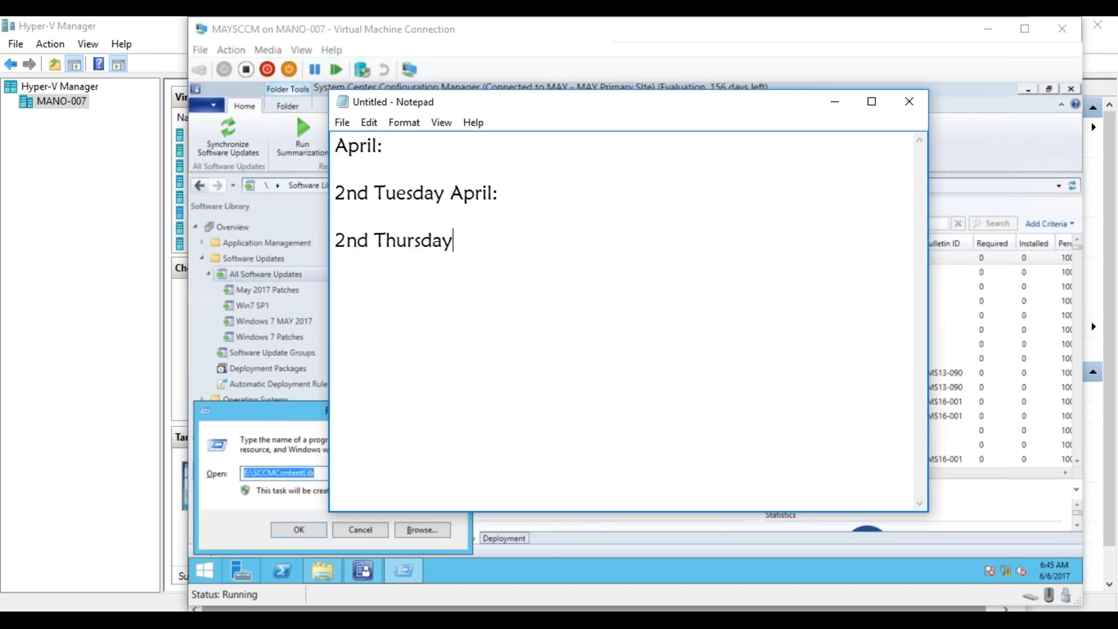